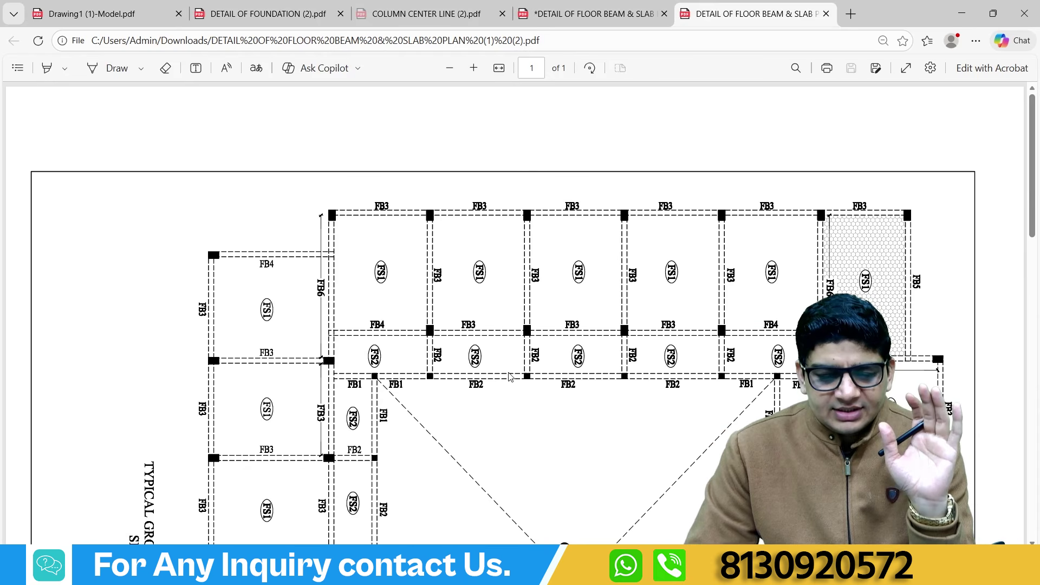
- Set the drawing pen to red and circle the first three FB3 labels along the upper beam line and one FB3 on a cross beam
scroll(332, 171, "down", 1)
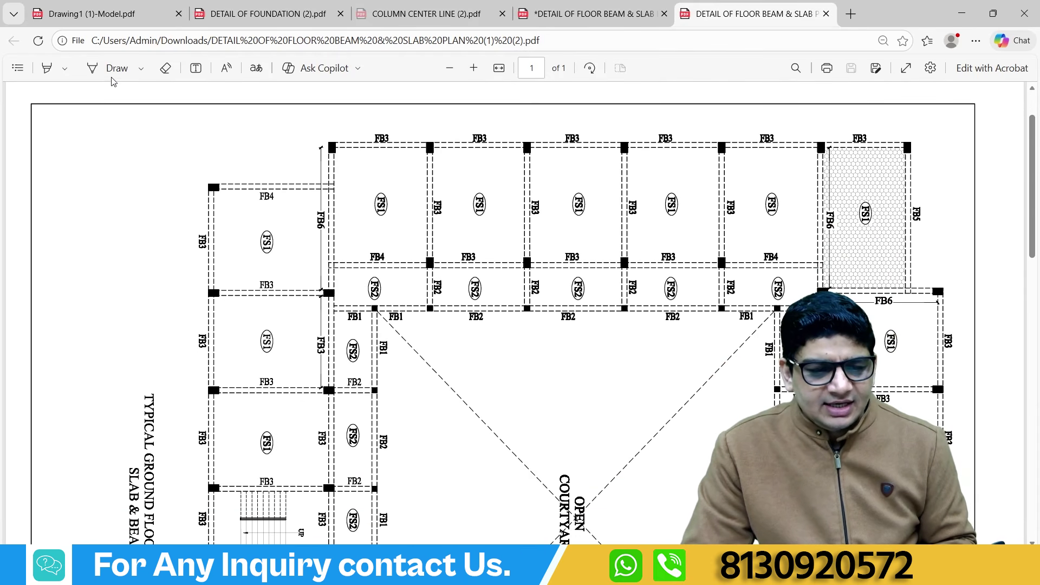
left_click(141, 67)
left_click(154, 145)
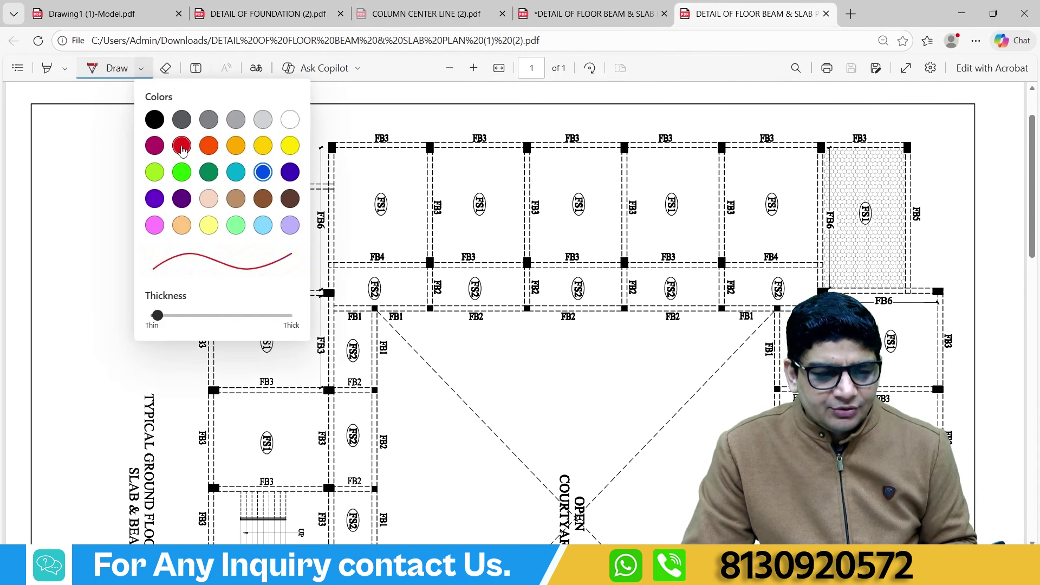
left_click(91, 156)
left_click(371, 126)
left_click_drag(379, 125, 388, 126)
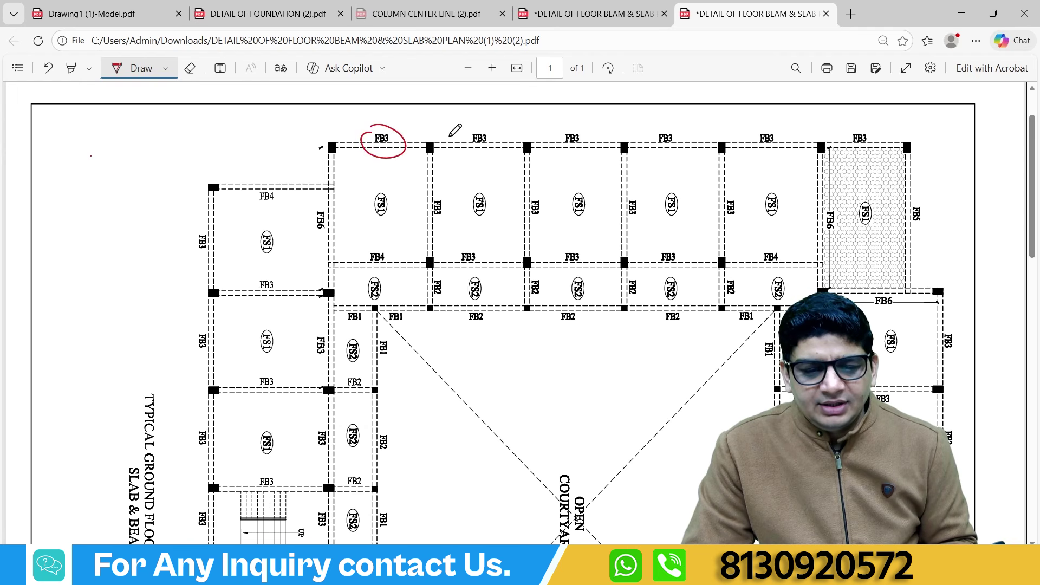
left_click_drag(478, 125, 477, 127)
left_click_drag(573, 130, 574, 132)
left_click_drag(531, 196, 532, 196)
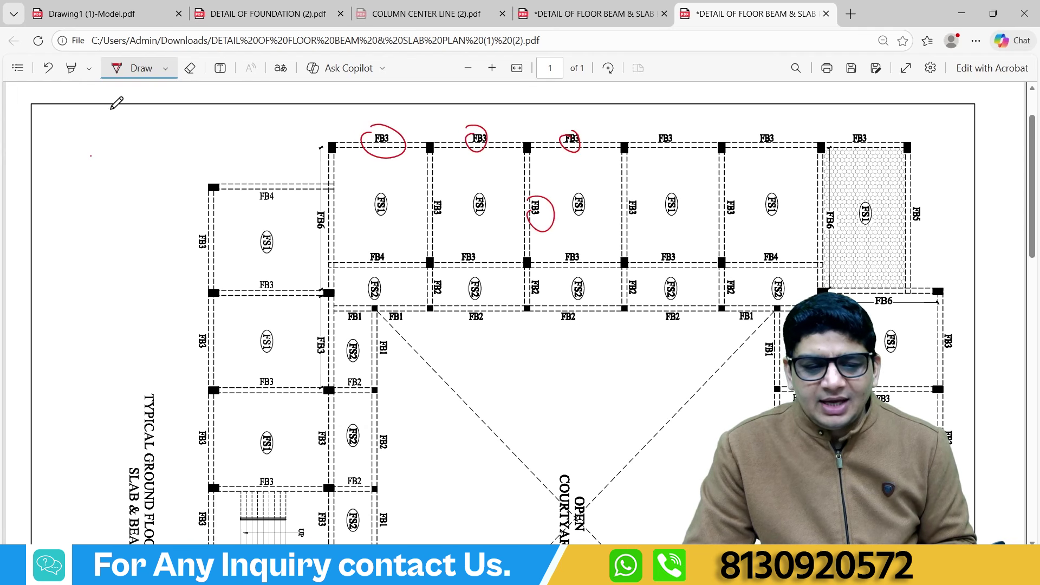
- Handwrite a bracketed legend "FB - Beam" and "FS → Slab" beside the plan, and circle the first FS1 slab label
left_click_drag(122, 121, 111, 142)
mouse_move(111, 132)
left_mouse_down()
mouse_move(124, 130)
mouse_move(124, 145)
mouse_move(200, 152)
left_mouse_up()
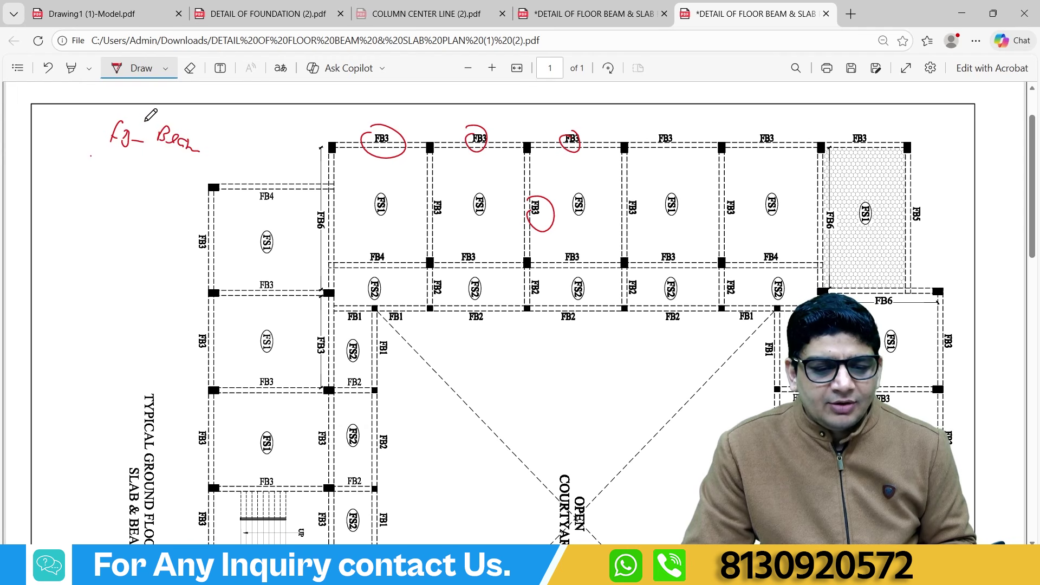
left_click_drag(377, 184, 374, 190)
mouse_move(104, 161)
left_mouse_down()
mouse_move(93, 182)
mouse_move(107, 173)
left_mouse_up()
mouse_move(117, 166)
left_mouse_down()
mouse_move(110, 187)
mouse_move(132, 183)
mouse_move(130, 193)
mouse_move(169, 196)
mouse_move(173, 207)
left_mouse_up()
mouse_move(100, 115)
left_mouse_down()
mouse_move(72, 153)
mouse_move(76, 170)
left_mouse_up()
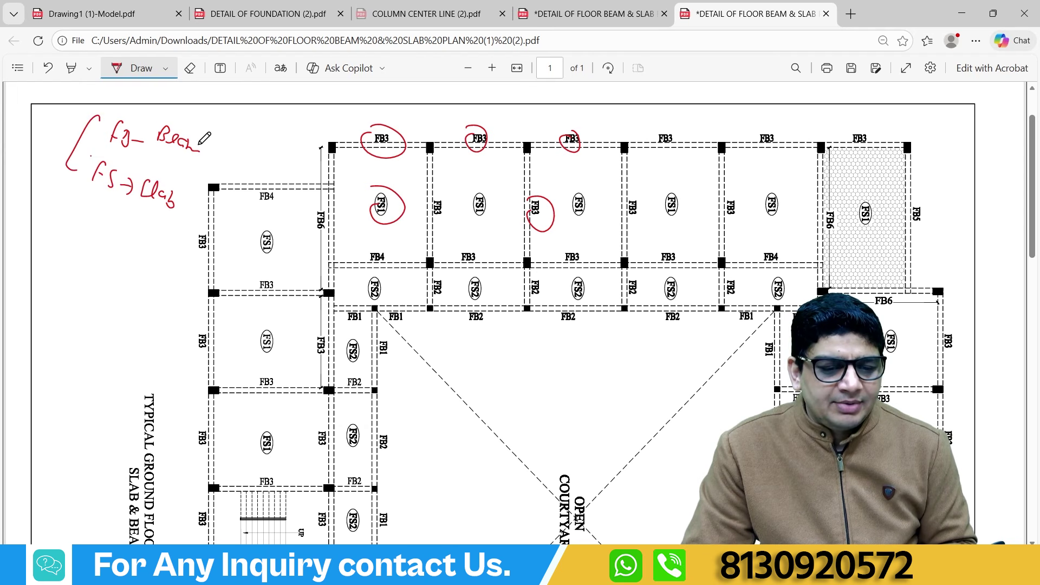
left_click_drag(198, 145, 196, 222)
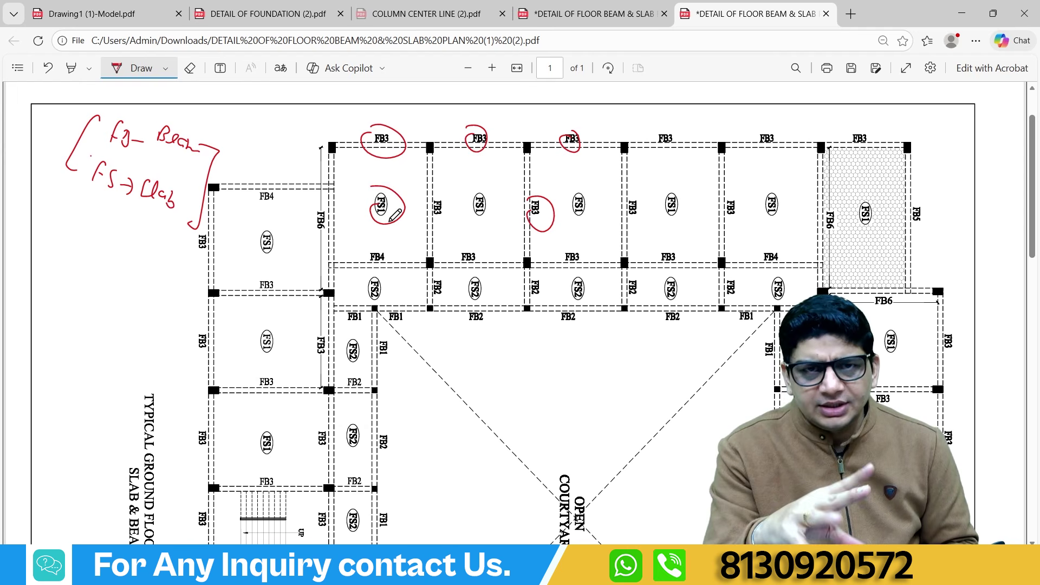
- In Drawing1 (1)-Model.pdf, circle the first FB3 beam's 4.01 dimension in red and mark the inner faces of its two columns
left_click(108, 13)
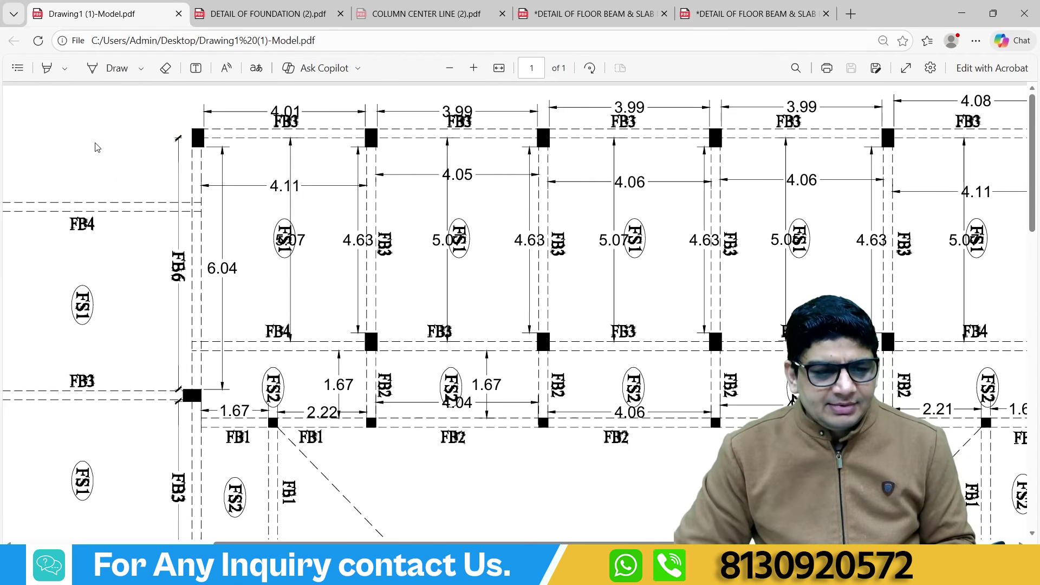
left_click(141, 70)
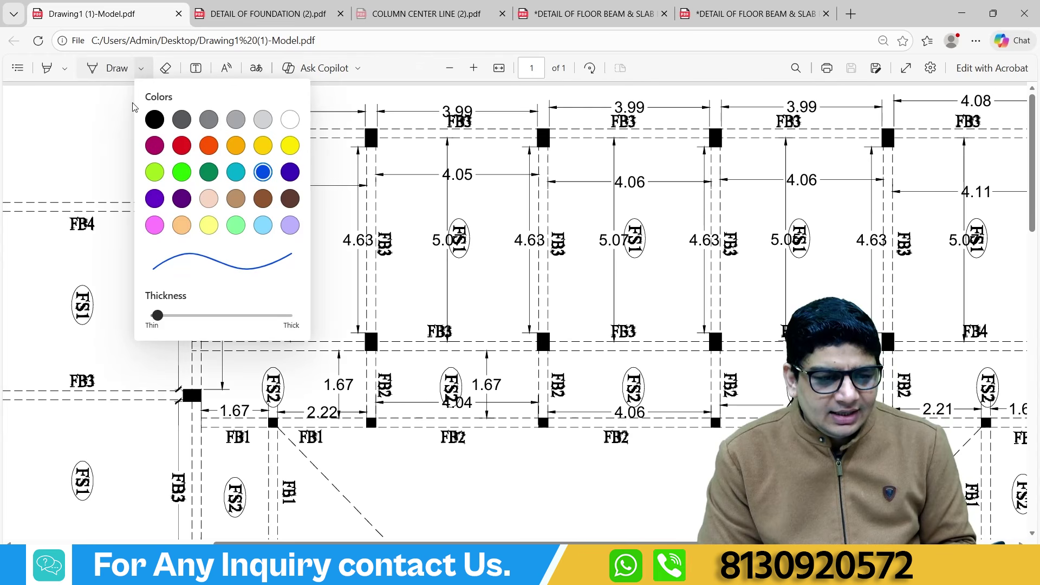
left_click(185, 156)
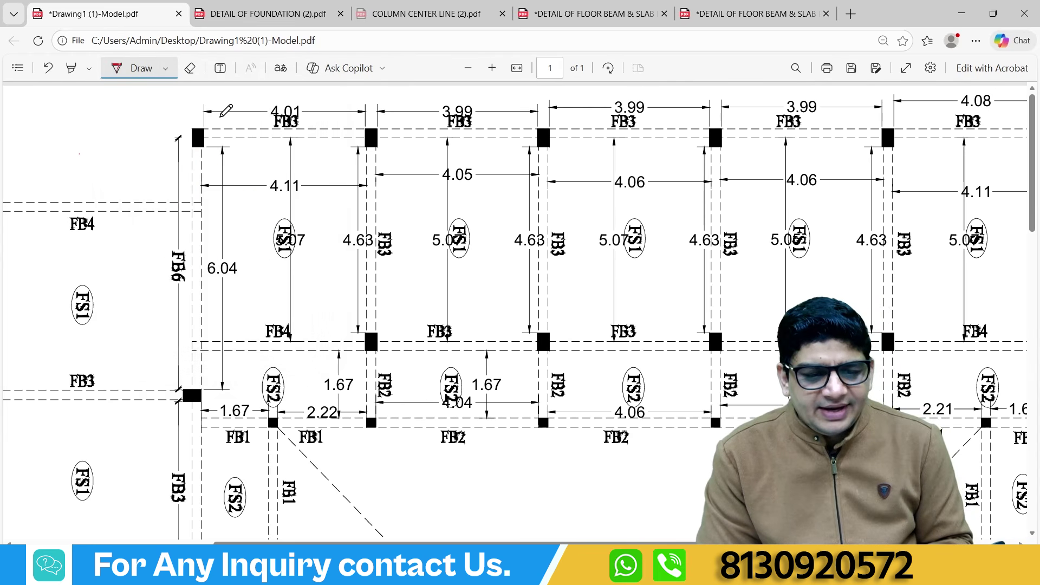
mouse_move(277, 103)
left_mouse_down()
mouse_move(306, 108)
mouse_move(279, 100)
left_mouse_up()
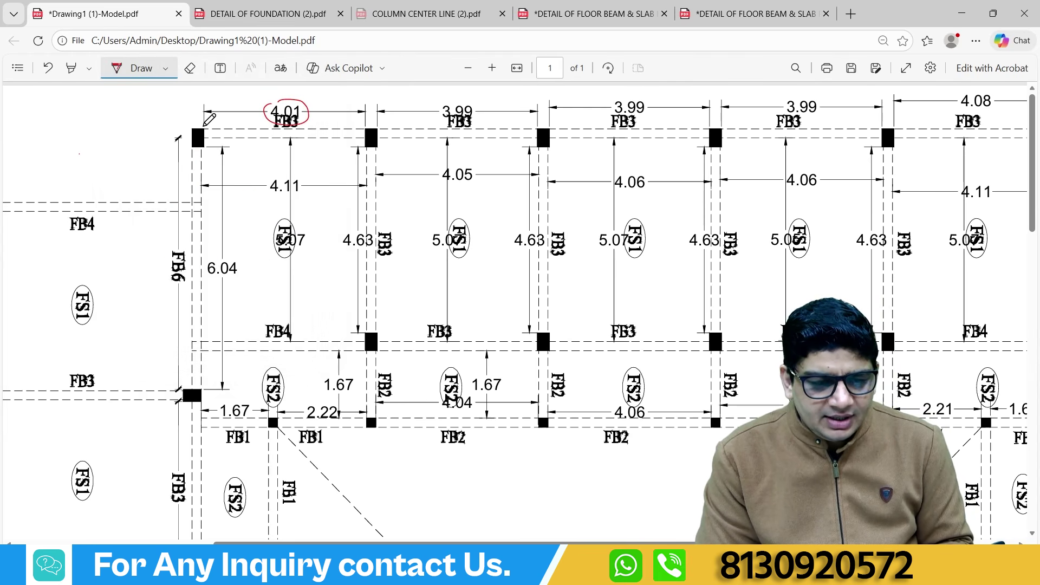
left_click_drag(203, 127, 202, 161)
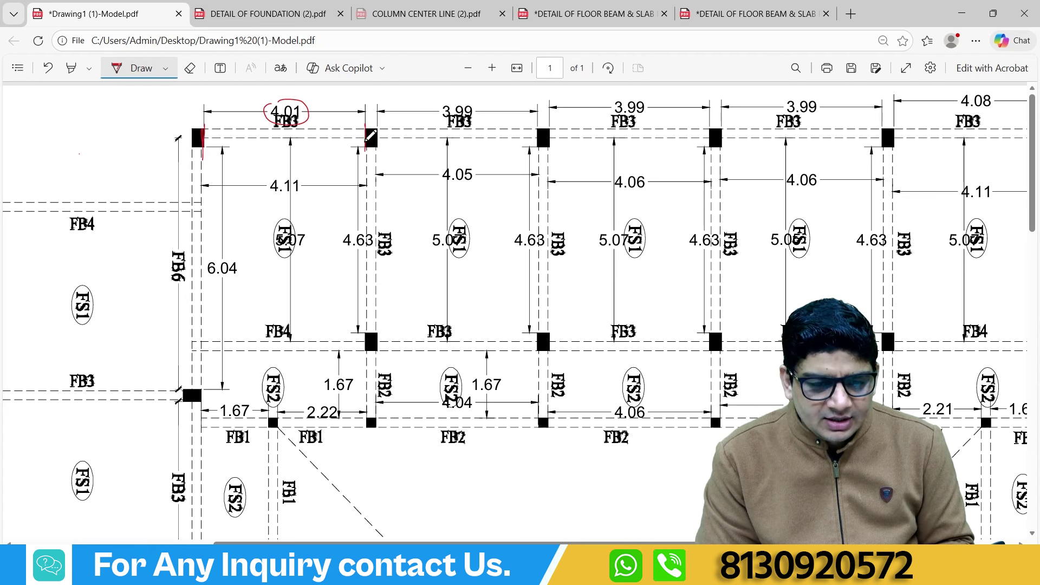
left_click_drag(366, 150, 365, 128)
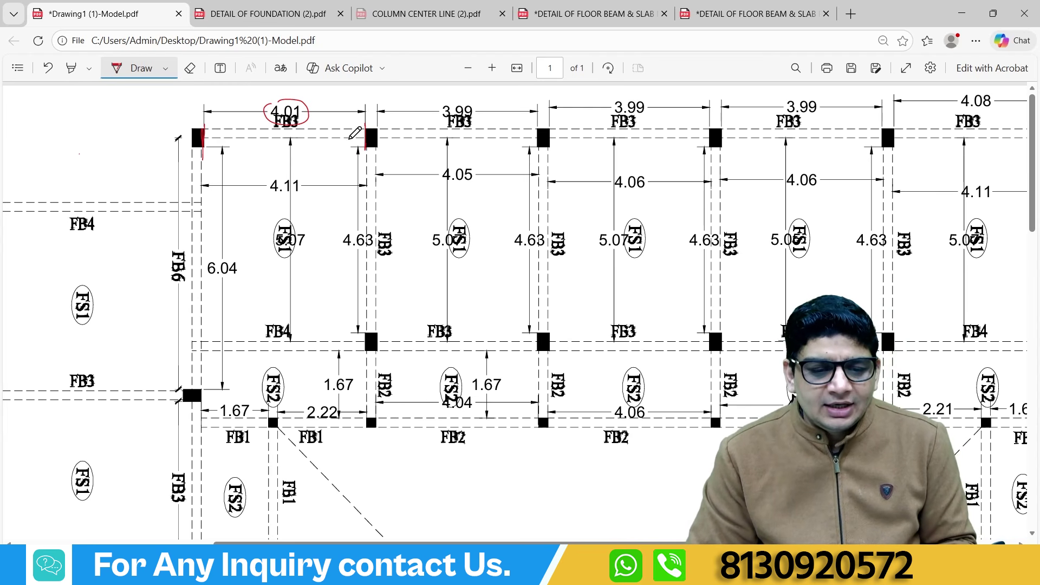
- Trace the inner beam edges around the first FS1 slab panel in red
mouse_move(364, 139)
left_mouse_down()
mouse_move(219, 139)
mouse_move(204, 187)
mouse_move(203, 301)
left_mouse_up()
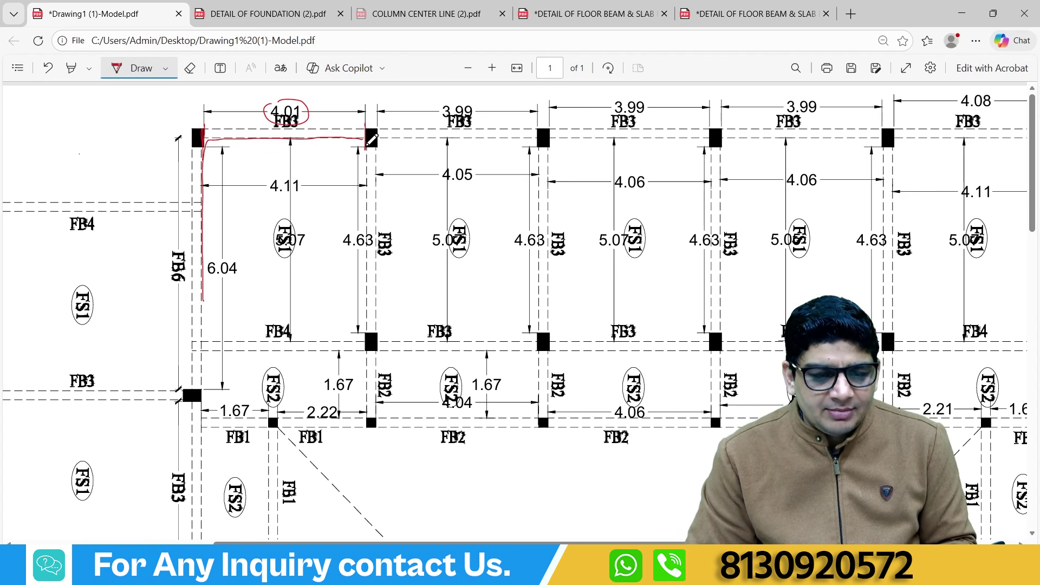
mouse_move(365, 145)
left_mouse_down()
mouse_move(370, 325)
mouse_move(255, 337)
left_mouse_up()
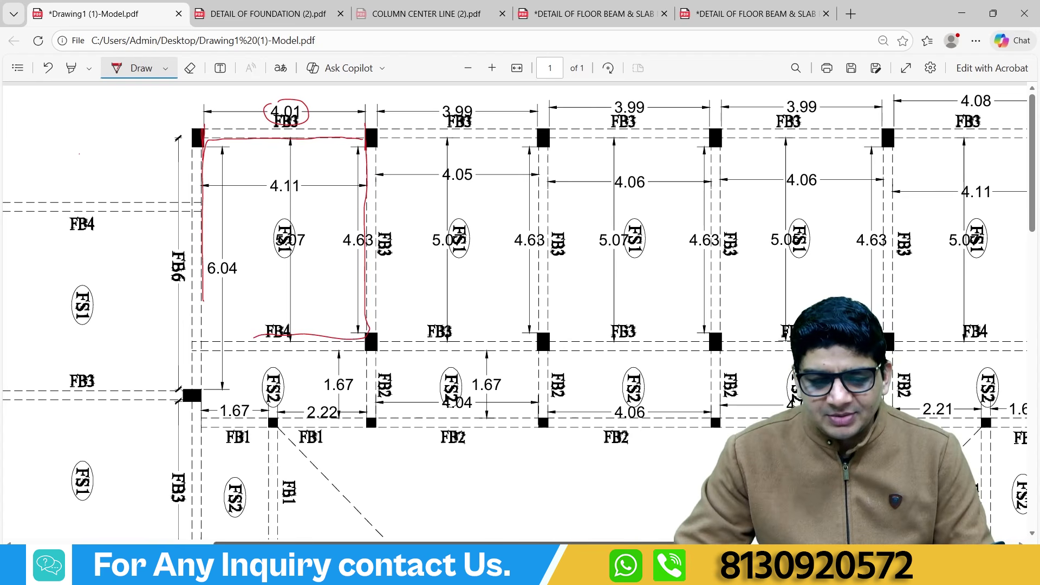
scroll(515, 314, "right", 3)
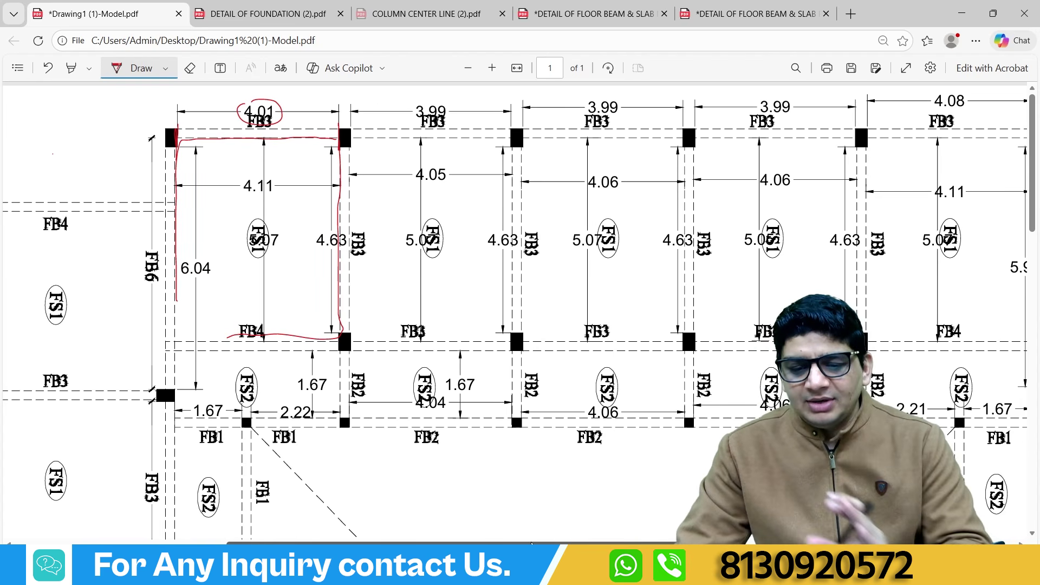
scroll(395, 283, "right", 2)
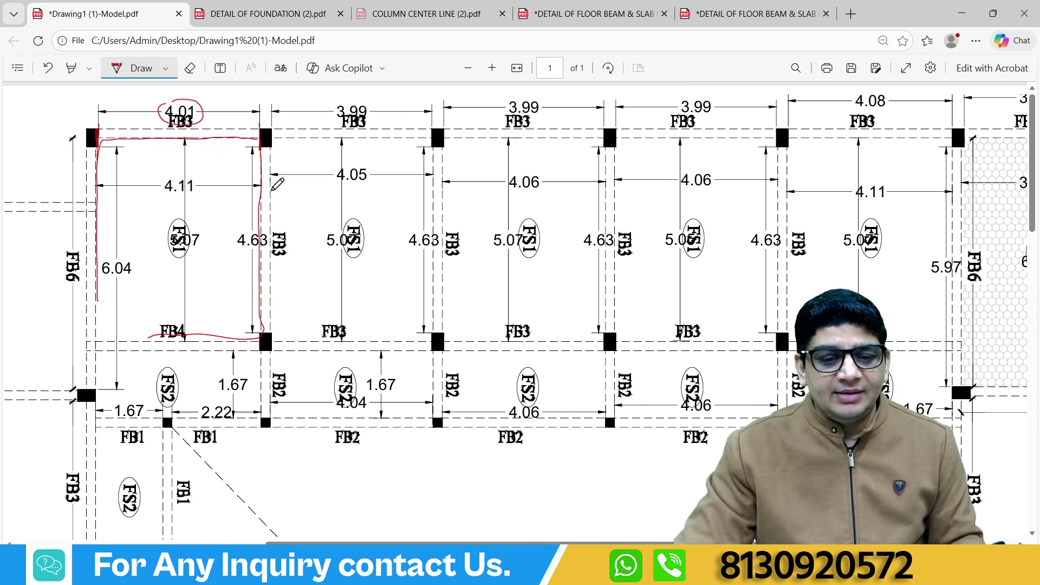
- Look through the column centre line drawing and the schedule of floor beams for the beam sizes, and return to the dimensioned plan
left_click(250, 14)
left_click(428, 14)
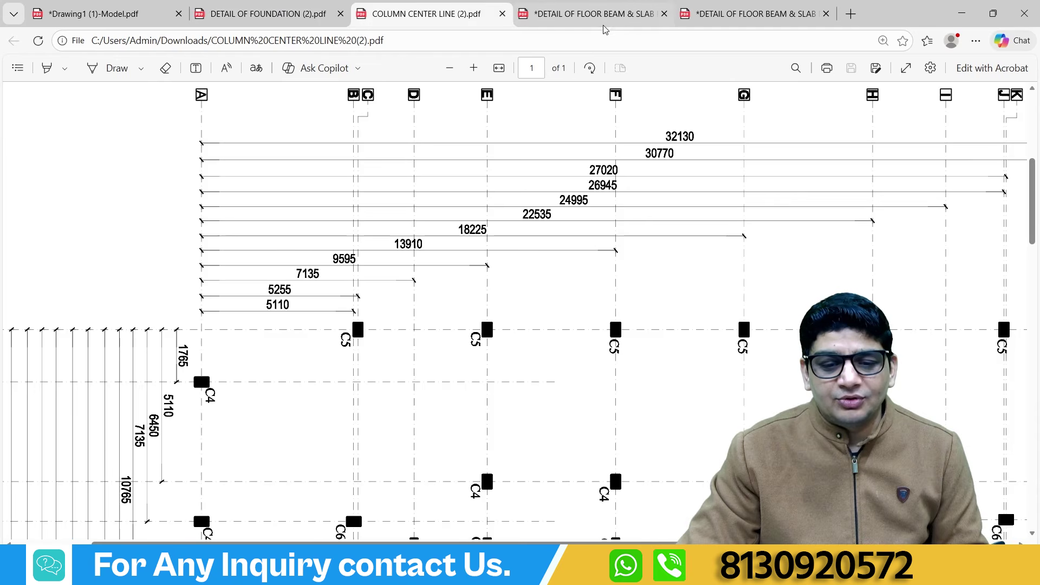
left_click(602, 16)
scroll(542, 207, "up", 4)
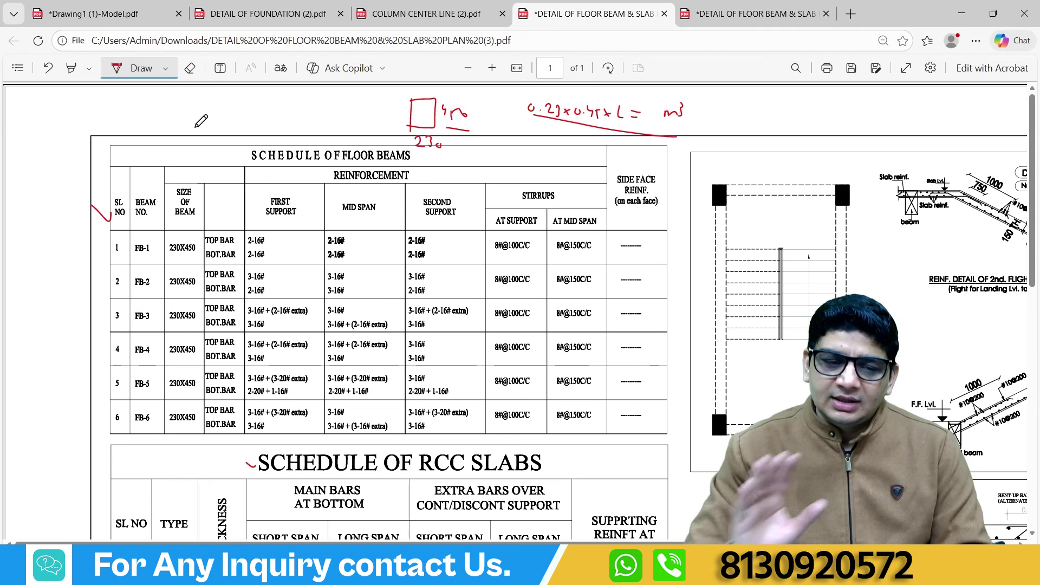
left_click(126, 14)
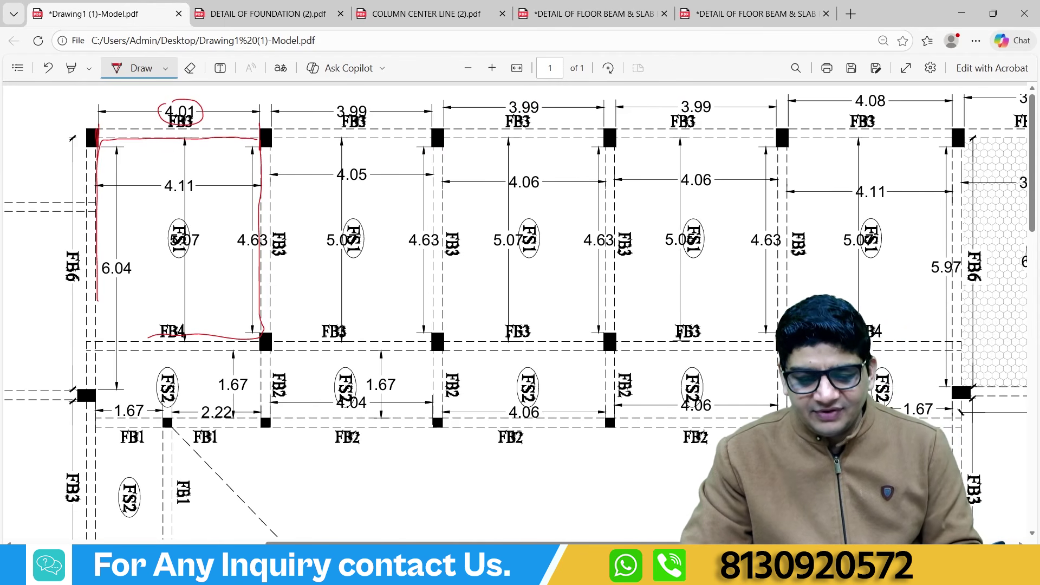
- Switch to the Estimation Free Class.xlsx workbook in Excel and enter FB3 in B149 with quantity 1 in C149
left_click(684, 503)
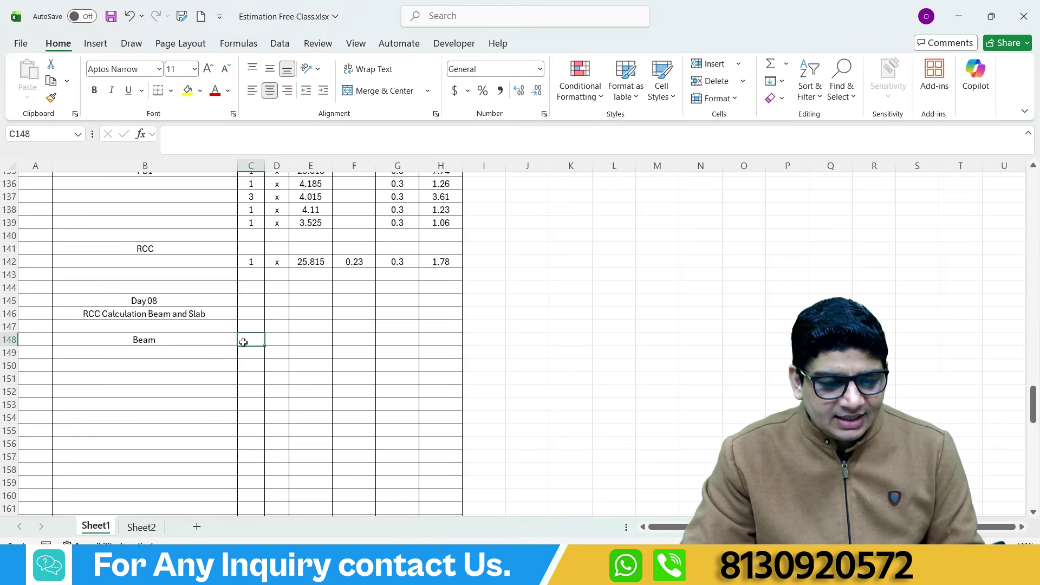
left_click(203, 354)
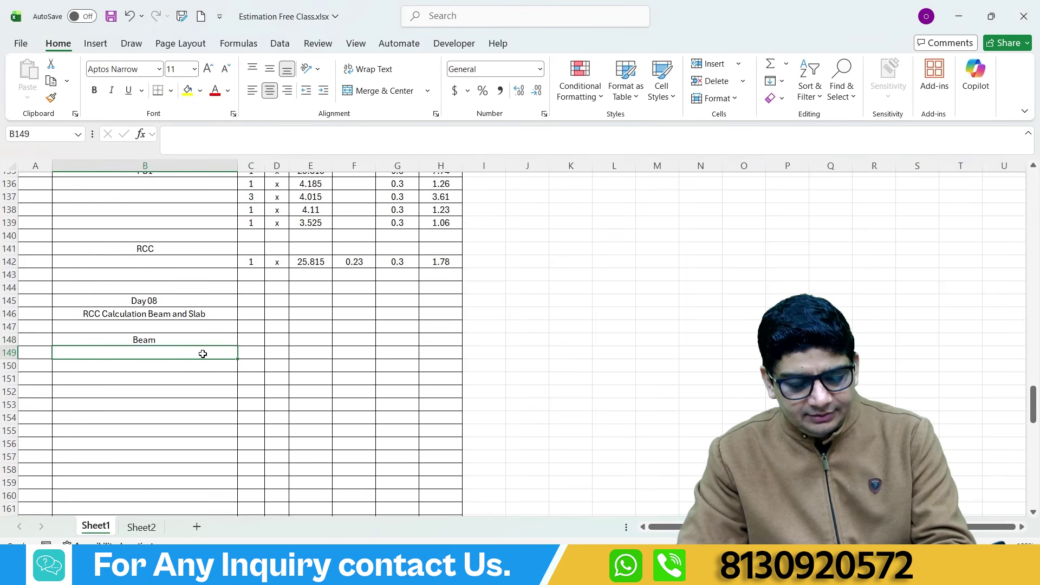
type("FB3")
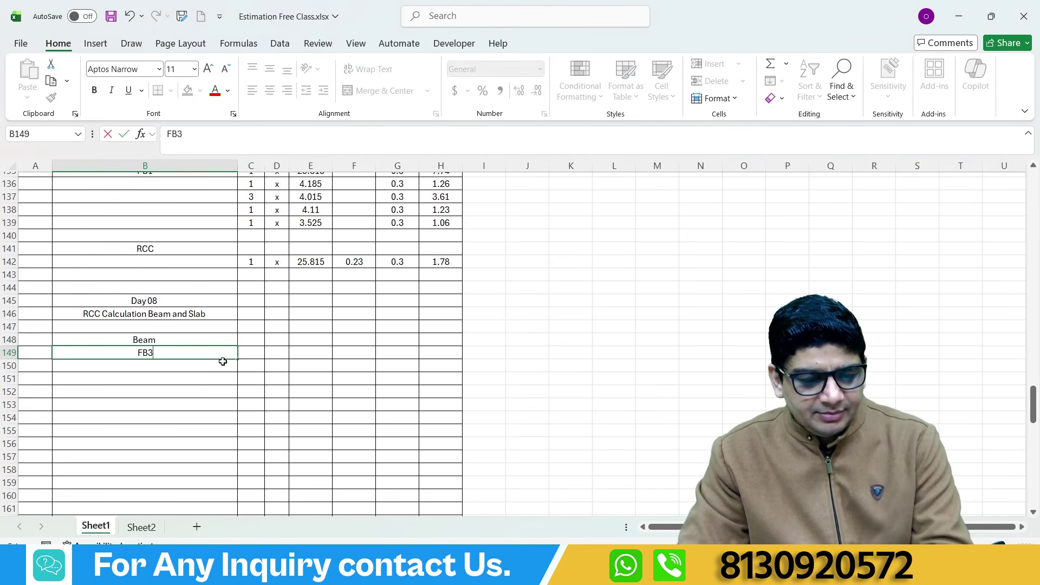
left_click(251, 357)
type("1")
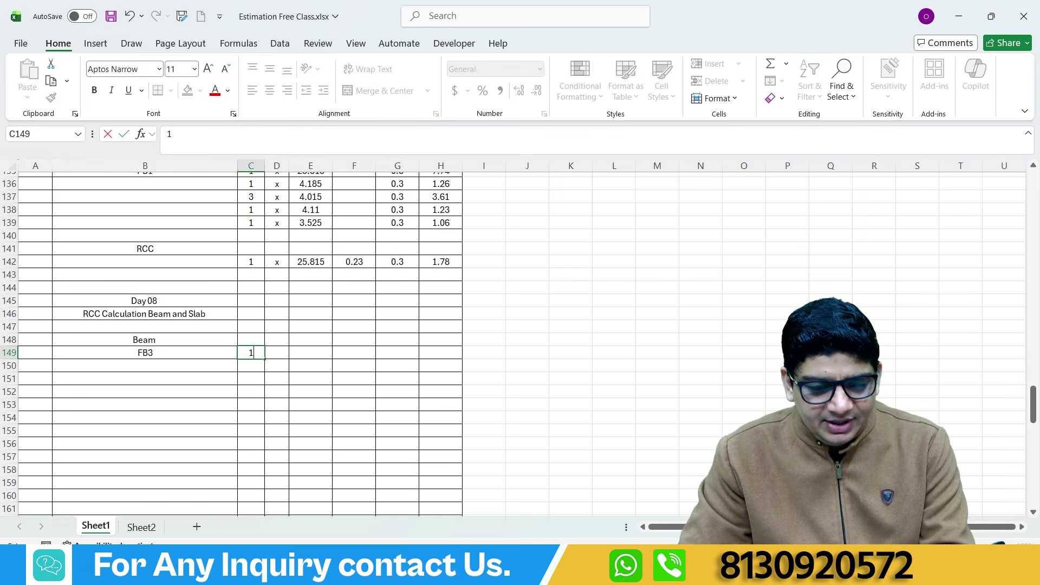
- Switch back to the dimensioned plan, mark the first FB3 beam with an arrow and circle the FB4 label of the same panel
key("alt+Tab")
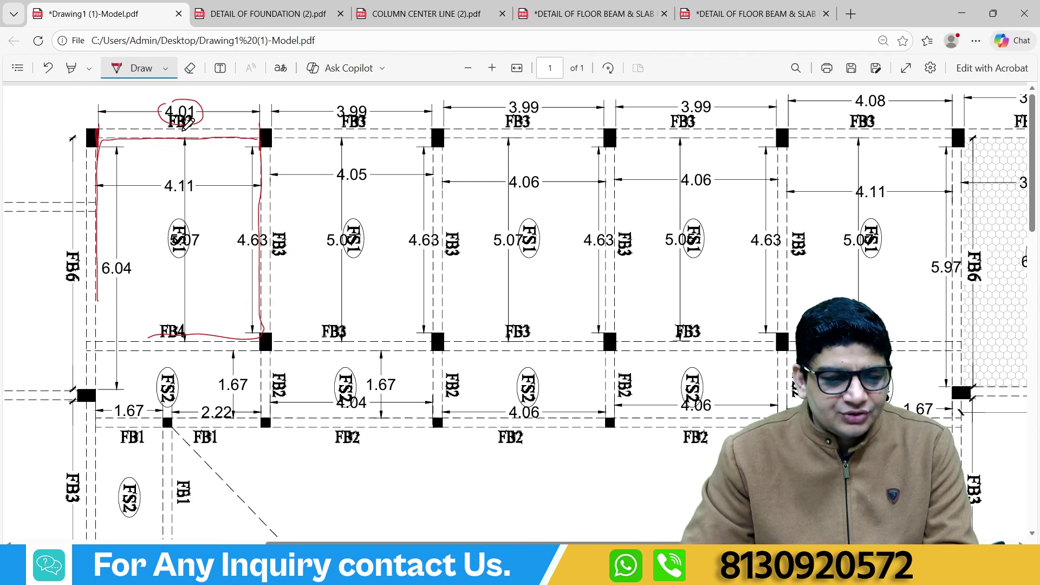
left_click_drag(195, 115, 192, 144)
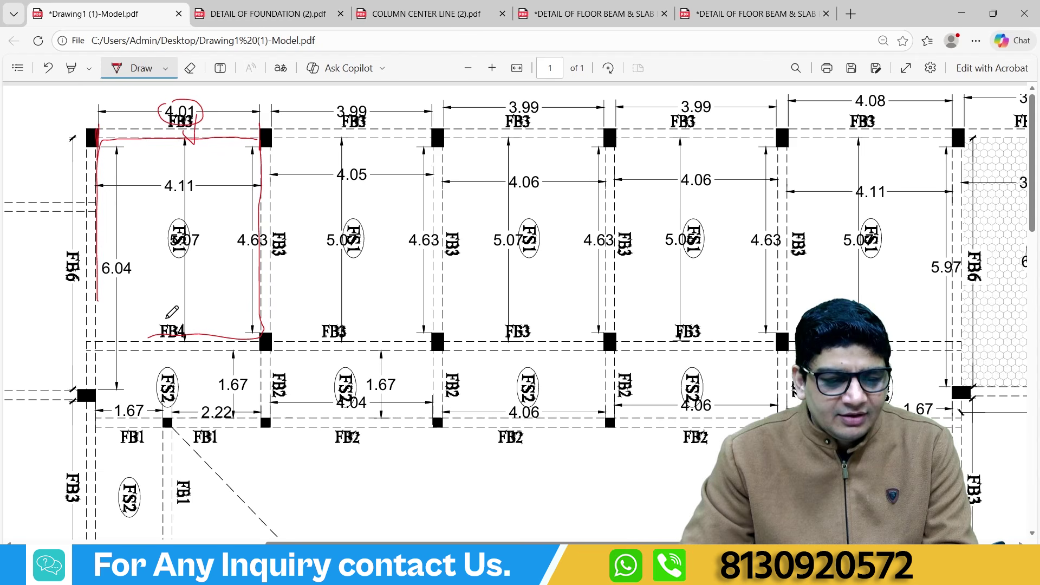
mouse_move(165, 319)
left_mouse_down()
mouse_move(153, 330)
mouse_move(182, 357)
mouse_move(194, 323)
mouse_move(162, 316)
left_mouse_up()
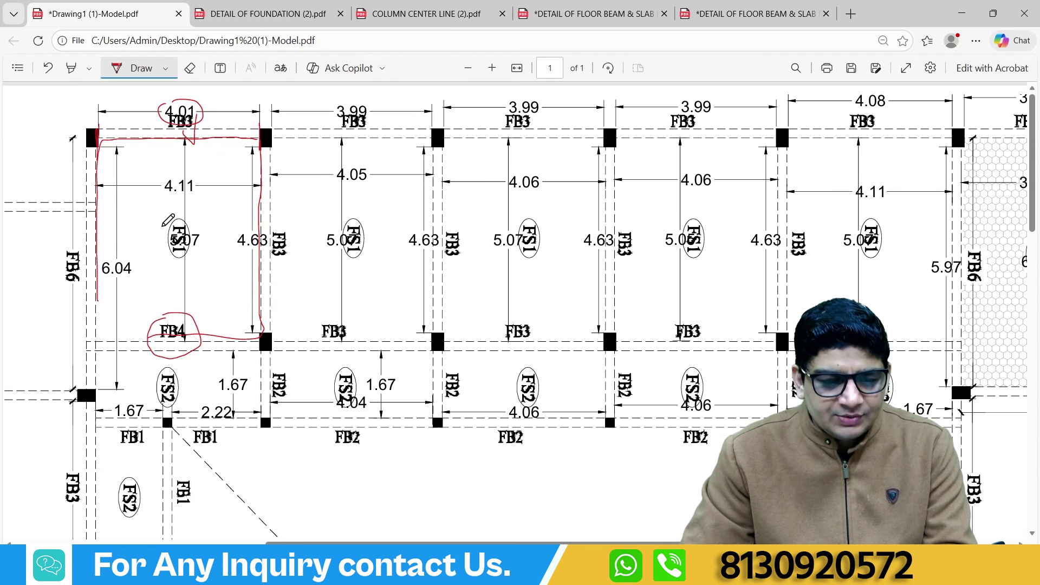
- Switch to the Excel workbook and complete the FB3 row 149 with x in D149, 0.23 in E149, 4.01 in F149 and 0.45 in G149
key("alt+Tab")
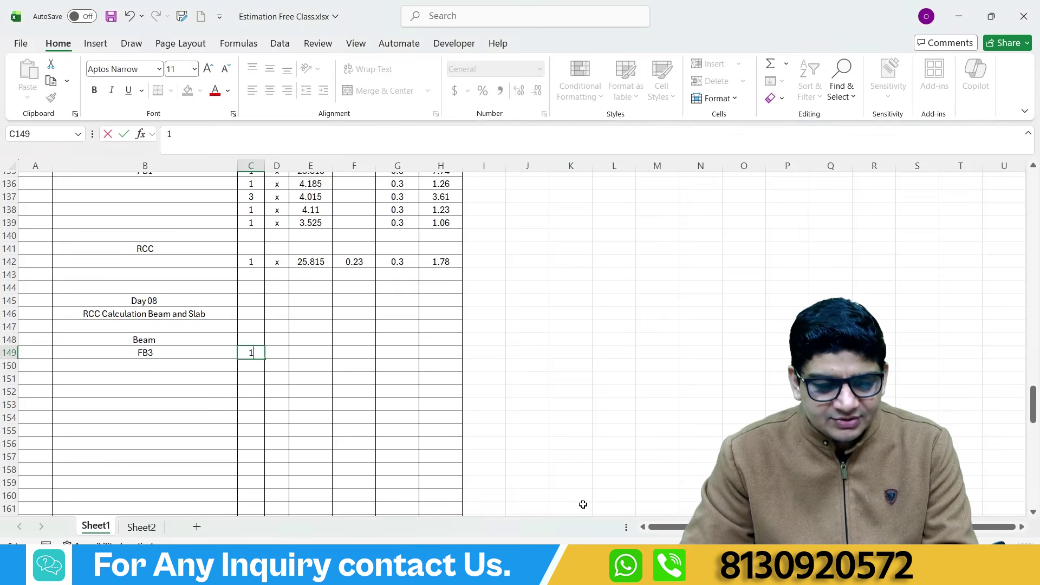
left_click(276, 351)
type("x")
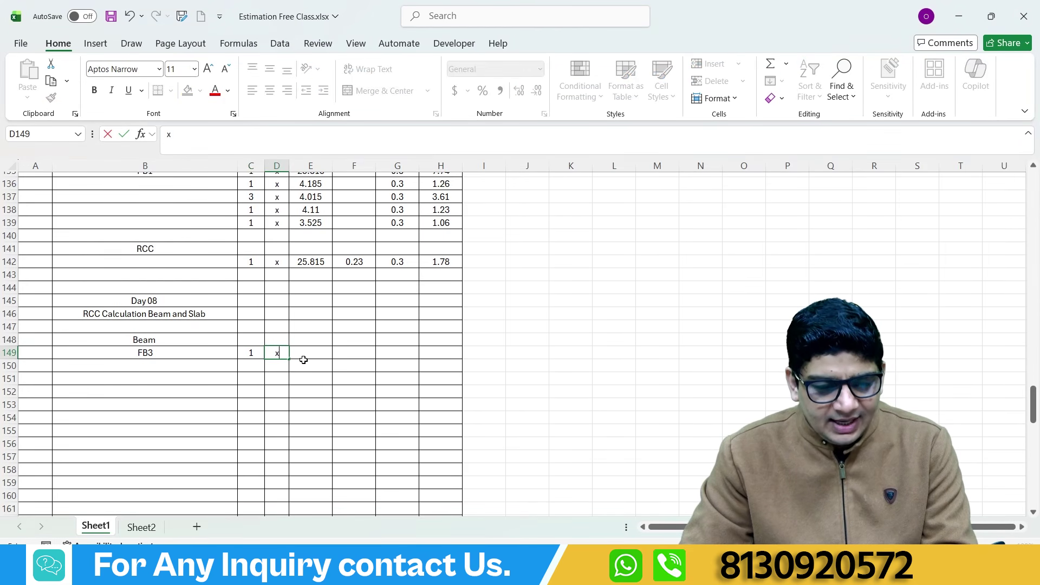
left_click(307, 353)
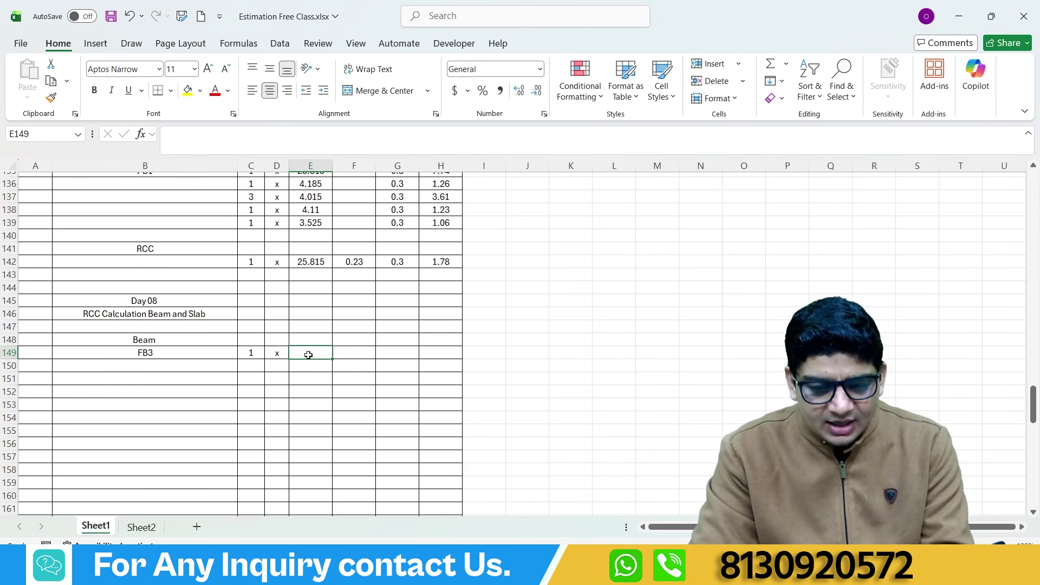
type(".23")
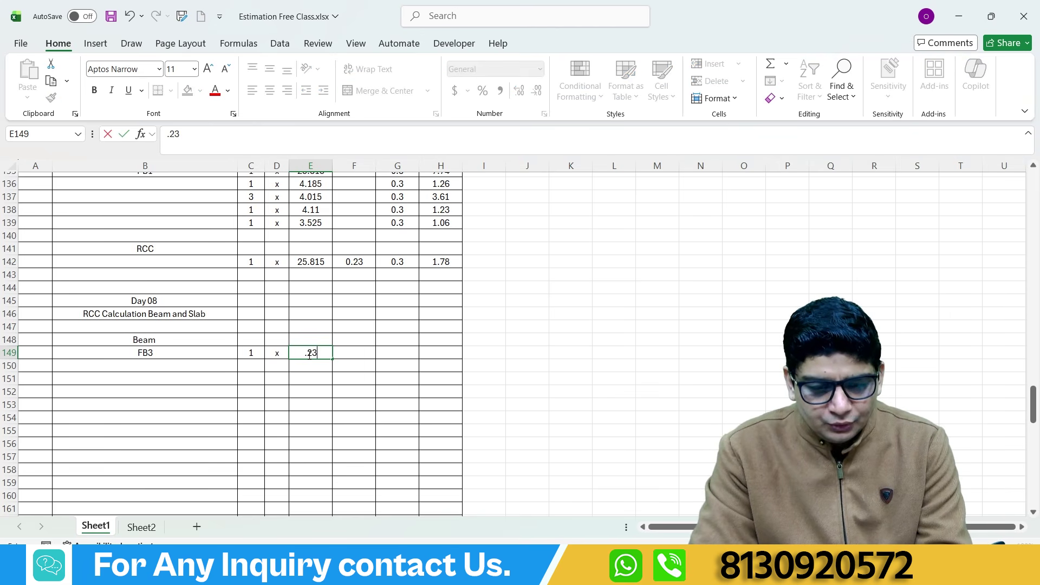
key("Tab")
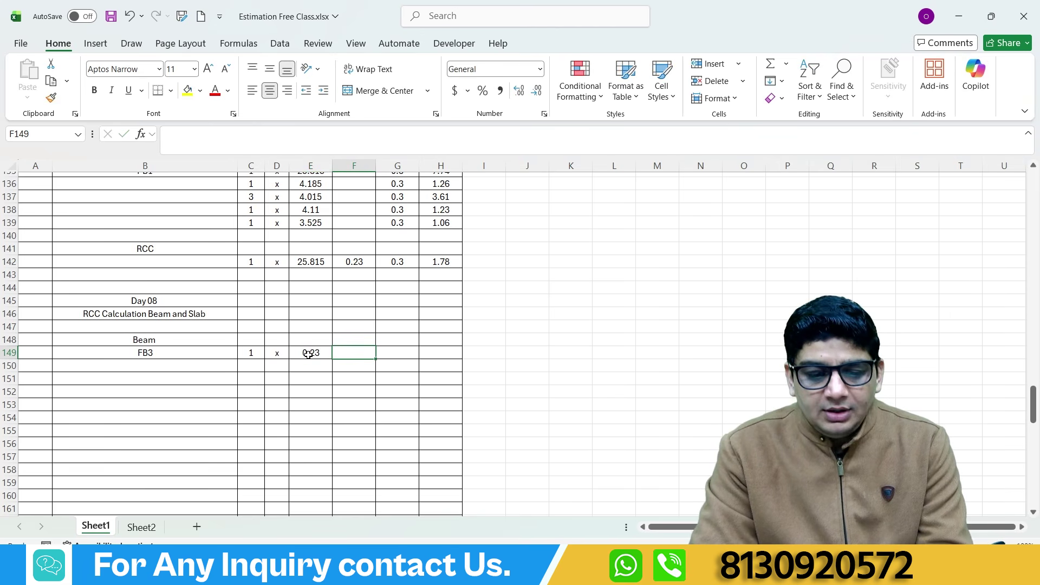
type("4.01")
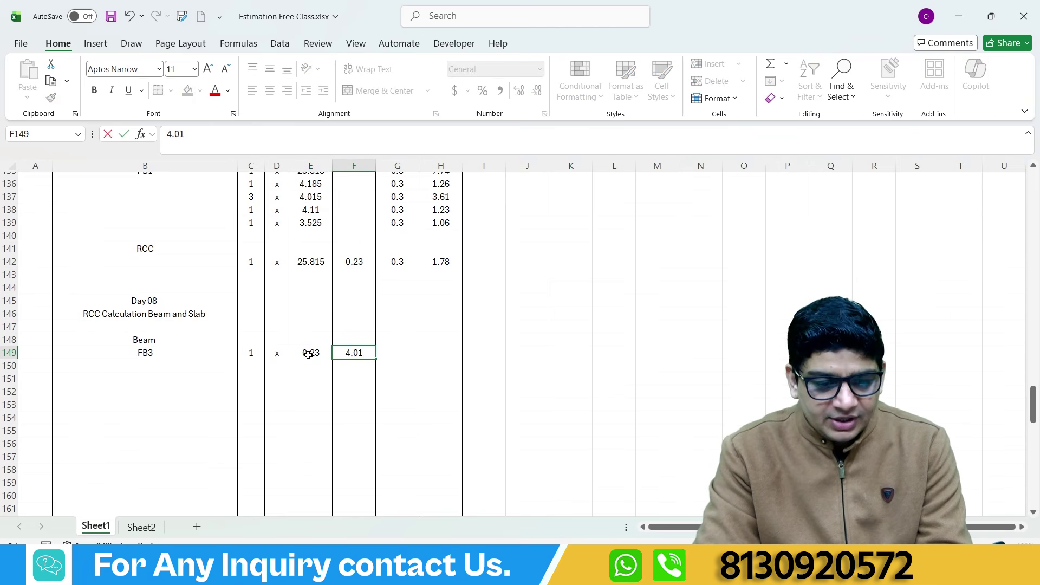
key("Tab")
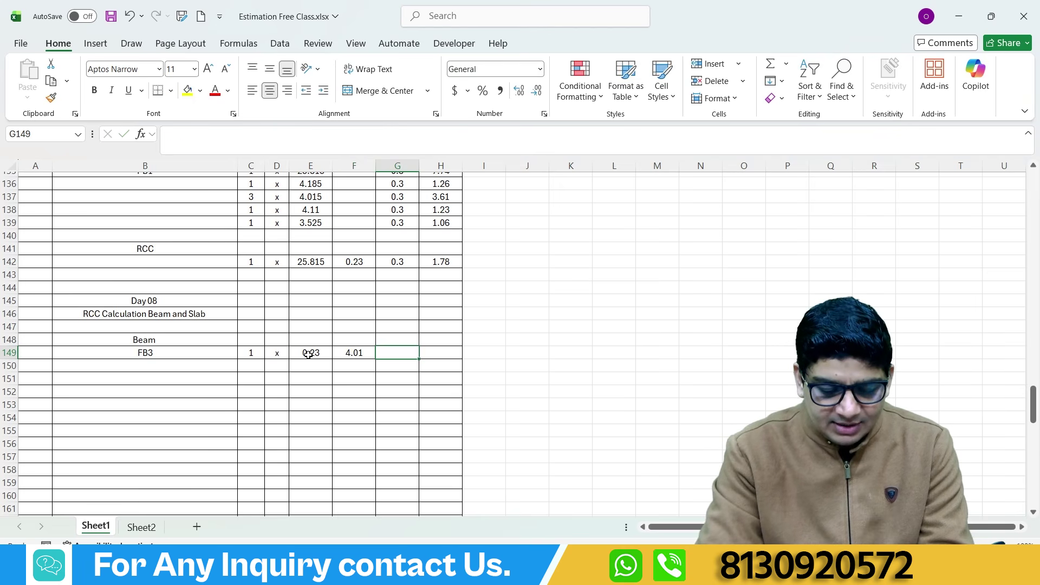
type(".45")
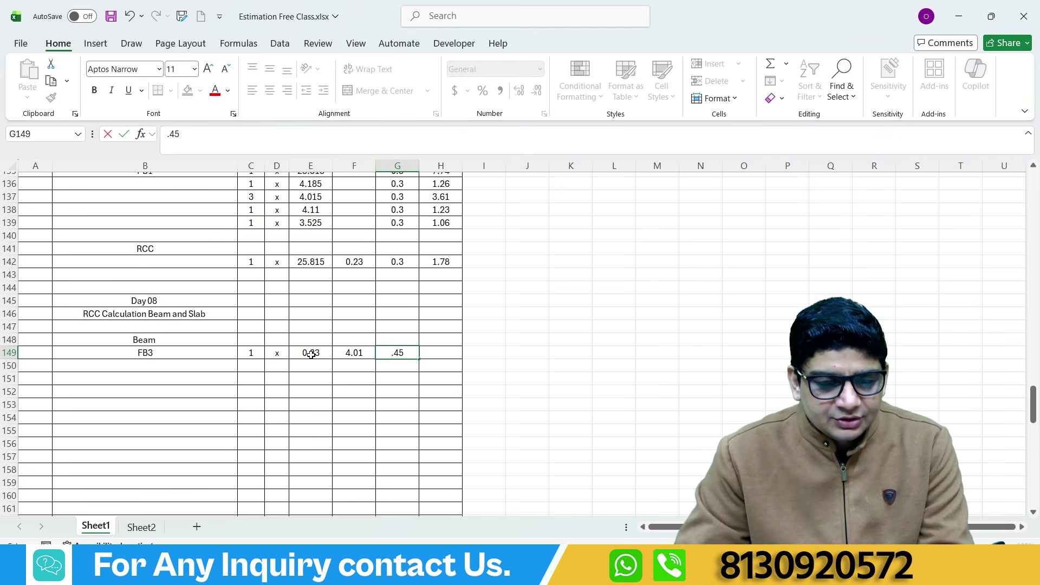
left_click(366, 378)
- Start the second FB3 row with quantity 2 in C150 and x in D150
left_click(250, 368)
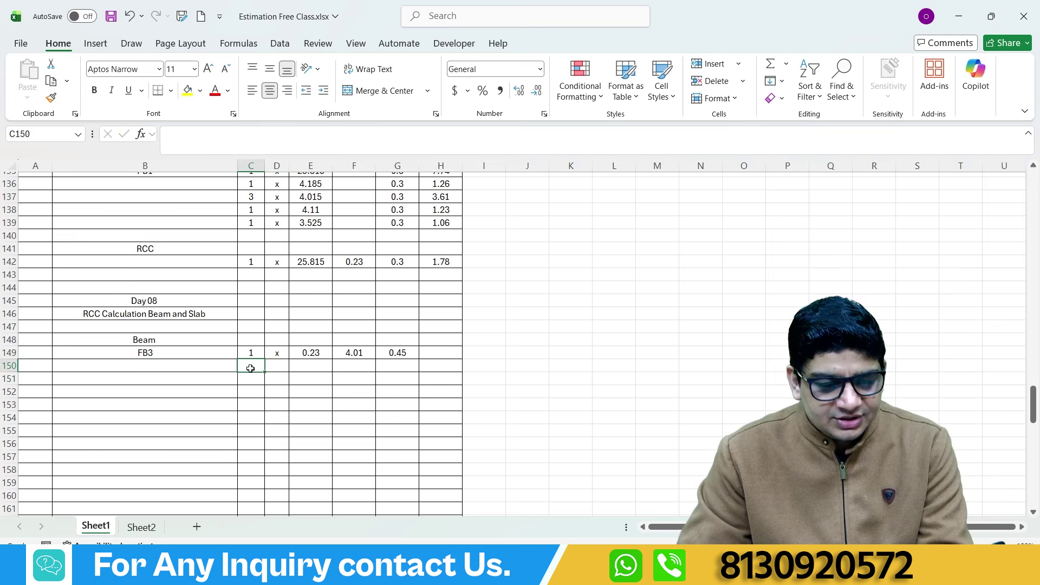
type("2")
left_click(279, 366)
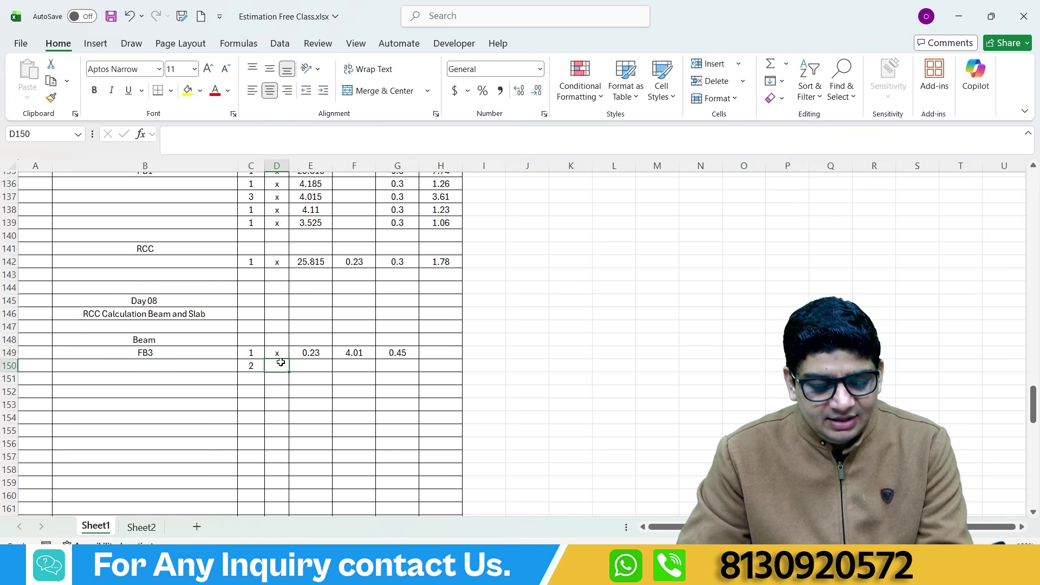
type("x")
left_click(313, 363)
- Switch to the dimensioned plan and circle the upper FB3, lower FB3 and FB2 beam labels of the second panel in red
key("alt+Tab")
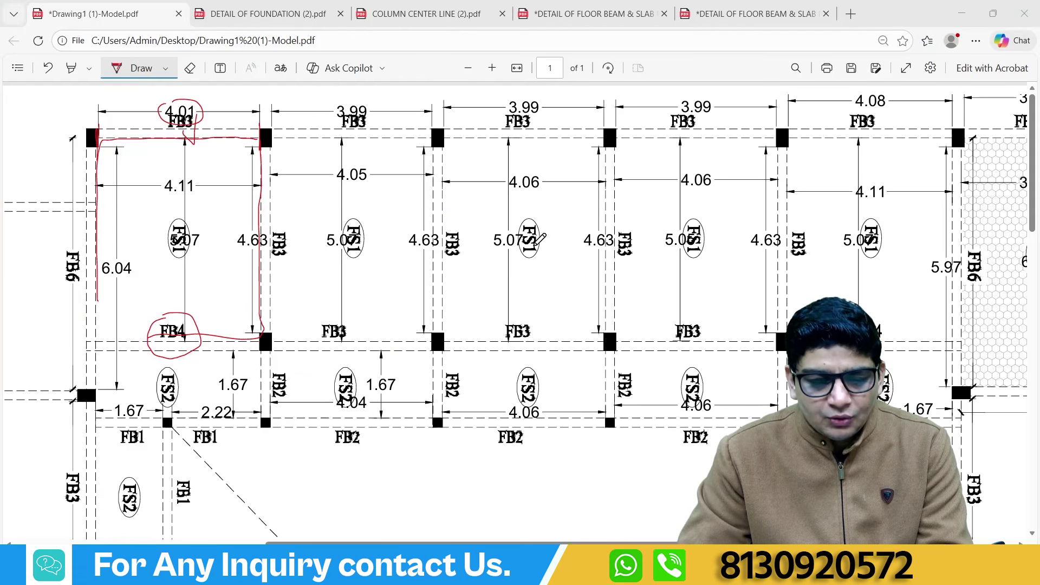
mouse_move(374, 106)
left_mouse_down()
mouse_move(334, 110)
mouse_move(357, 143)
mouse_move(374, 103)
left_mouse_up()
mouse_move(369, 317)
left_mouse_down()
mouse_move(327, 313)
mouse_move(339, 344)
mouse_move(355, 340)
left_mouse_up()
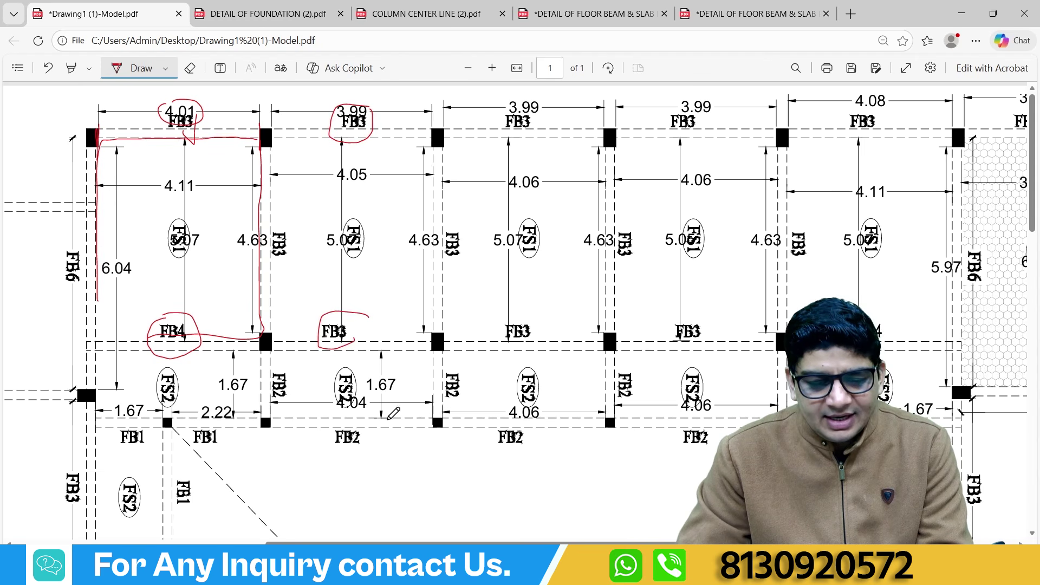
mouse_move(383, 432)
left_mouse_down()
mouse_move(354, 421)
mouse_move(340, 448)
mouse_move(375, 432)
left_mouse_up()
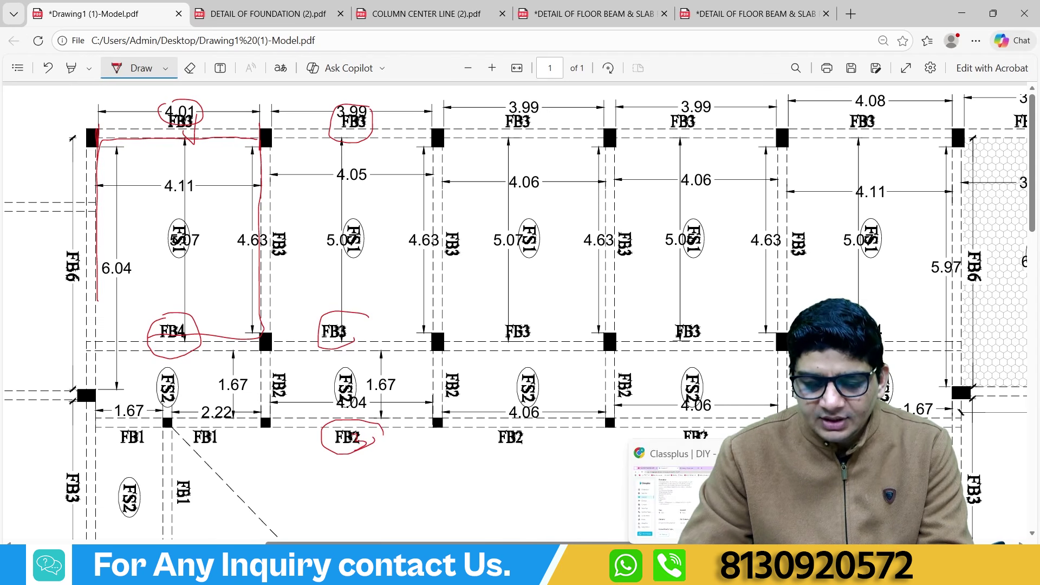
- Switch back to the Excel workbook and fill E150, F150 and G150 with references to the cells directly above in row 149
left_click(677, 476)
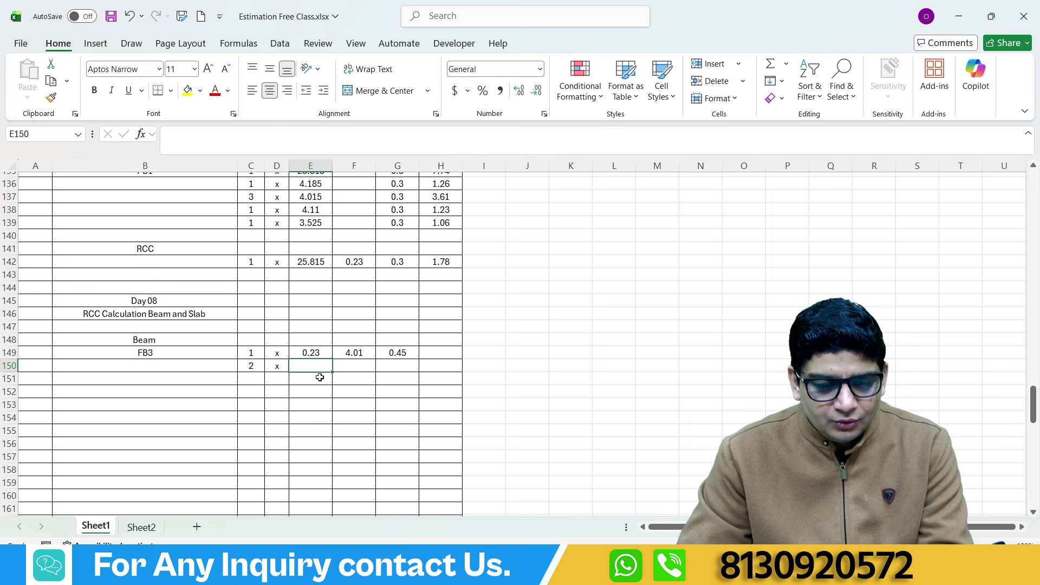
type("=")
left_click(314, 351)
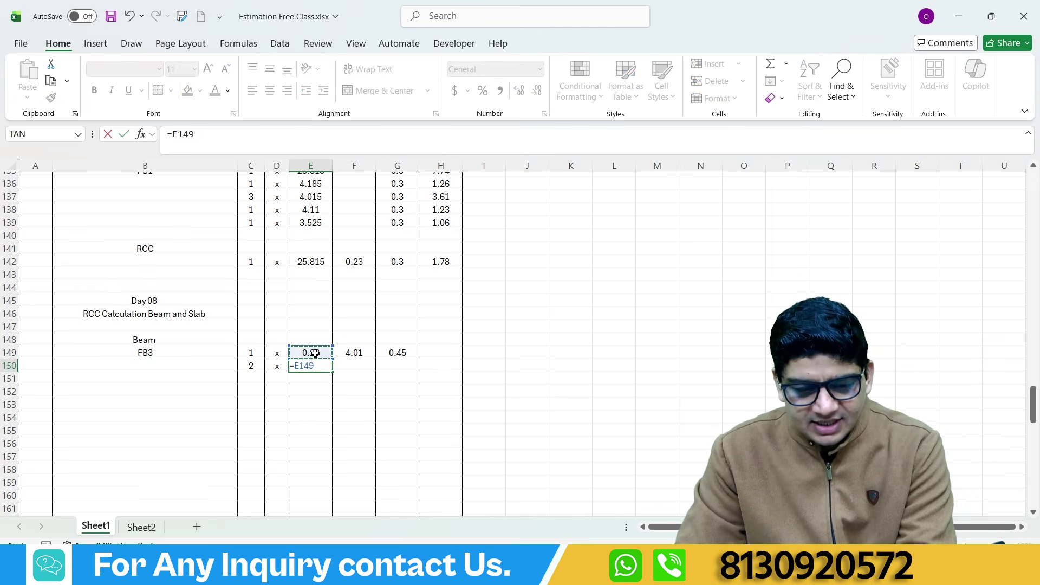
key("Tab")
type("=")
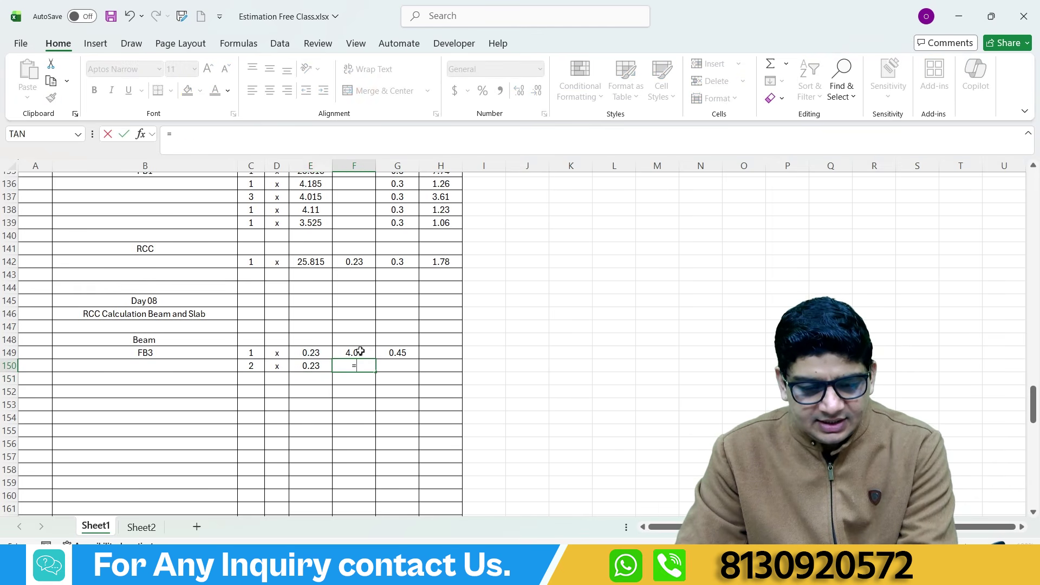
left_click(359, 352)
key("Tab")
type("=")
left_click(388, 356)
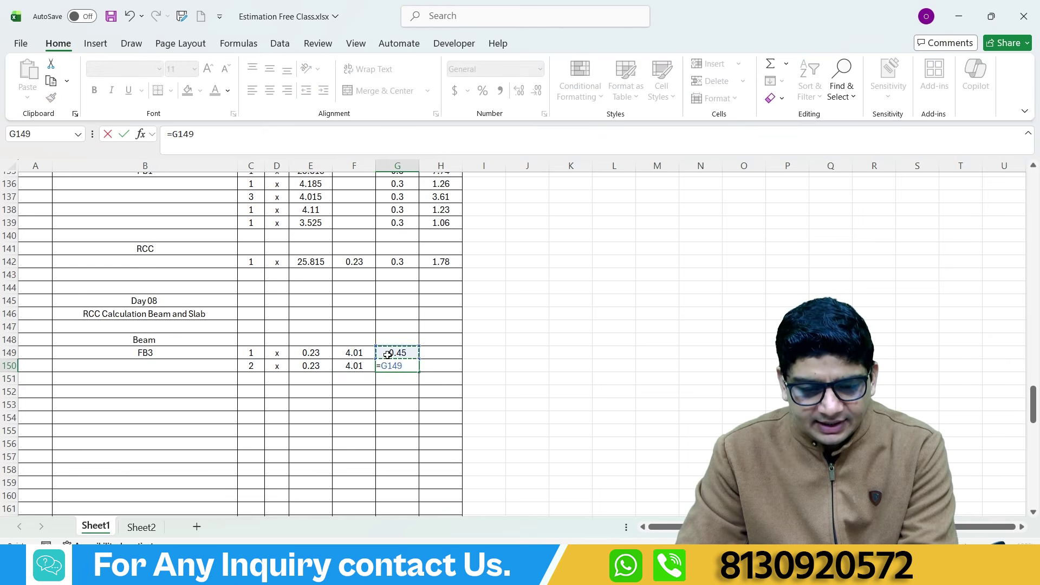
key("Return")
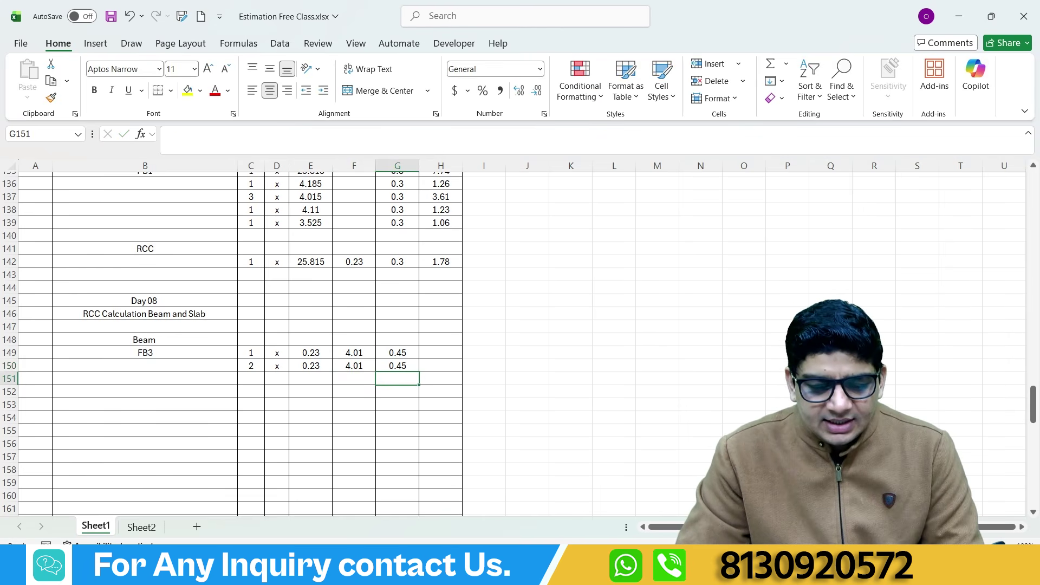
- Return to the dimensioned plan and mark the upper and lower FB3 labels of the third panel in red
mouse_move(528, 573)
left_click(528, 490)
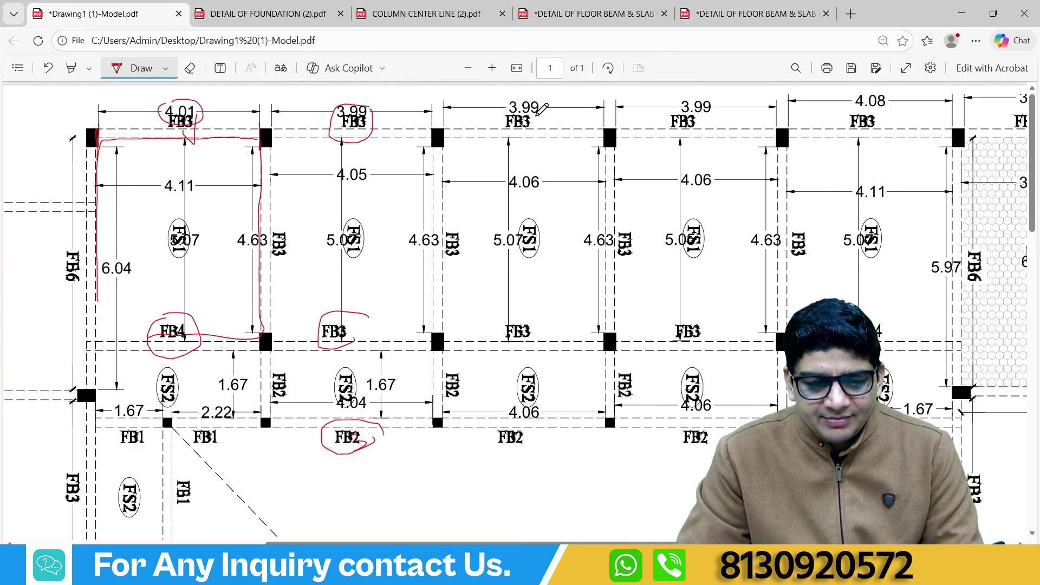
mouse_move(538, 114)
left_mouse_down()
mouse_move(501, 120)
mouse_move(526, 135)
mouse_move(537, 115)
left_mouse_up()
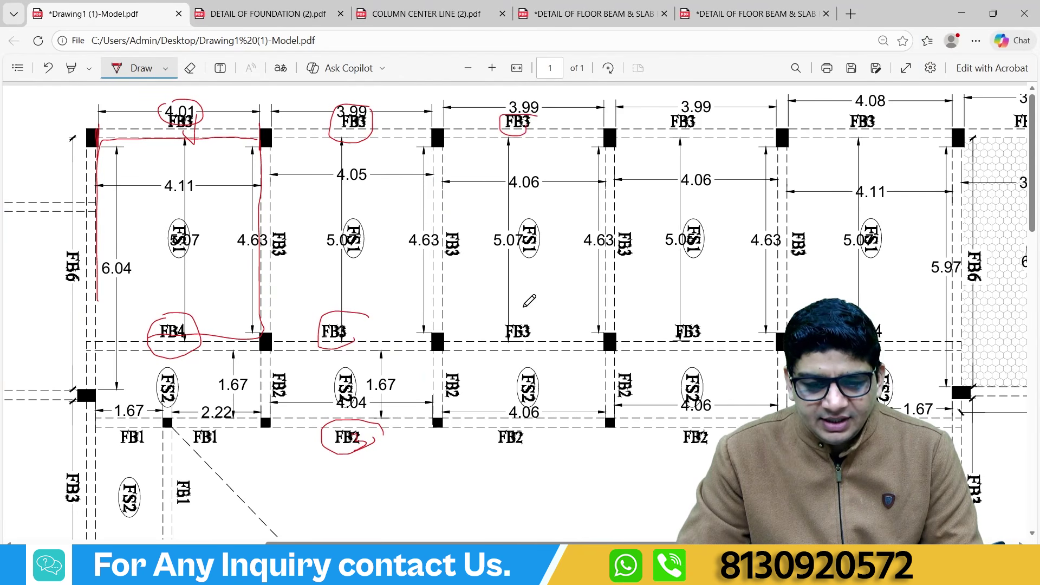
mouse_move(522, 307)
left_mouse_down()
mouse_move(490, 317)
mouse_move(504, 334)
left_mouse_up()
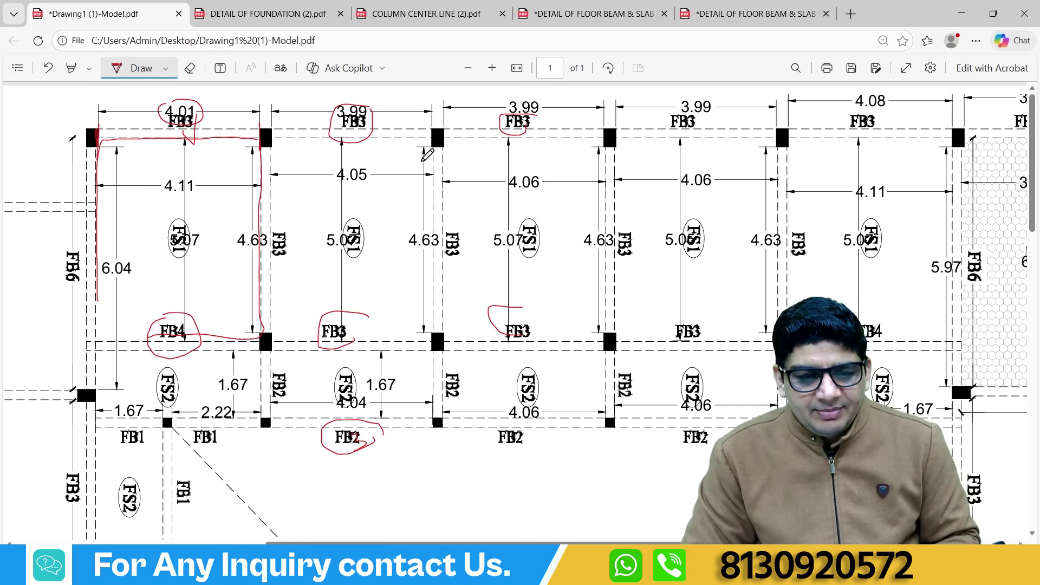
- Circle the 3.99 FB3 beams above the second to fourth panels and mark the matching lower FB3 beams
mouse_move(333, 101)
left_mouse_down()
mouse_move(383, 124)
mouse_move(319, 111)
mouse_move(374, 142)
mouse_move(358, 138)
left_mouse_up()
left_click_drag(368, 325, 353, 319)
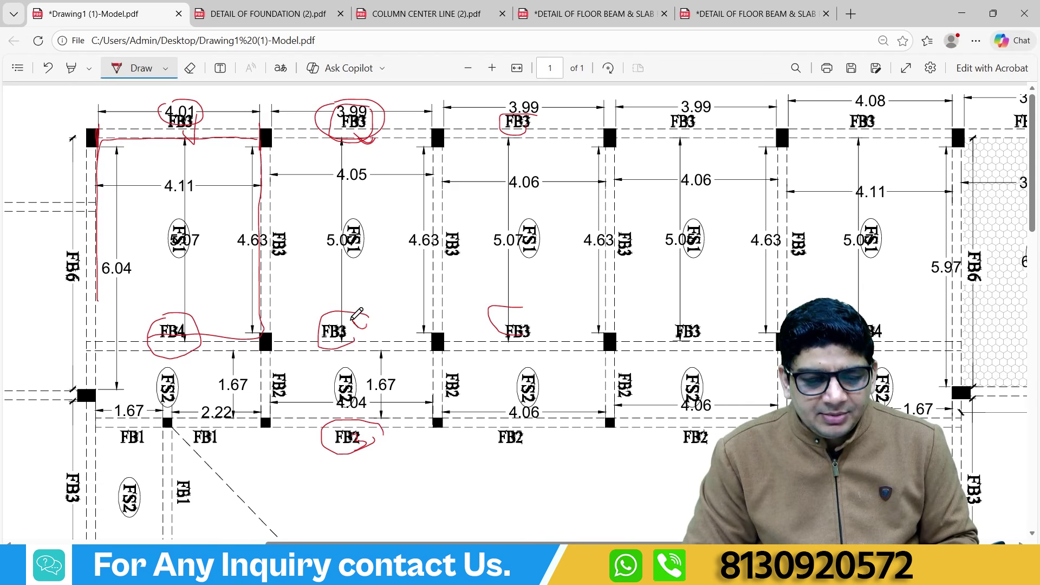
mouse_move(512, 98)
left_mouse_down()
mouse_move(490, 120)
mouse_move(508, 138)
mouse_move(497, 124)
left_mouse_up()
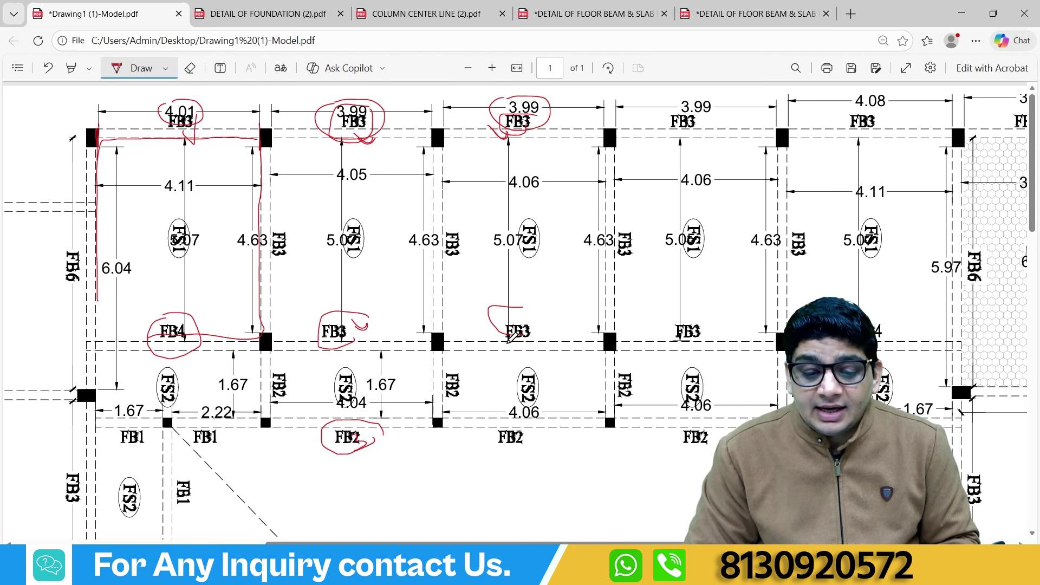
mouse_move(509, 338)
left_mouse_down()
mouse_move(505, 305)
mouse_move(475, 338)
left_mouse_up()
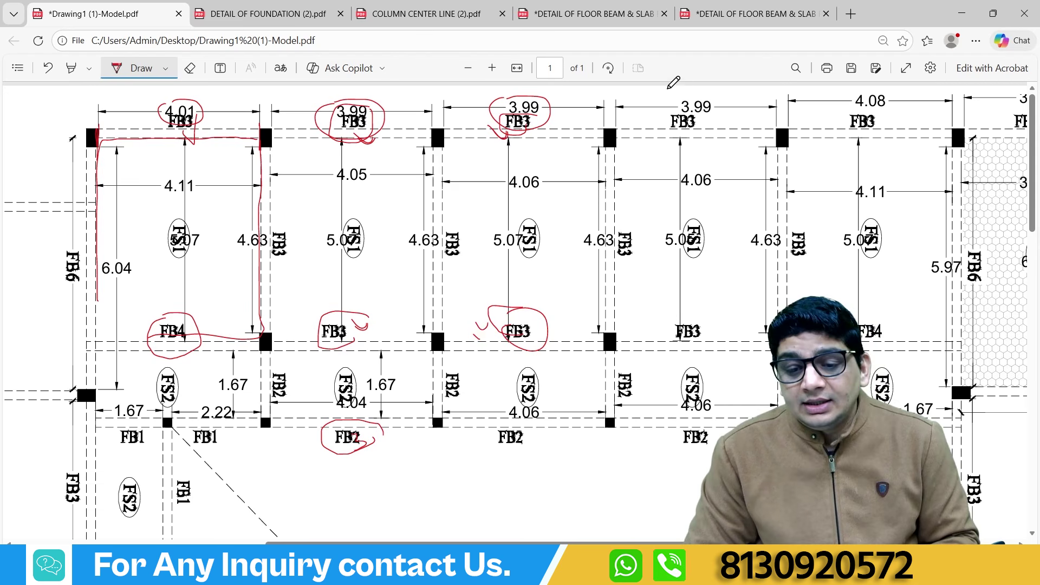
mouse_move(681, 103)
left_mouse_down()
mouse_move(720, 95)
mouse_move(677, 117)
mouse_move(699, 124)
mouse_move(689, 140)
left_mouse_up()
left_click_drag(689, 306, 705, 311)
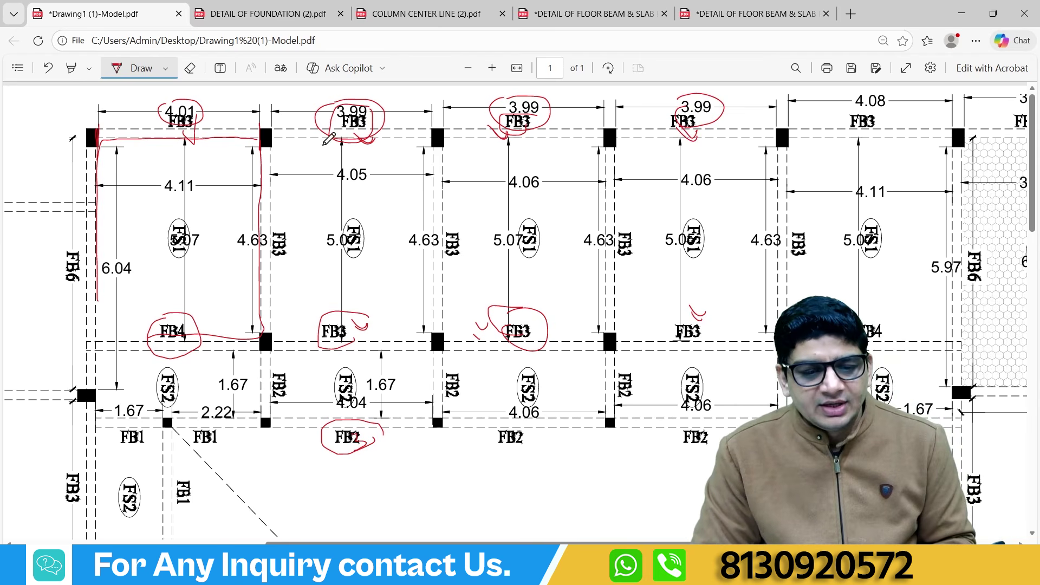
- Number the upper and lower FB3 beams of the second, third and fourth panels as a running count in red
left_click_drag(324, 144, 323, 167)
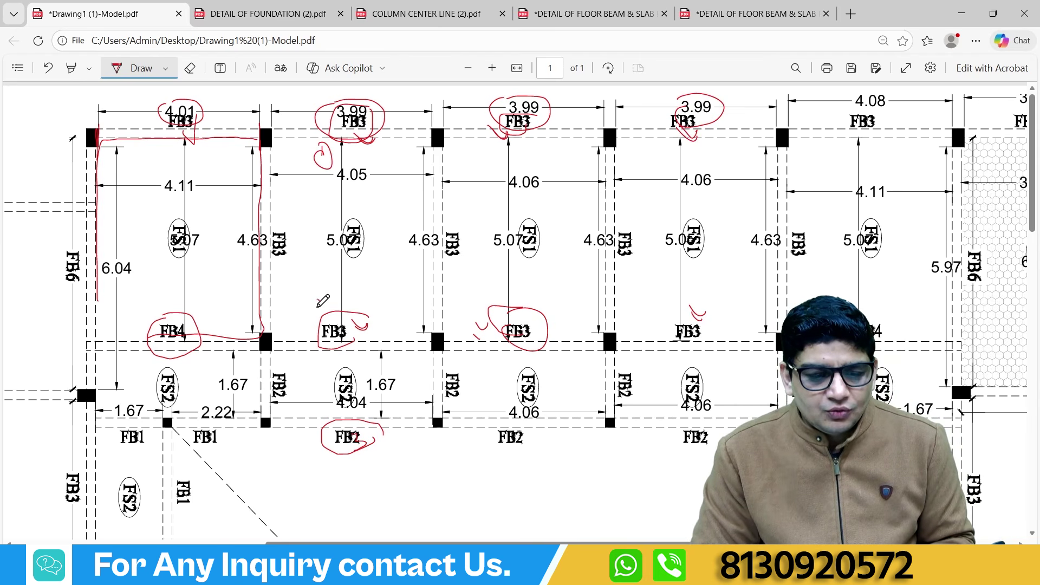
left_click_drag(319, 295, 315, 300)
left_click_drag(524, 142, 525, 158)
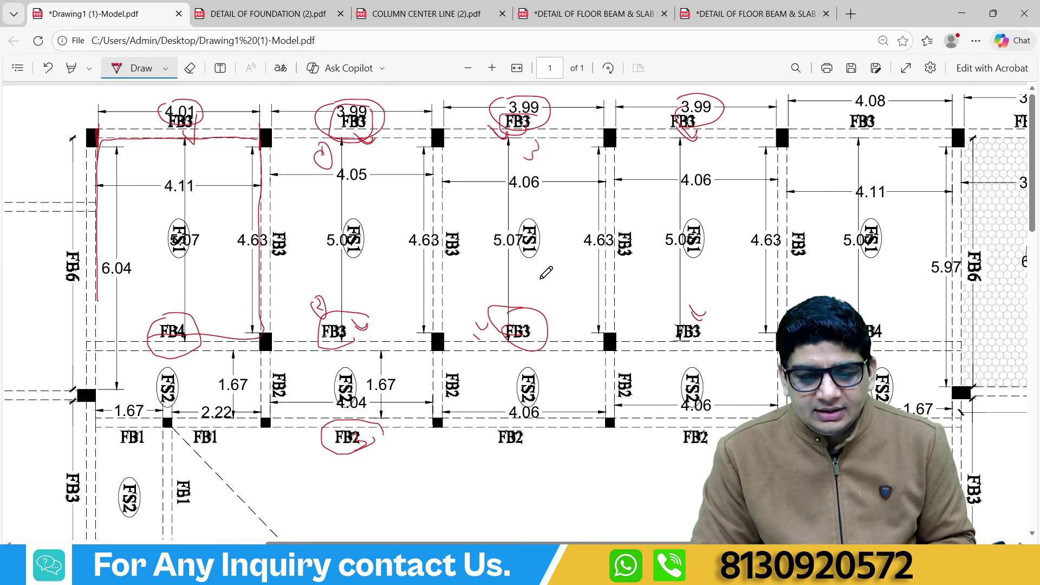
left_click_drag(551, 294, 554, 299)
left_click_drag(722, 145, 709, 161)
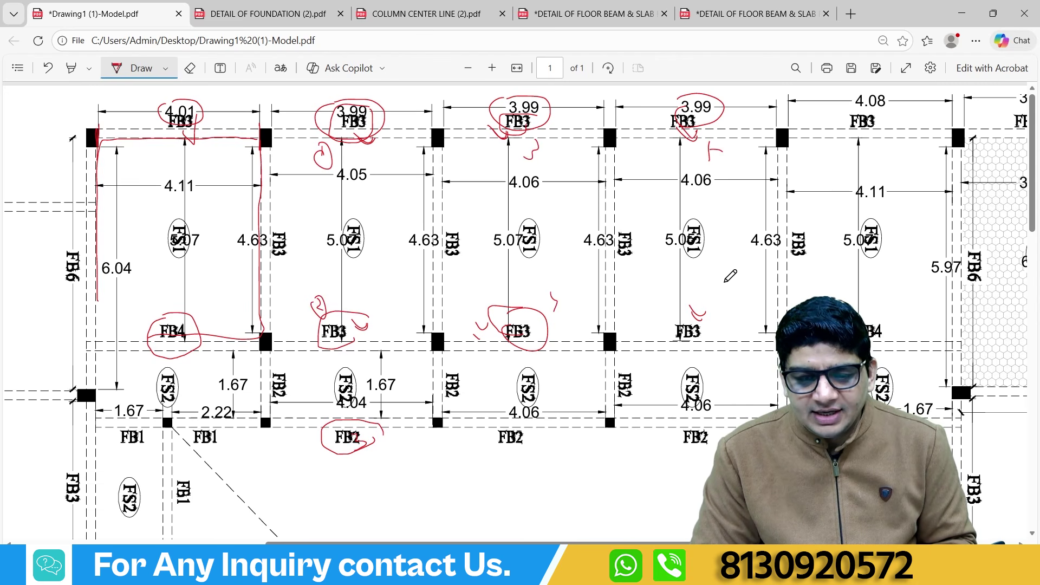
left_click_drag(721, 313, 717, 328)
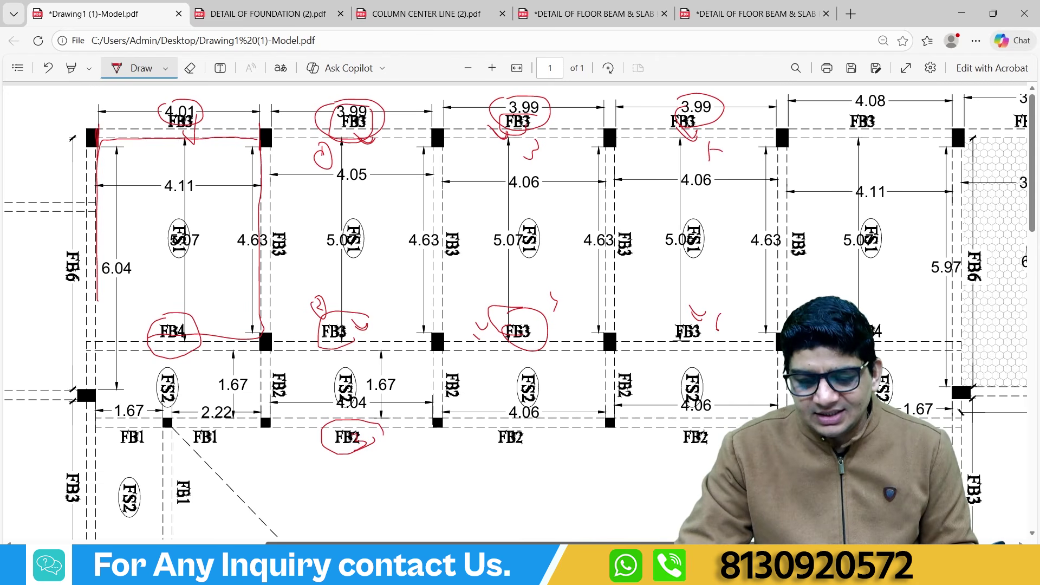
- Check the panels further along the plan, return to the Excel workbook and set the quantity in C150 to 6
scroll(520, 315, "right", 3)
scroll(885, 233, "left", 1)
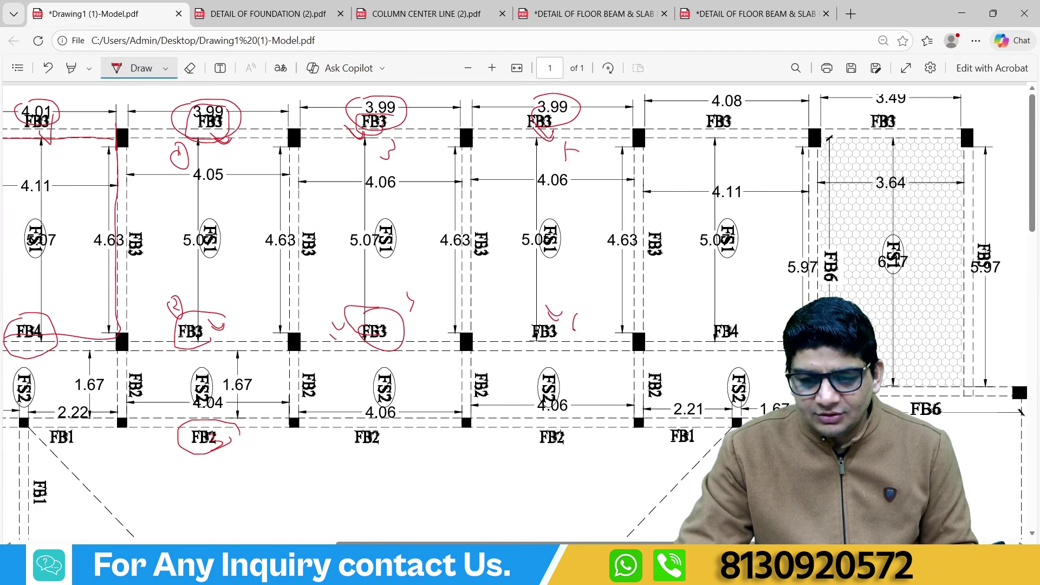
key("alt+Tab")
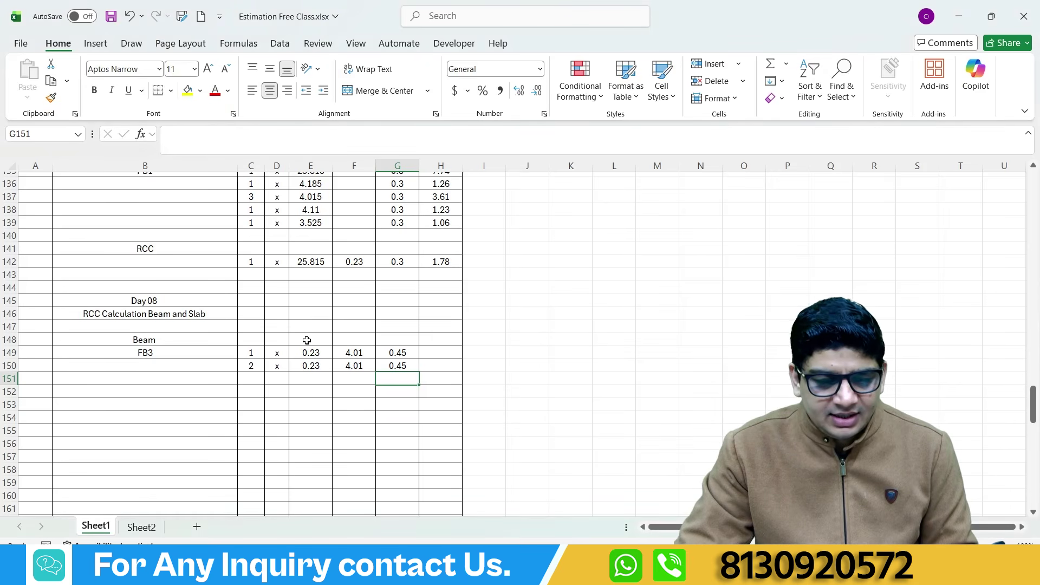
left_click(258, 365)
type("6")
left_click(281, 392)
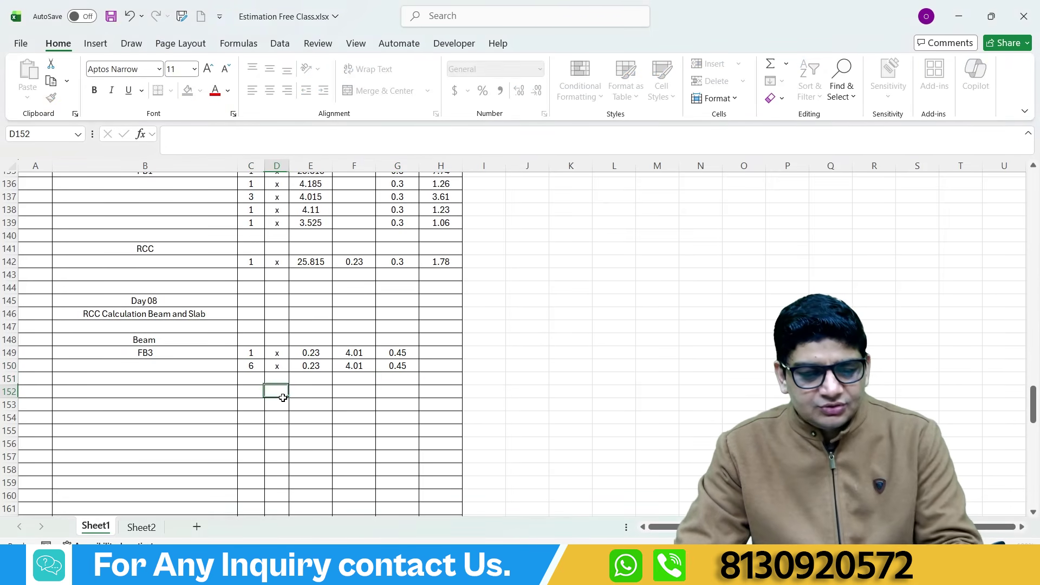
- Enter the FB3 volume formula =ROUND(C149*E149*F149*G149,2) in H149
left_click(439, 354)
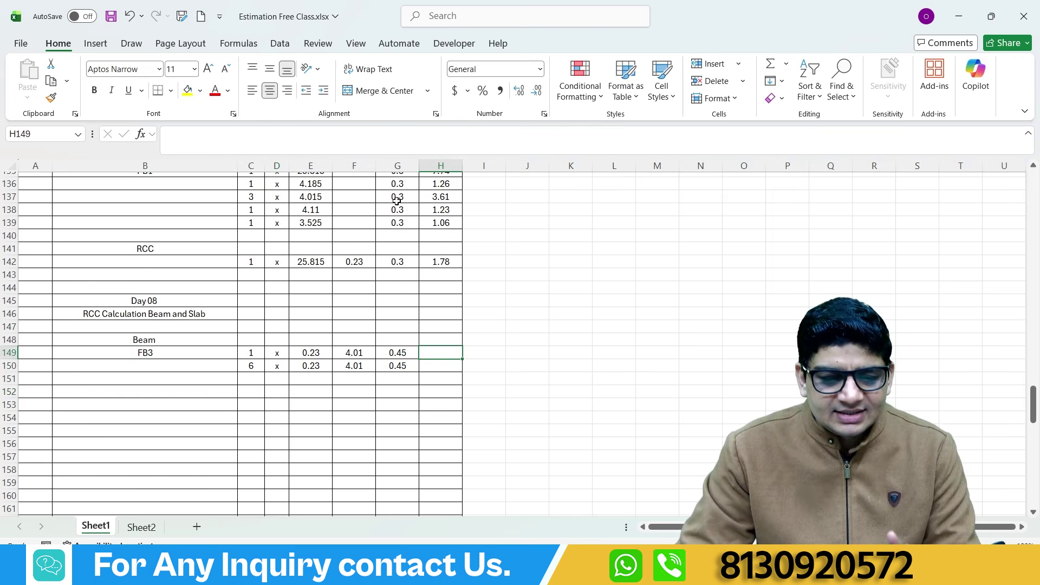
left_click(397, 143)
type("=ro")
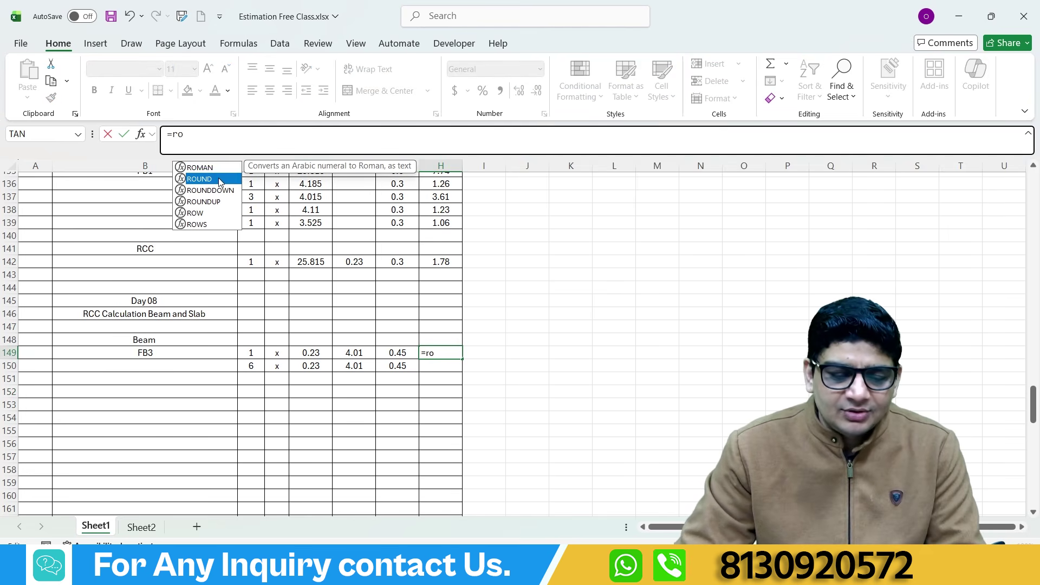
double_click(219, 179)
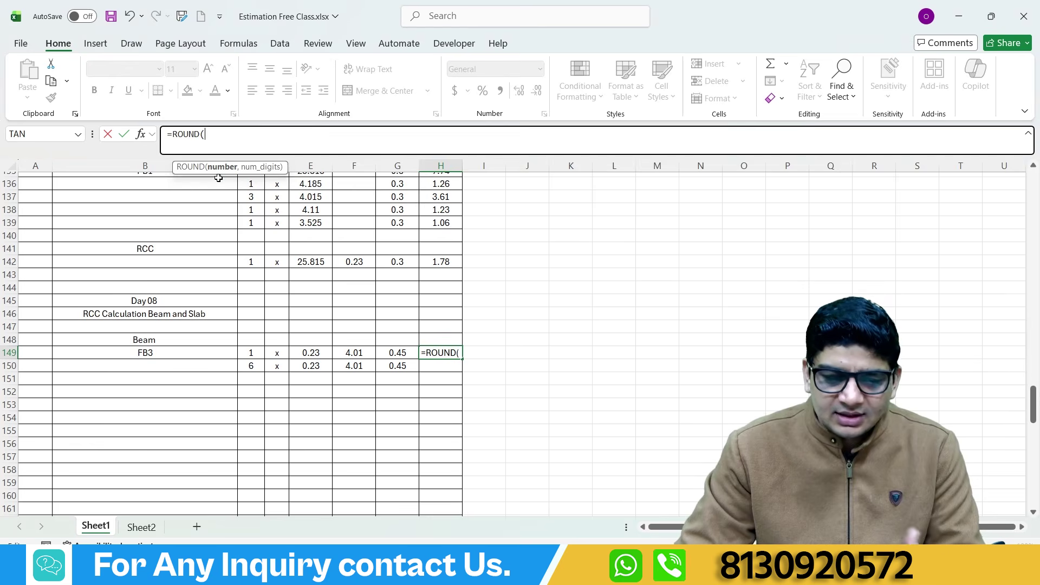
left_click(250, 353)
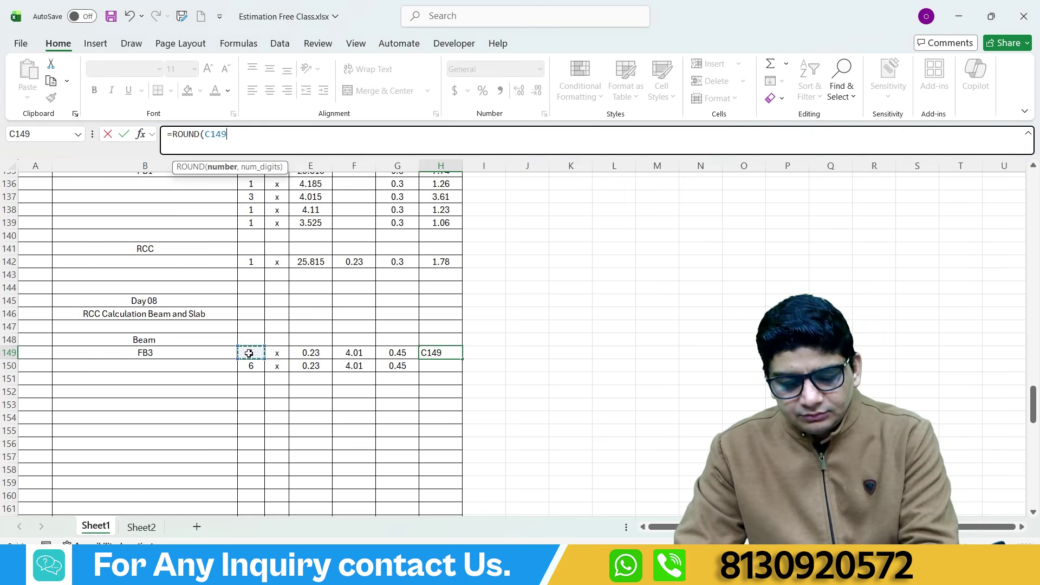
type("*")
left_click(310, 352)
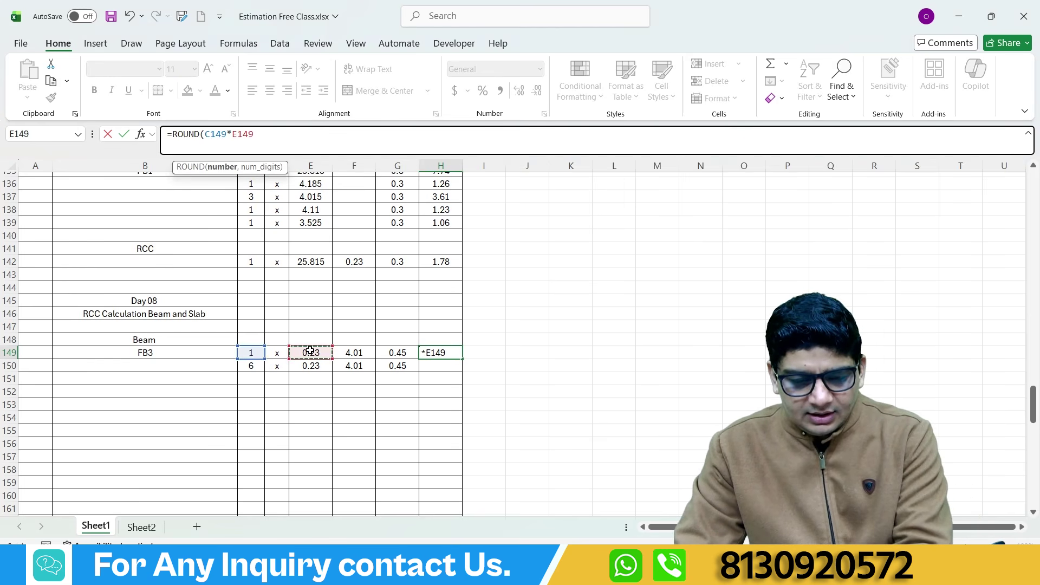
type("*")
left_click(353, 353)
type("*")
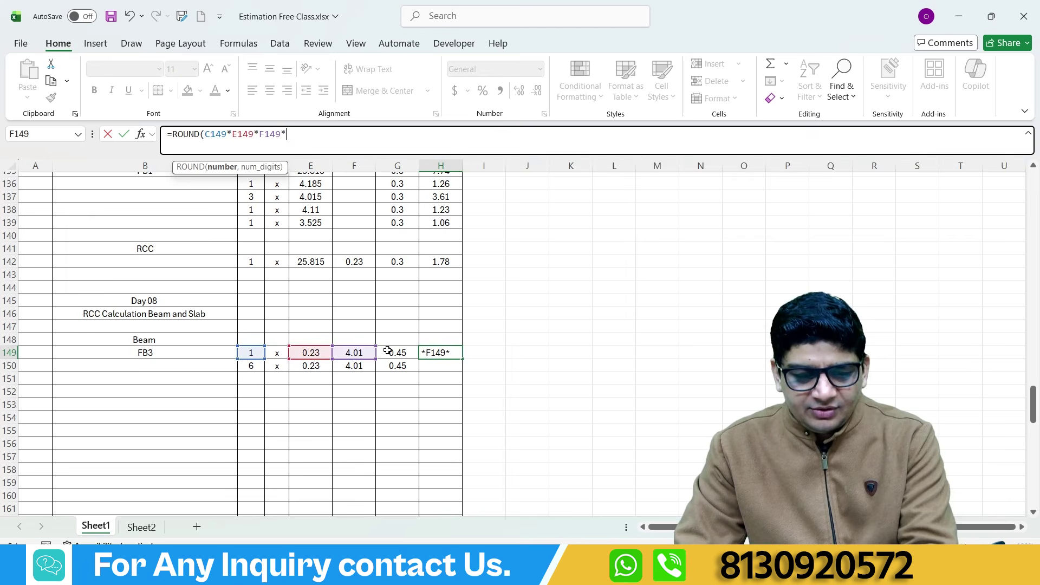
left_click(400, 353)
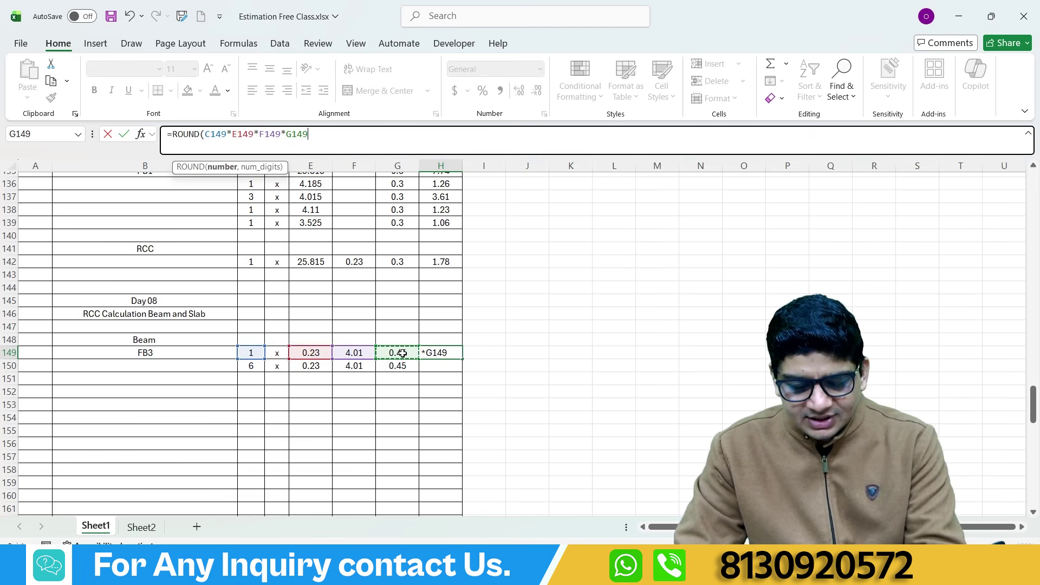
type(",2")
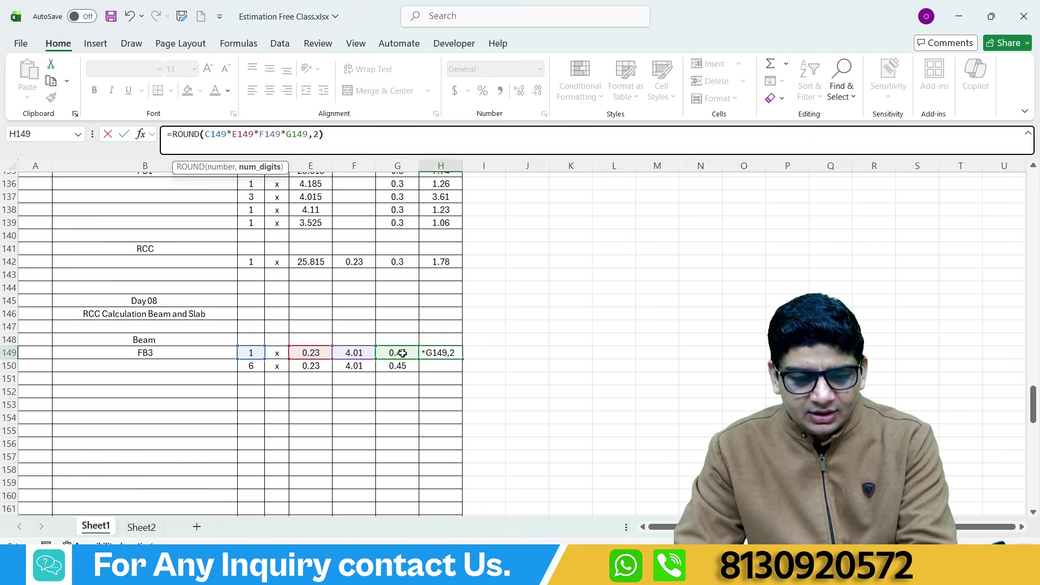
type(")")
key("Return")
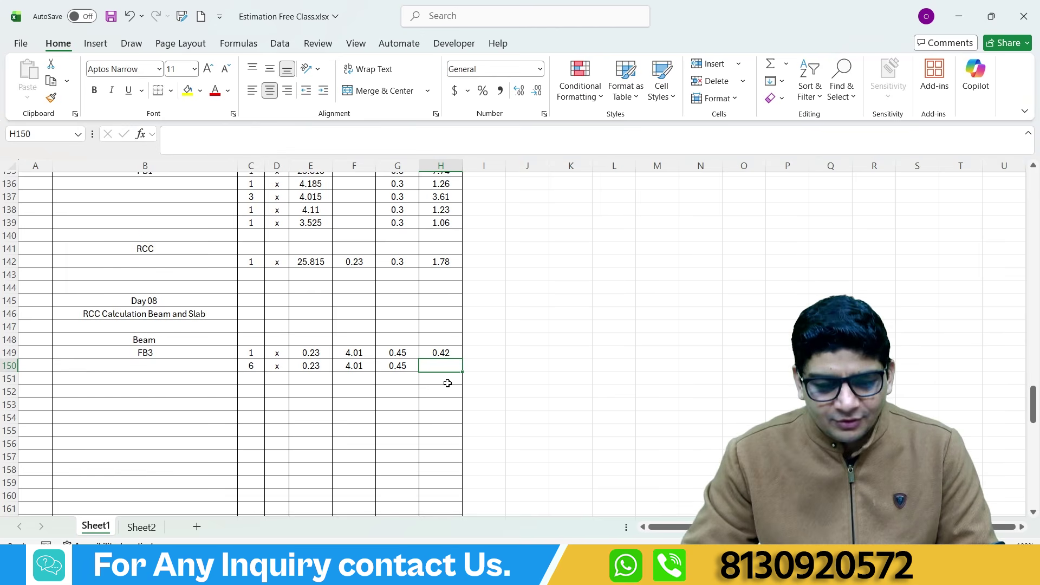
left_click(447, 357)
left_click_drag(458, 358, 462, 357)
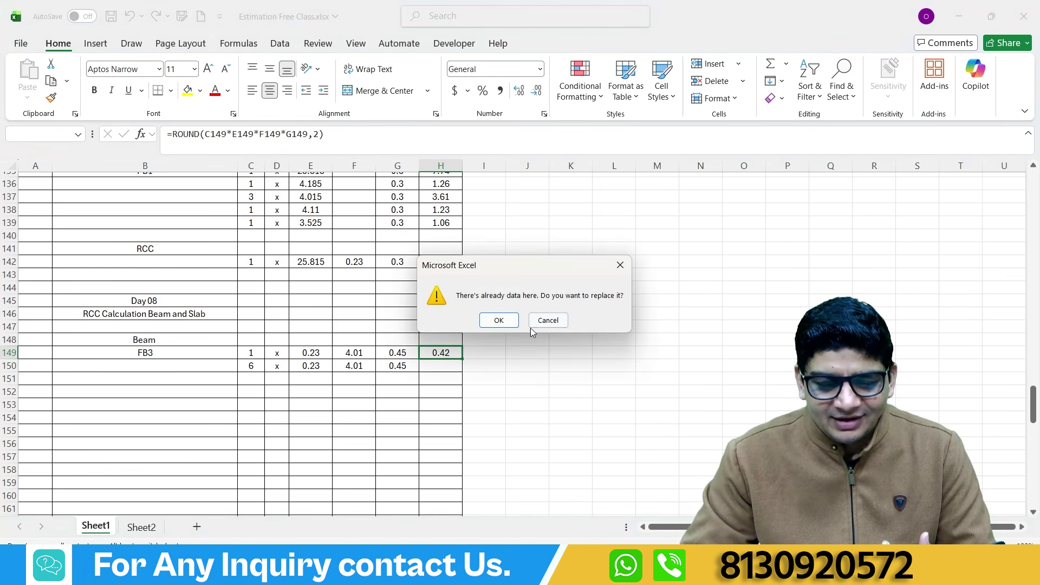
left_click(620, 265)
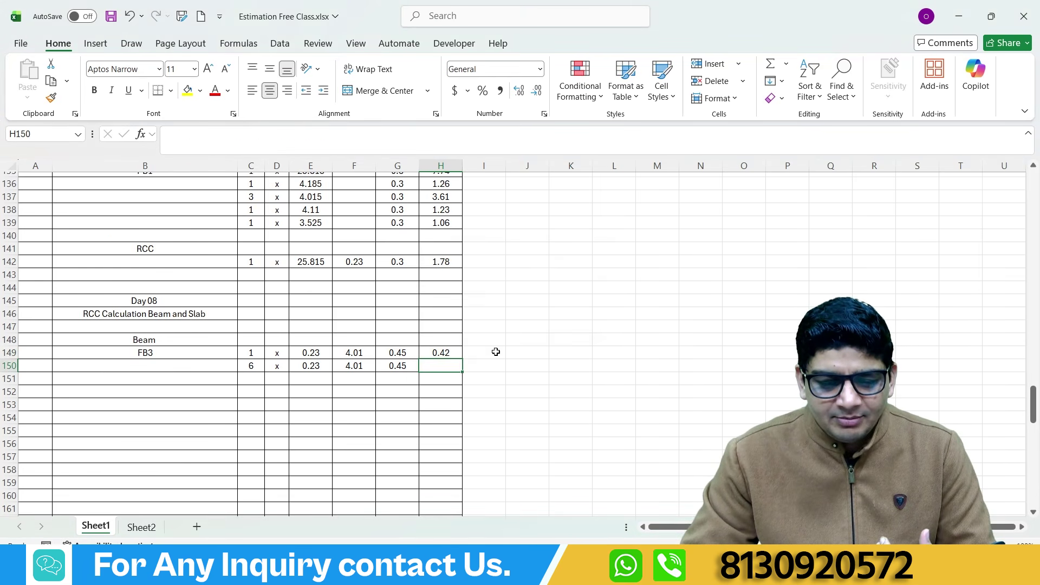
- Fill the volume formula from H149 down to H150 and check both result cells
left_click(449, 352)
left_click_drag(460, 359, 461, 371)
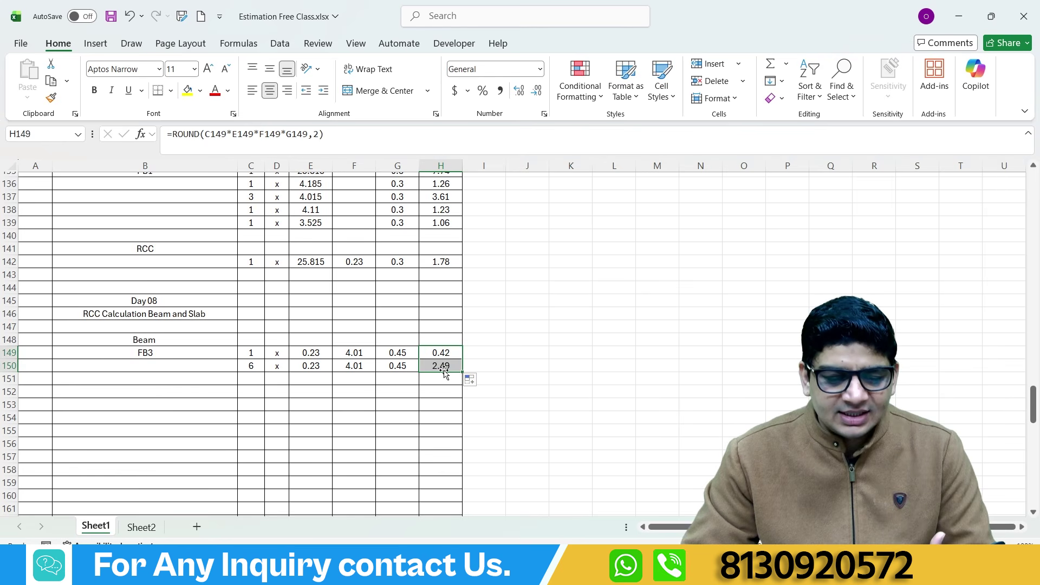
left_click(450, 365)
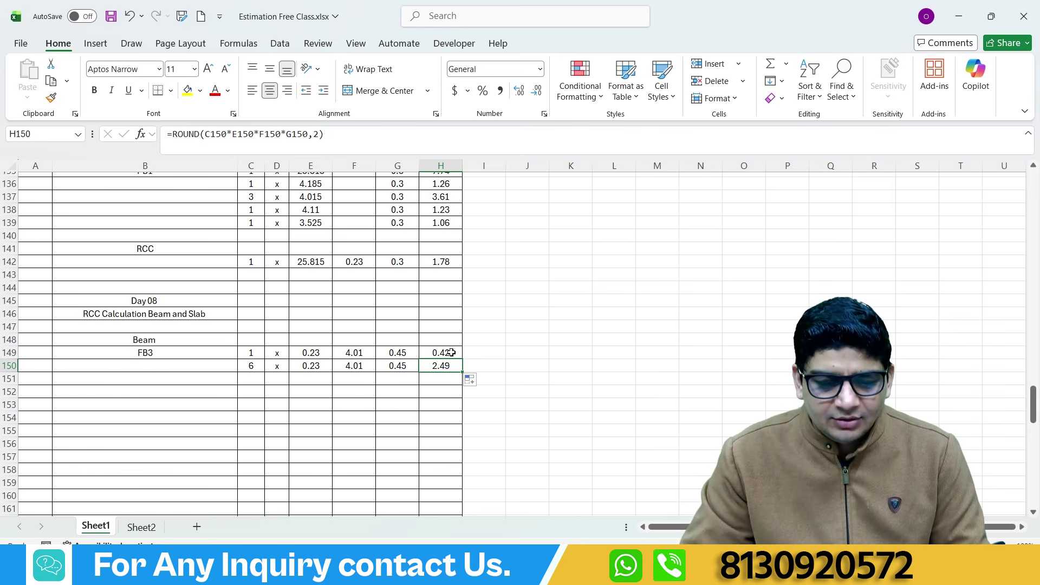
left_click(452, 352)
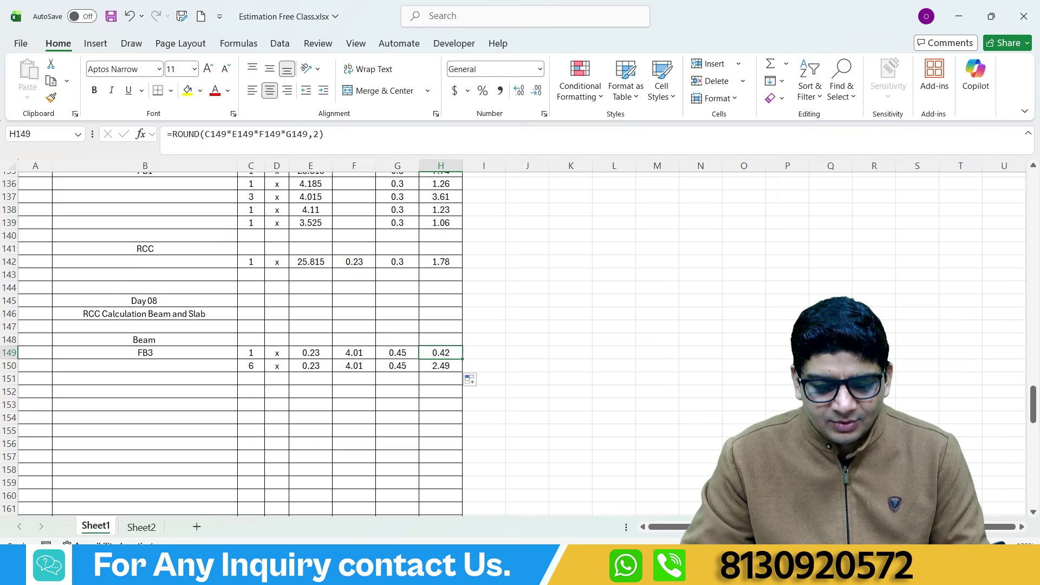
- Switch to the dimensioned plan PDF, underline the fifth panel's 4.08 length, circle its lower FB4 label, and return to the Excel workbook
left_click(533, 501)
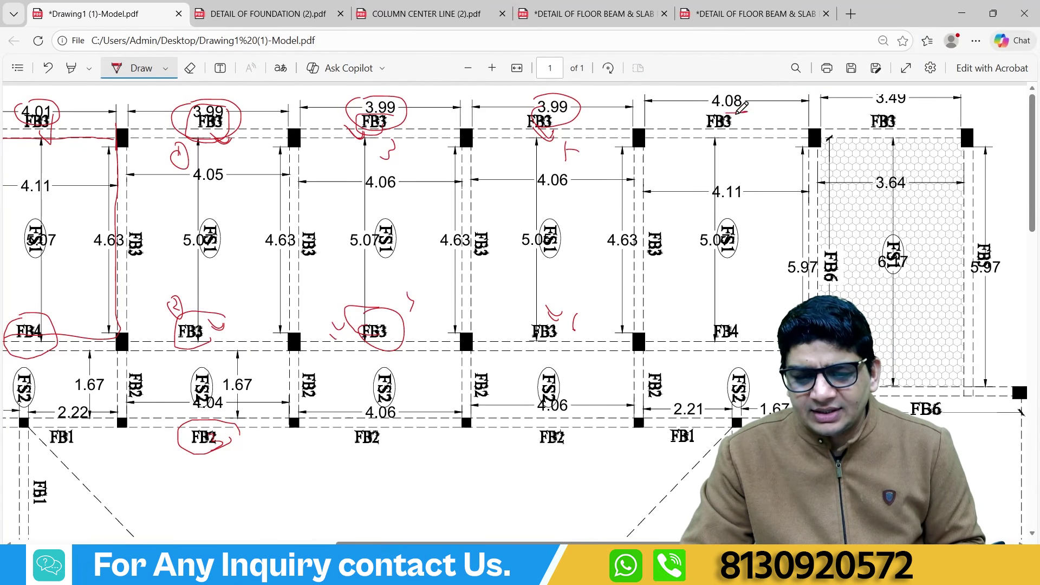
left_click_drag(740, 110, 700, 112)
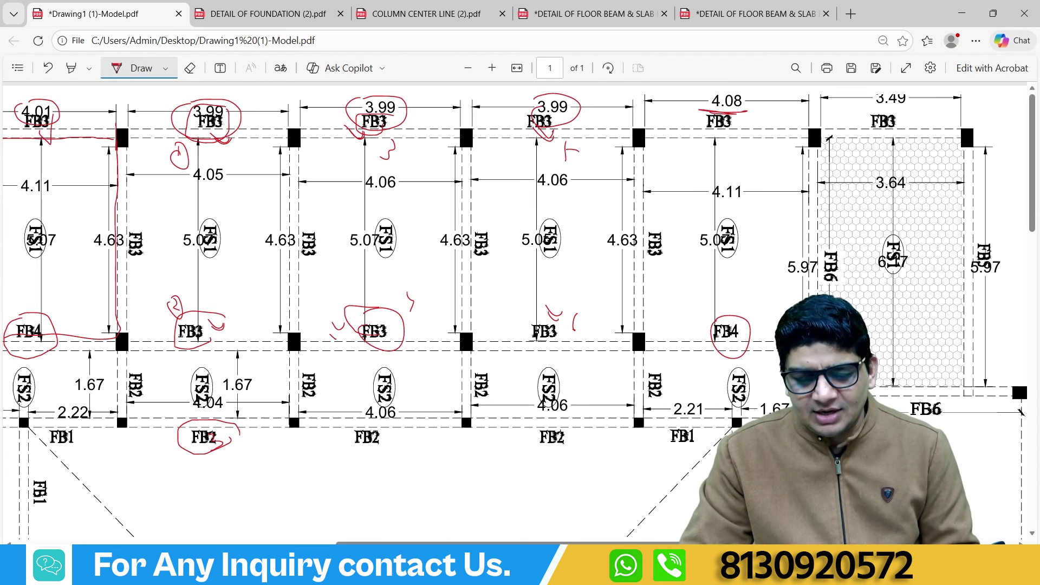
key("alt+Tab")
- Start the next FB3 row with quantity 1 in C151, x in D151 and the width linked as =E150 in E151
left_click(162, 380)
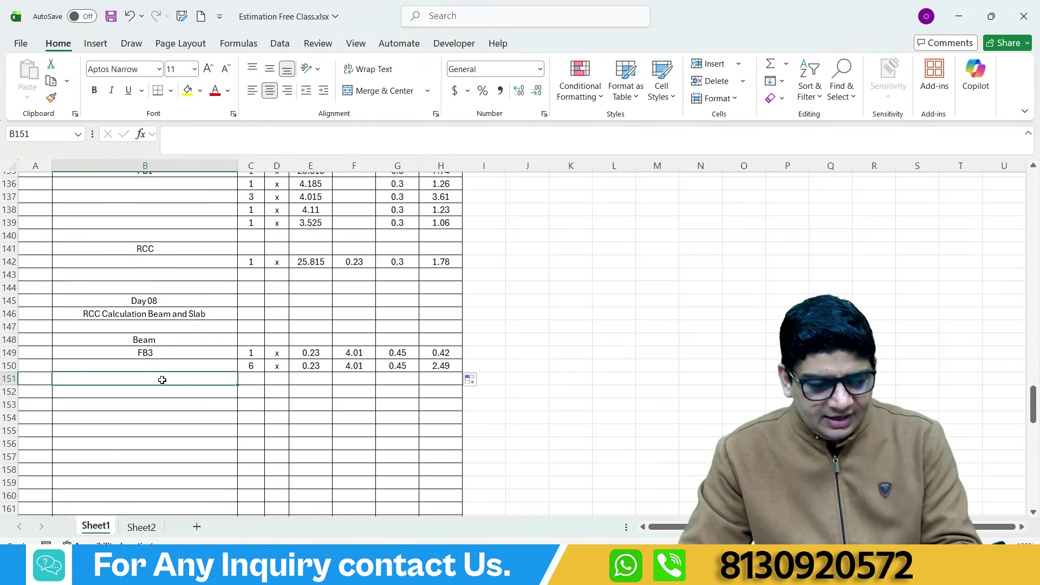
left_click(251, 379)
type("1")
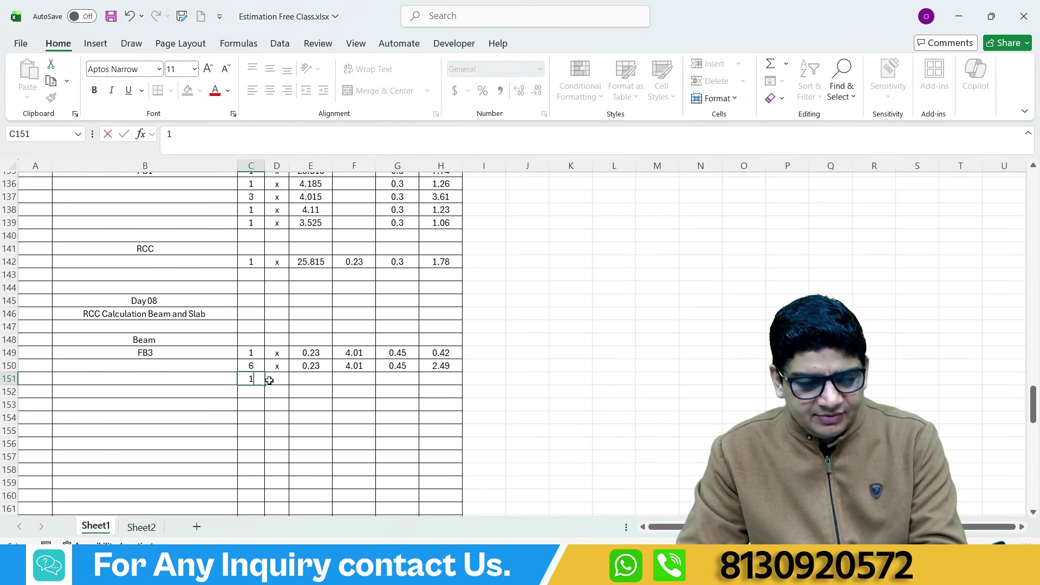
left_click(271, 380)
type("x")
double_click(315, 382)
type("=")
left_click(321, 366)
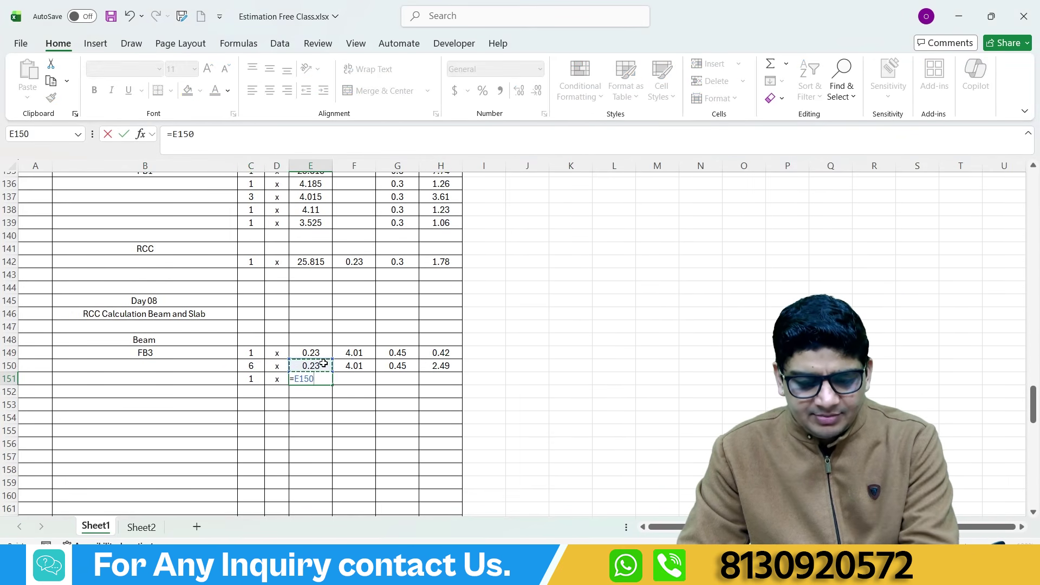
key("Return")
- Recheck the fifth panel's beam length on the plan PDF and enter 4.08 in F151 of the Excel sheet
left_click(353, 381)
type("=")
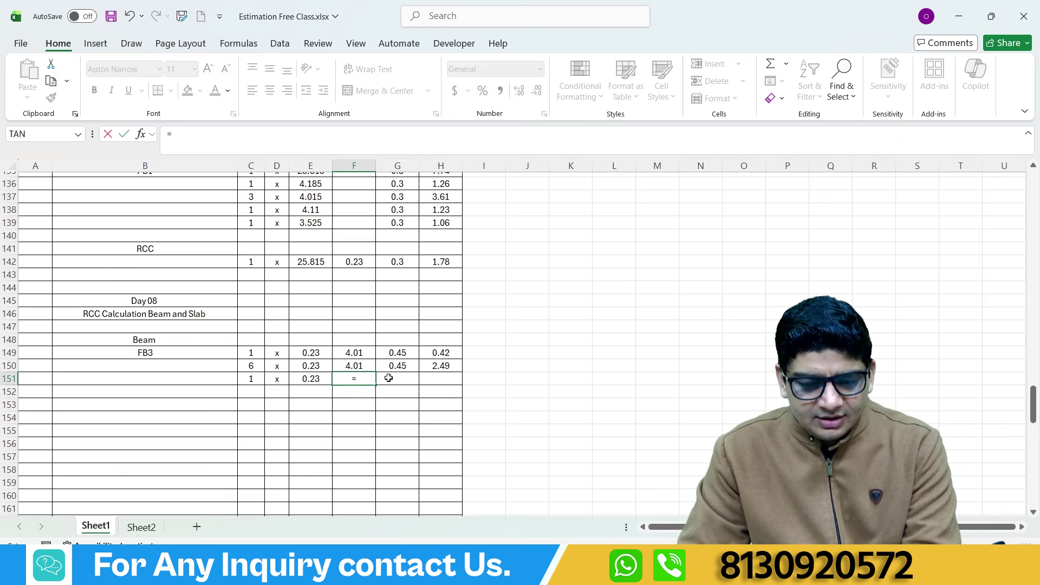
key("Escape")
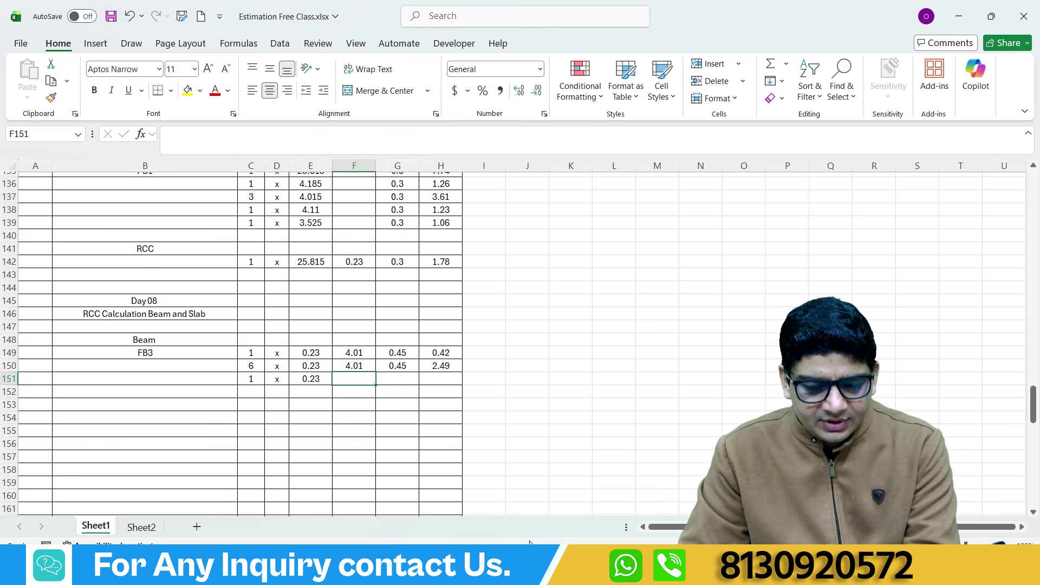
key("alt+Tab")
key("alt+Tab")
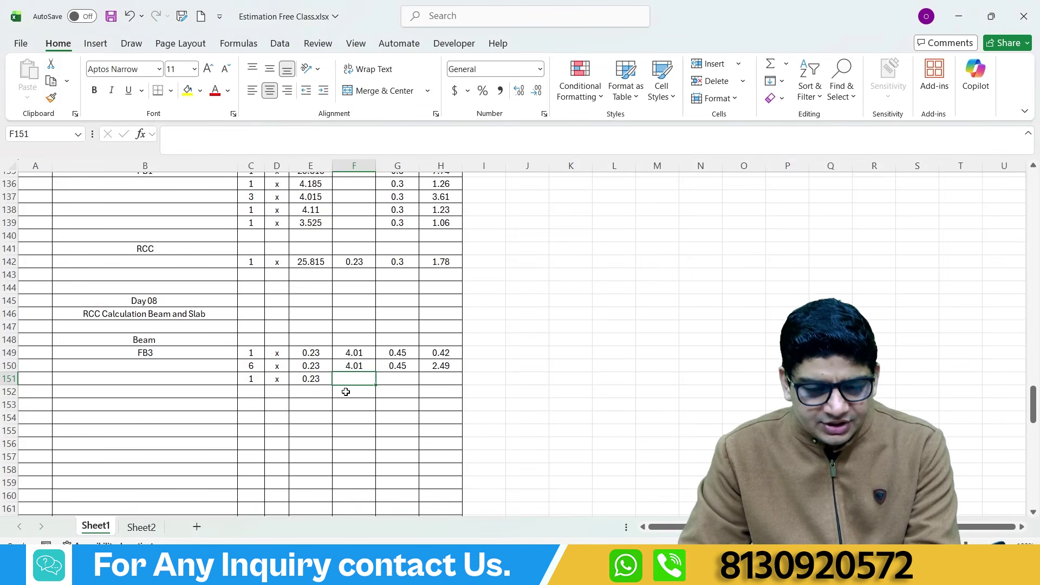
type("4.0")
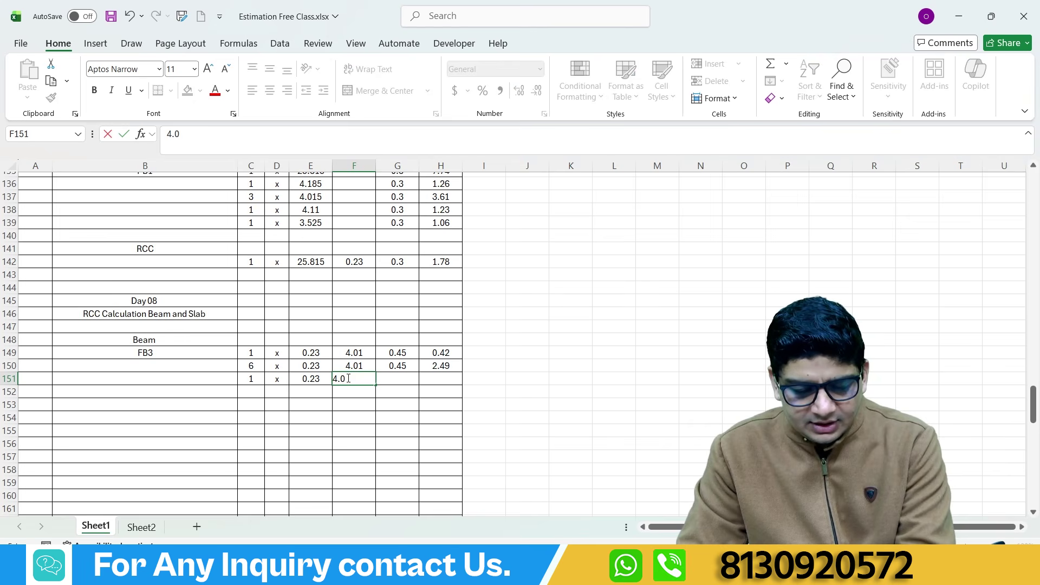
type("8")
key("Tab")
- Link the depth in G151 to G150 and fill the volume formula from H150 down to H151
type("=")
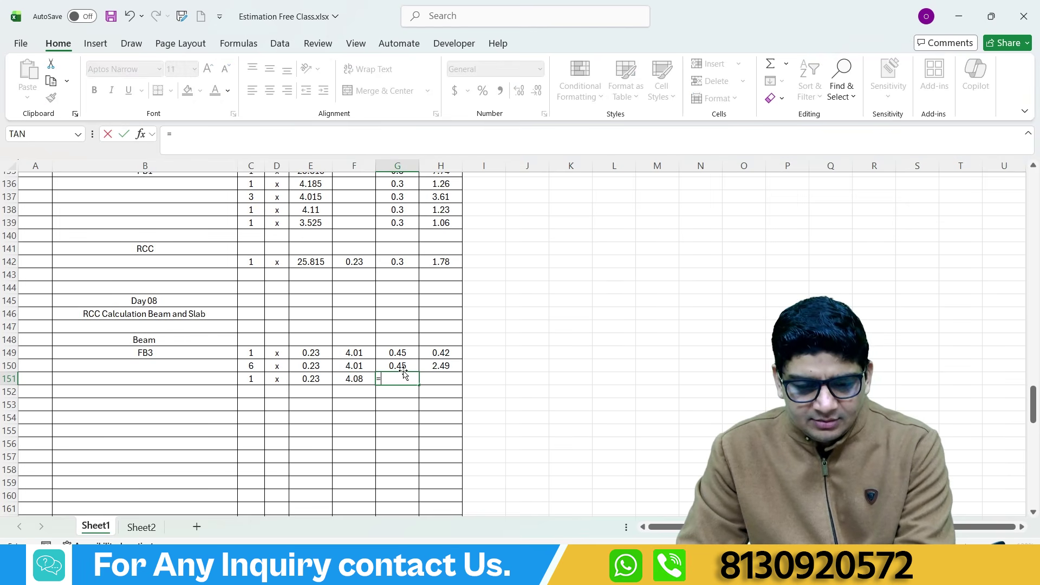
left_click(401, 366)
key("Return")
left_click(431, 378)
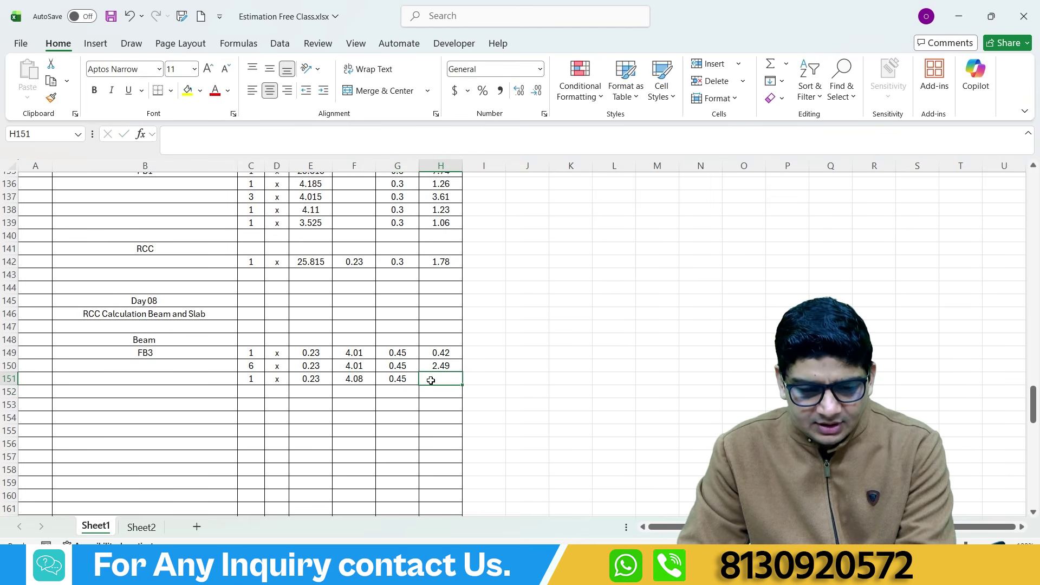
left_click(444, 367)
left_click_drag(462, 371, 458, 388)
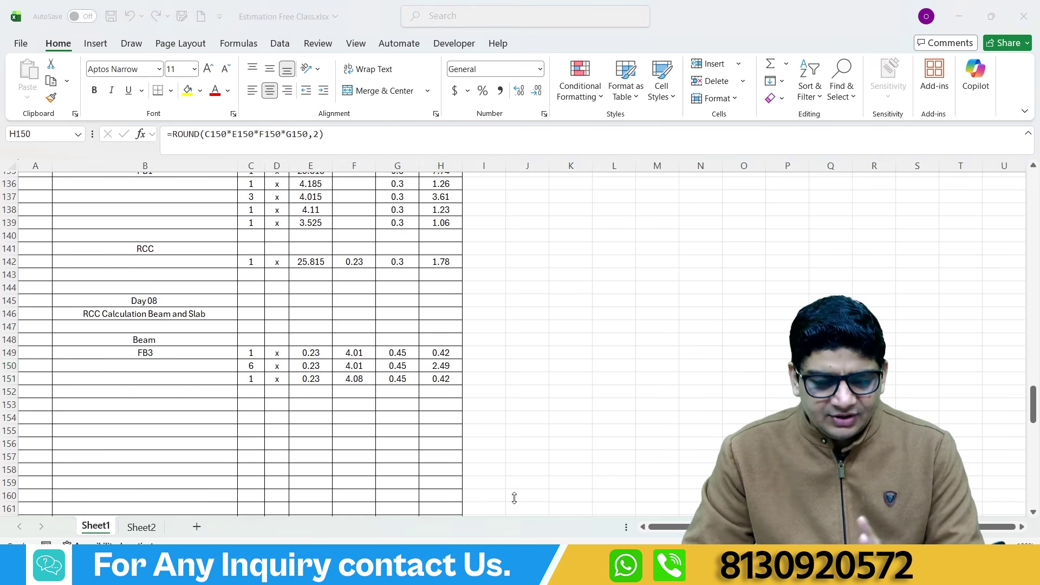
- Look over the first panels on the plan PDF, return to the Excel workbook and enter the beam label FB4 in B152
key("alt+Tab")
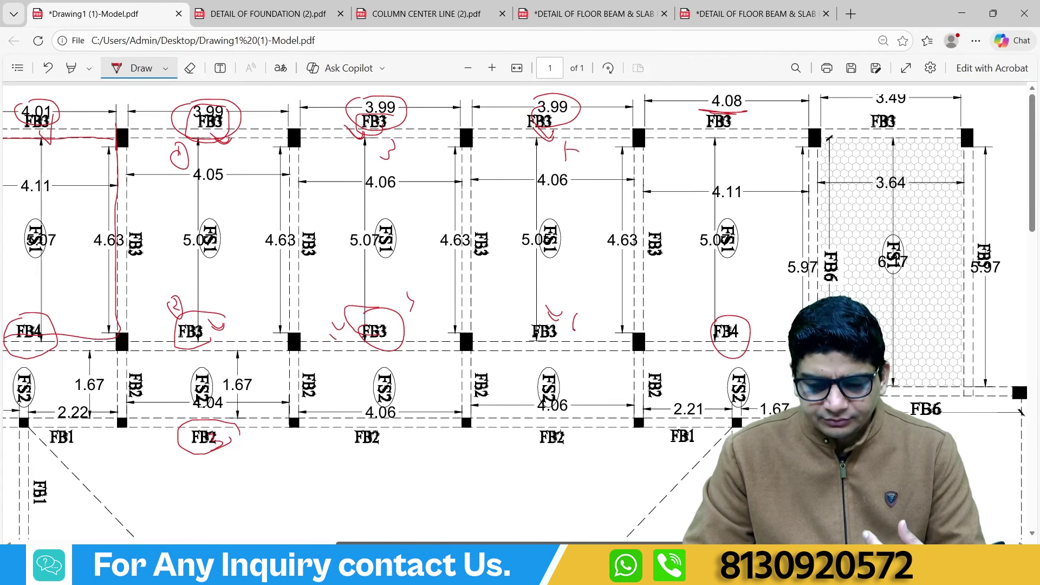
scroll(680, 507, "left", 5)
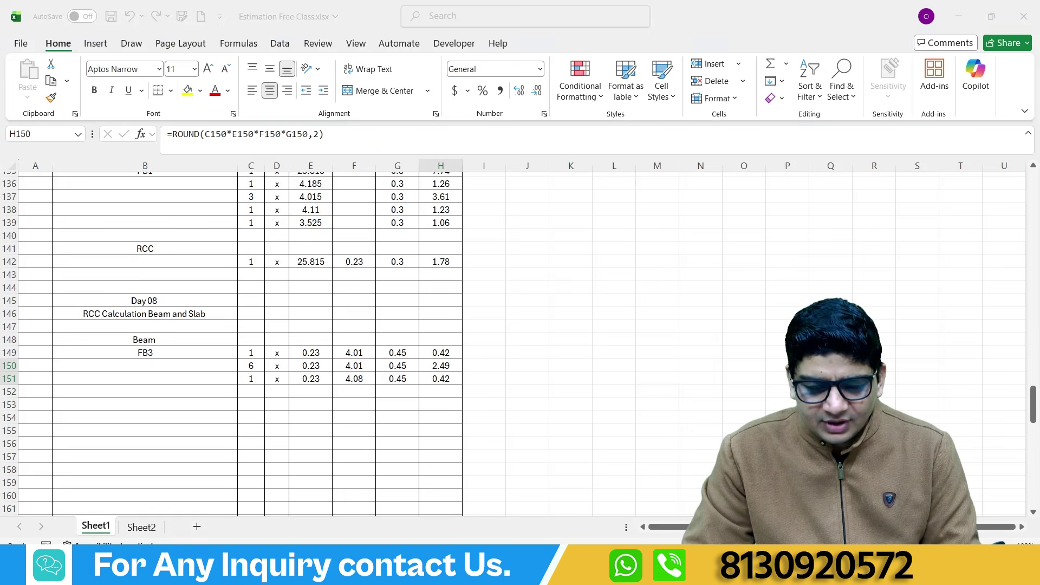
left_click(669, 573)
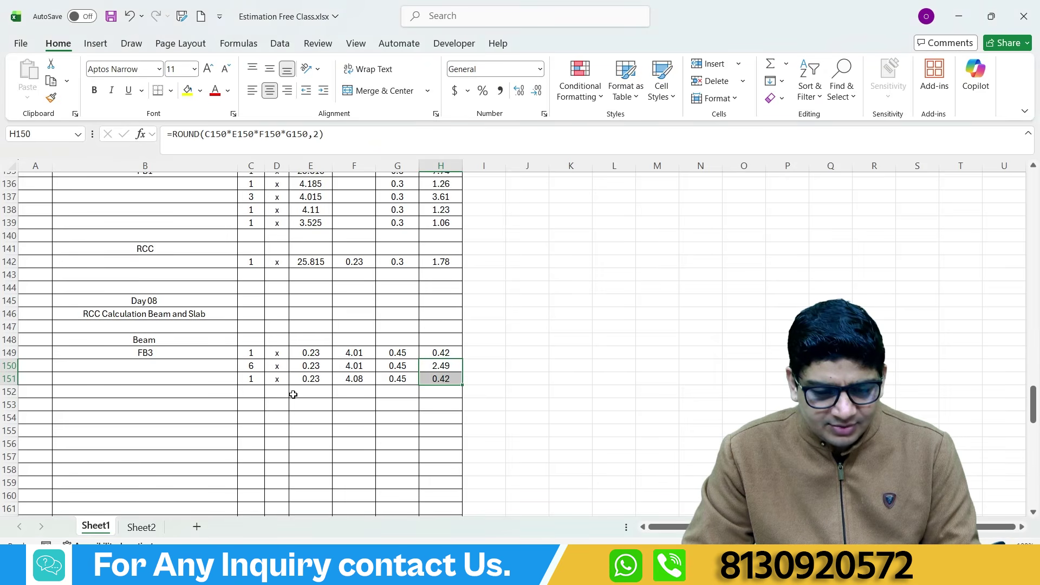
left_click(202, 388)
type("F")
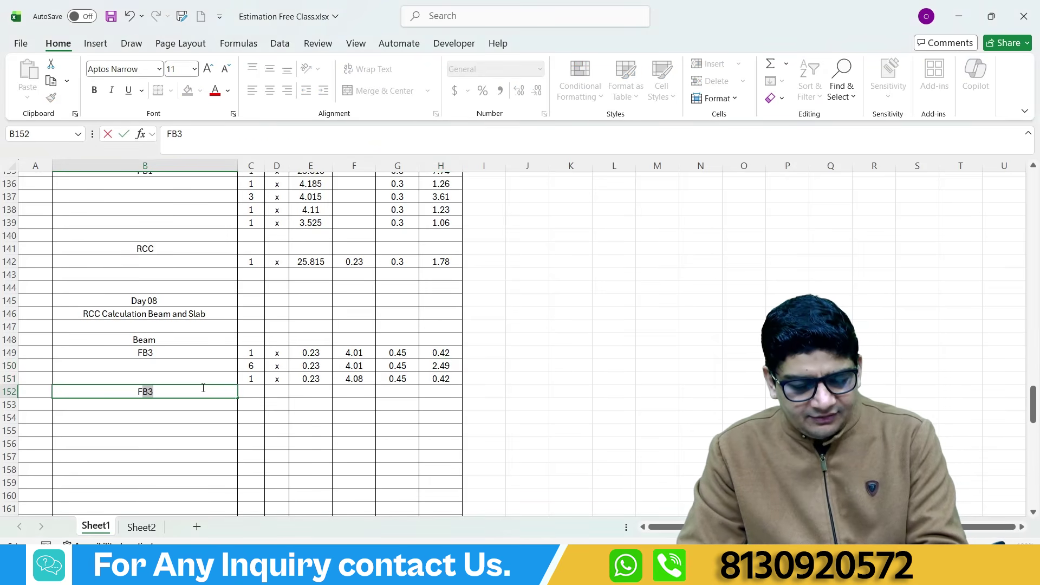
type("B4")
left_click(238, 415)
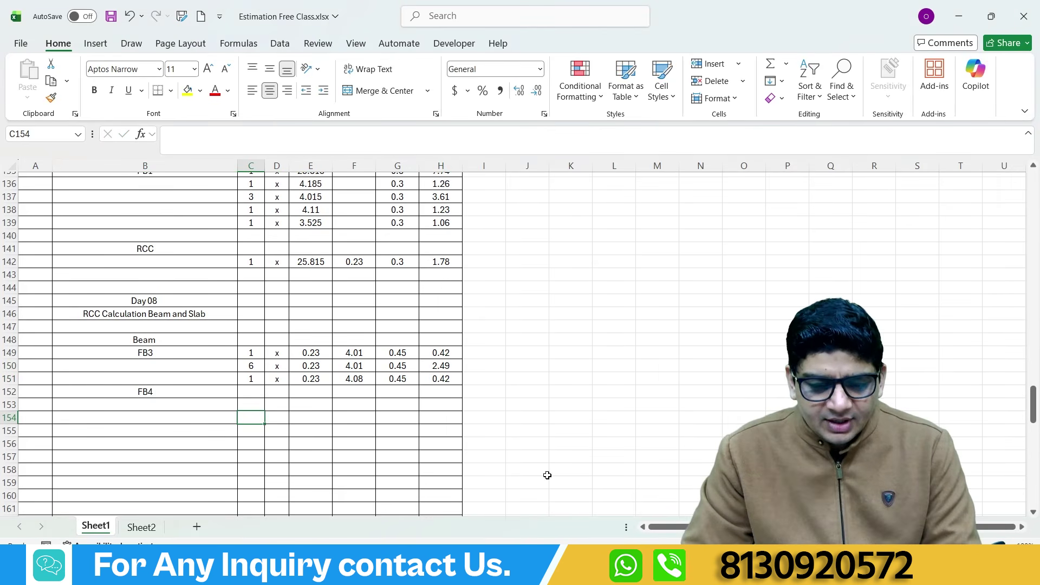
- Open the floor beam schedule PDF, circle FB-4 and its 230X450 size in red, and return to the Excel workbook
key("alt+Tab")
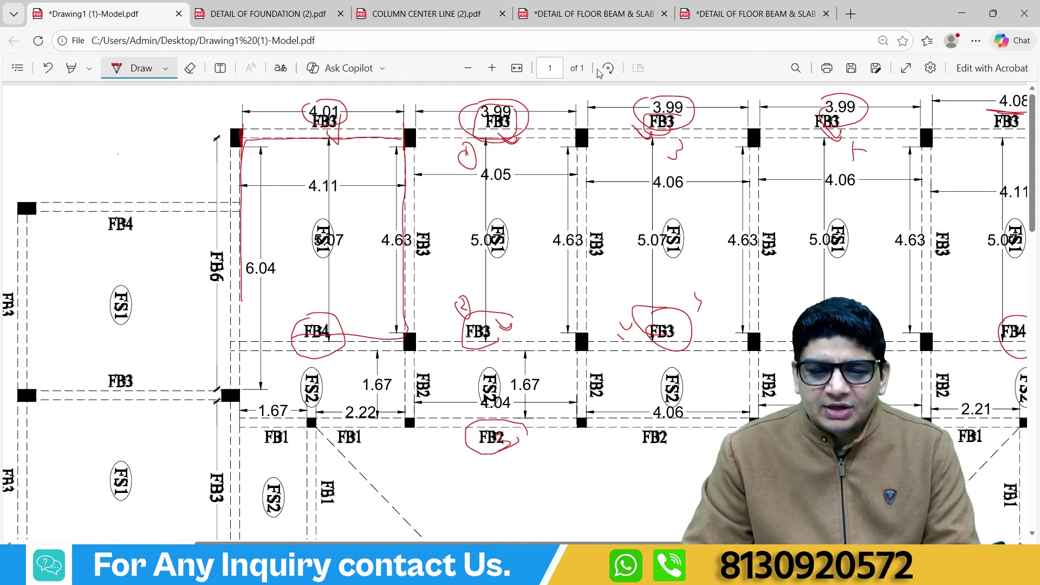
left_click(599, 8)
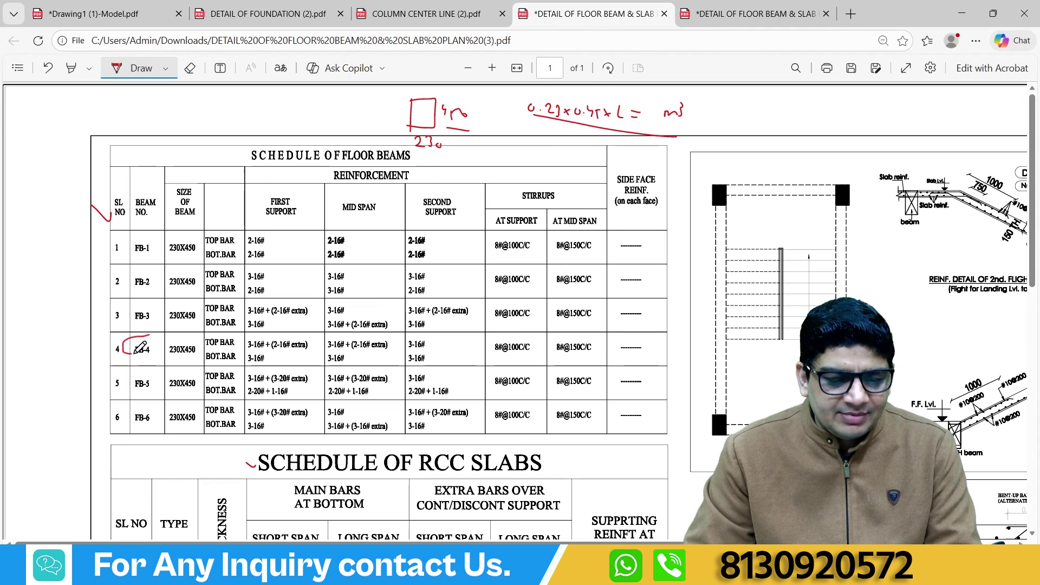
mouse_move(199, 339)
left_mouse_down()
mouse_move(167, 339)
mouse_move(169, 360)
mouse_move(201, 339)
left_mouse_up()
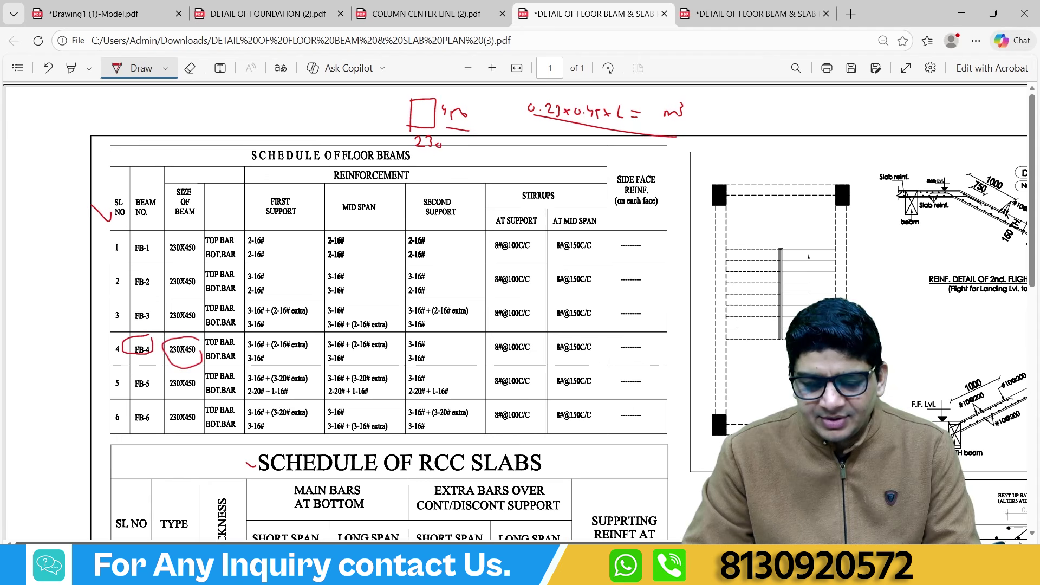
key("alt+Tab")
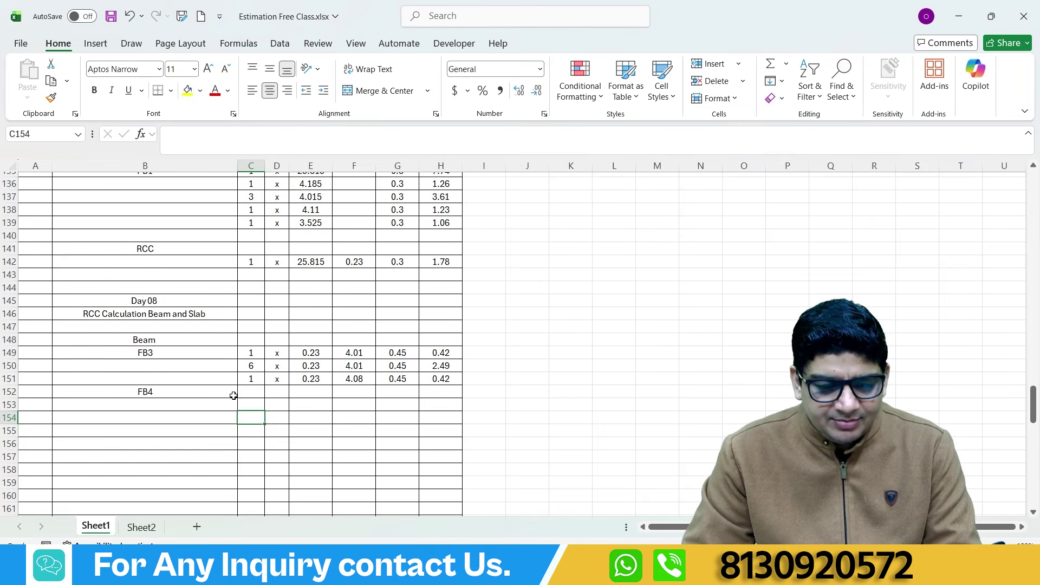
- Enter the FB4 beam count 1 in C152 and x in D152, and link the width in E152 to E151
left_click(252, 394)
type("1")
left_click(276, 395)
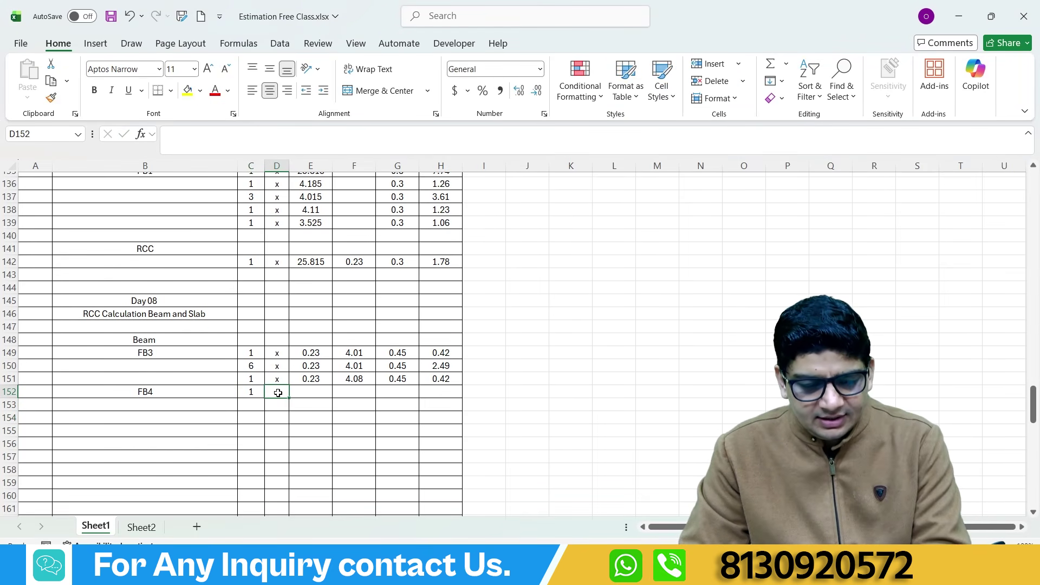
type("x")
left_click(314, 393)
type("=")
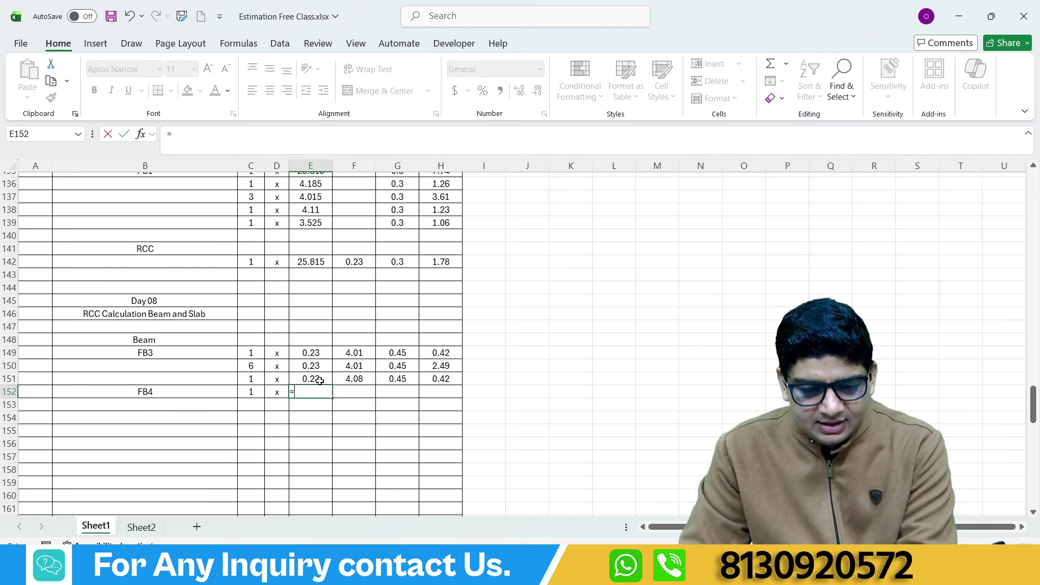
left_click(313, 378)
key("Return")
- Link the FB4 depth in G152 to the depth above it in G151
left_click(381, 391)
type("=")
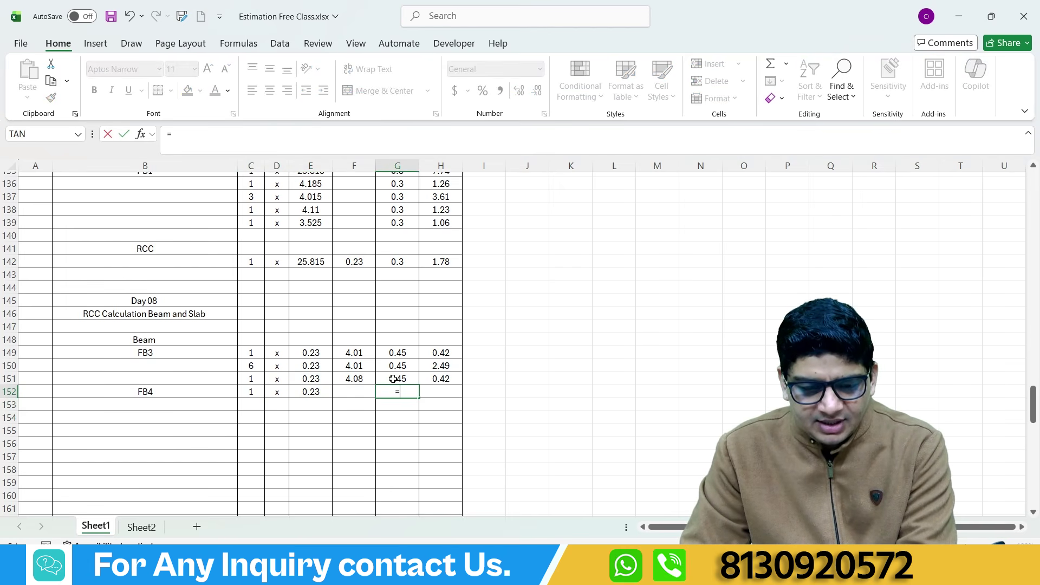
left_click(394, 378)
key("Return")
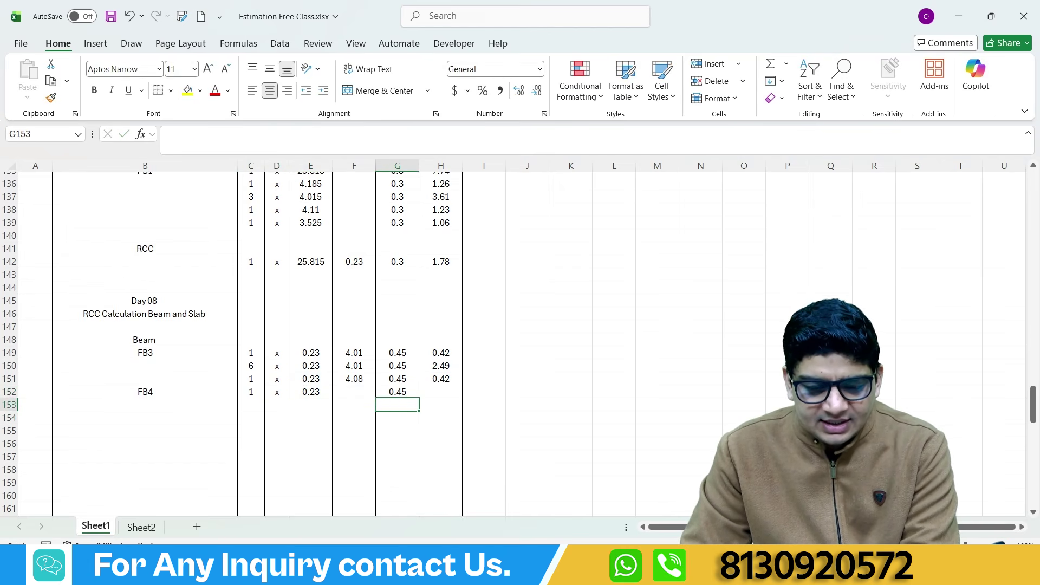
- Check the FB4 beam in the first panel of the plan PDF and enter its length 4.01 in F152 of the Excel sheet
key("alt+Tab")
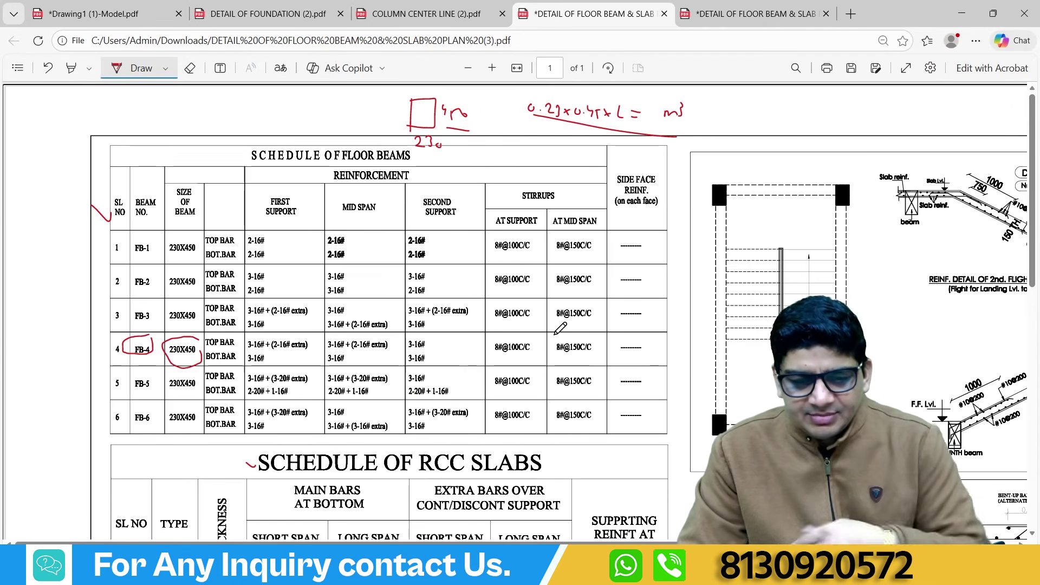
left_click(135, 9)
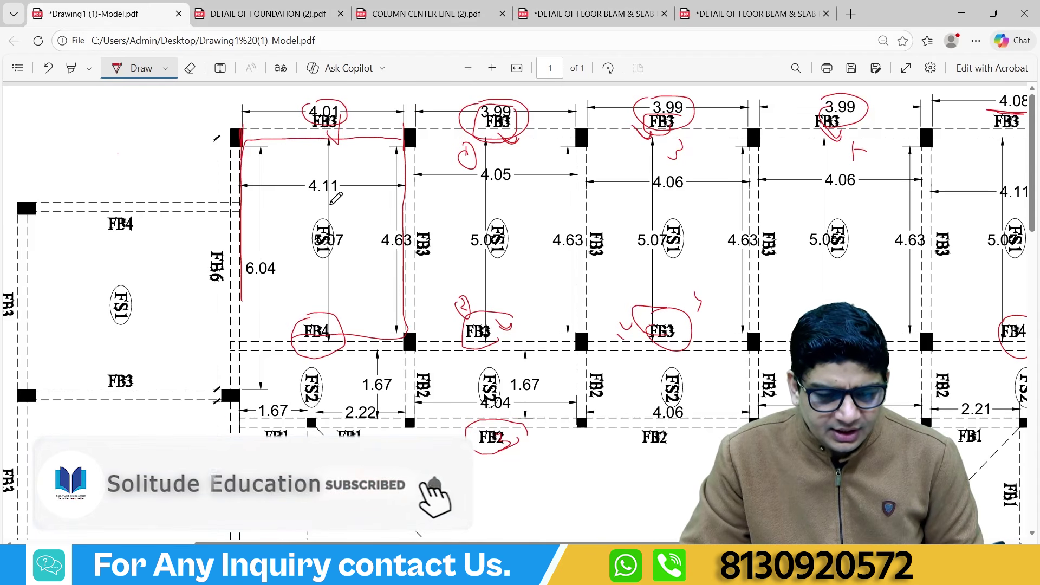
mouse_move(672, 576)
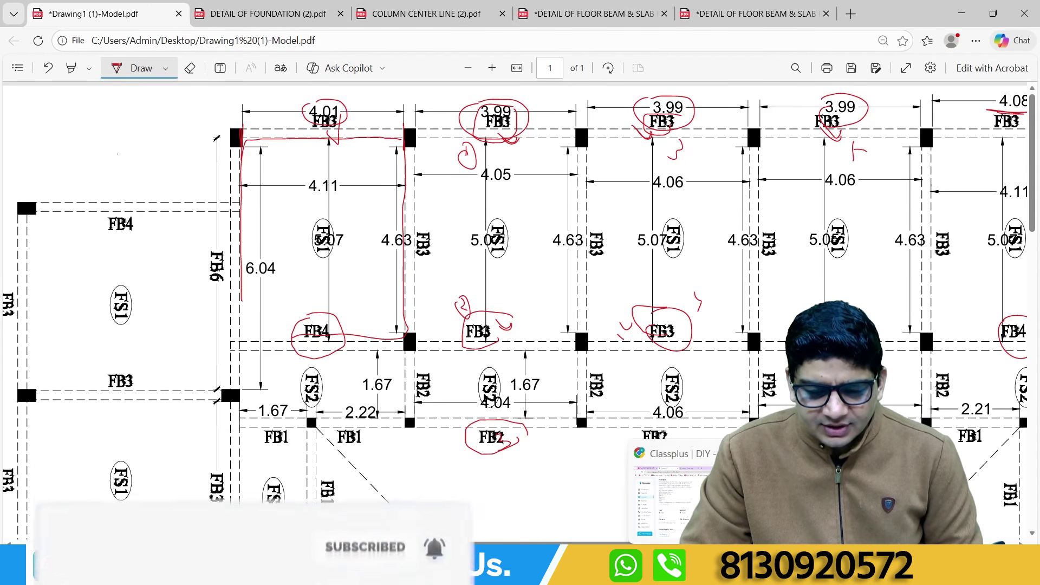
key("alt+Tab")
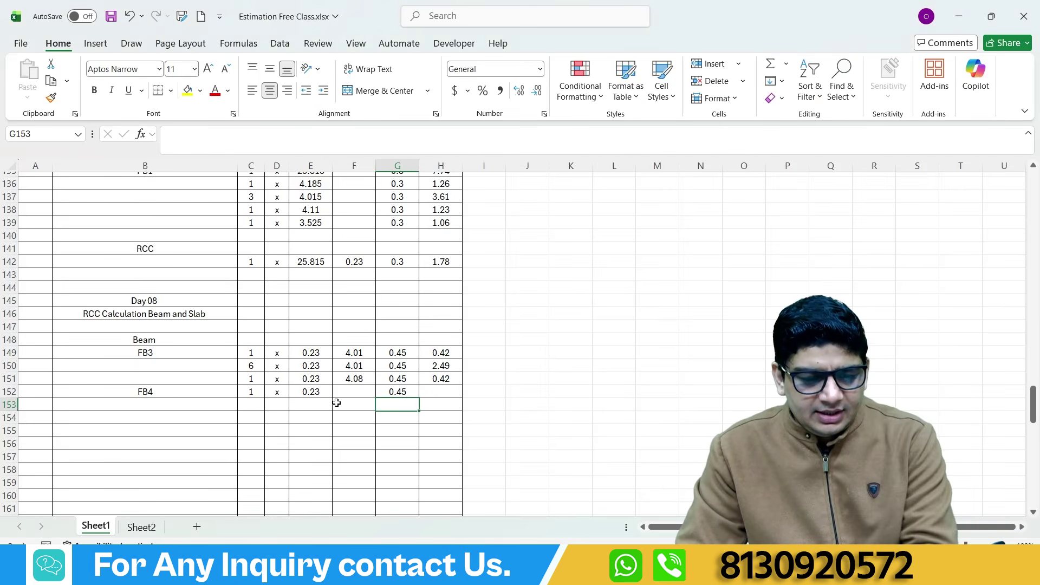
left_click(336, 392)
type("4.")
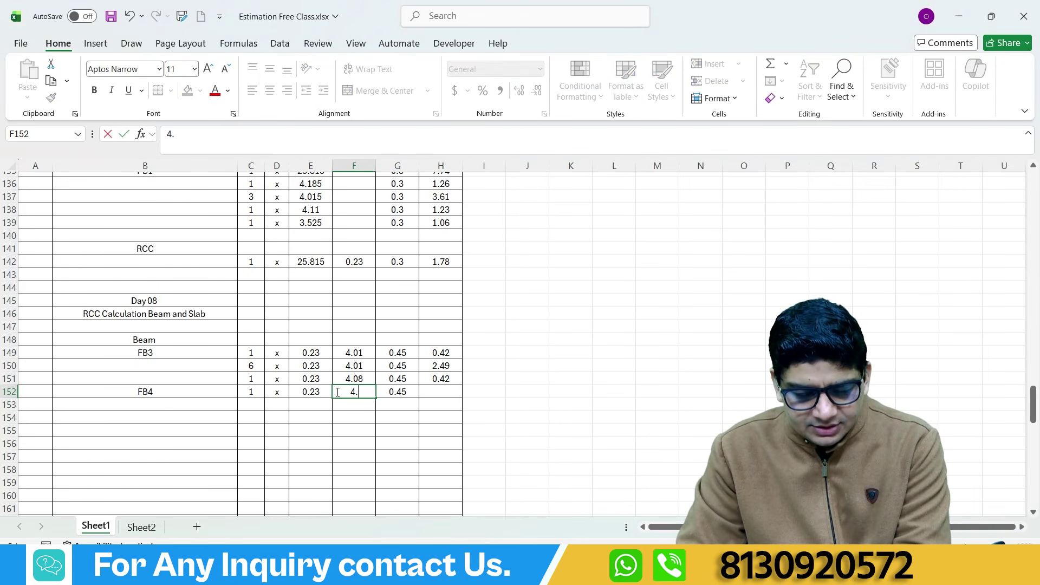
type("01")
left_click(353, 417)
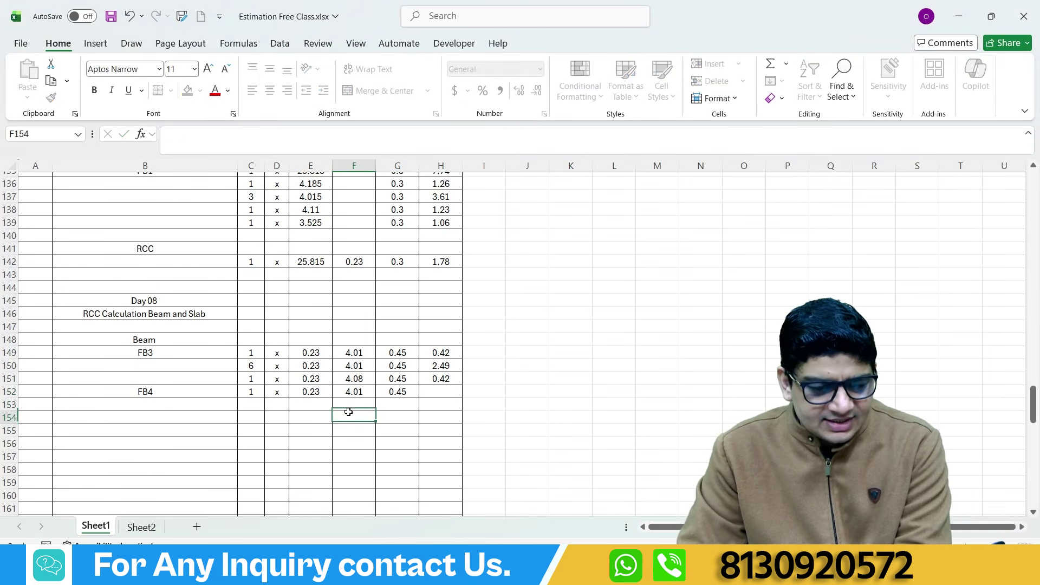
- Enter the beam label FB1 in B153
left_click(203, 406)
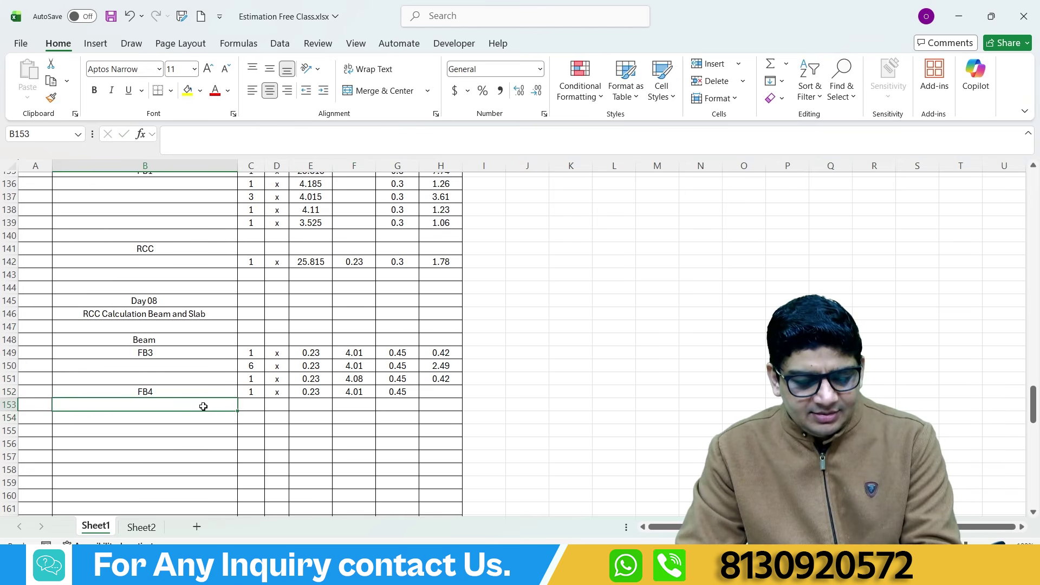
type("FB1")
key("Return")
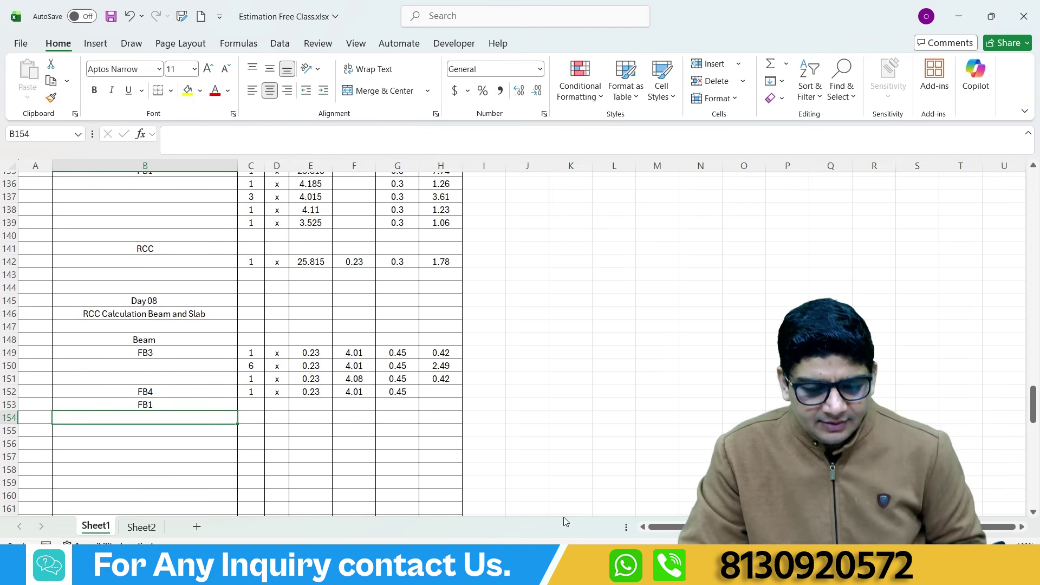
- Circle the 1.67 length above the first FB1 beam in red on the plan PDF and return to the Excel workbook
key("alt+Tab")
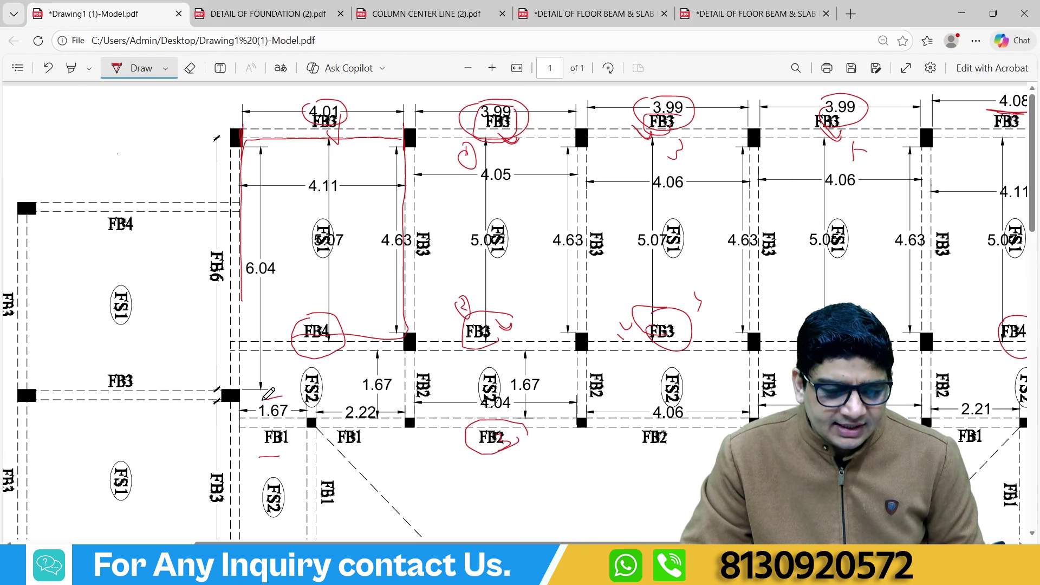
mouse_move(257, 411)
left_mouse_down()
mouse_move(292, 420)
mouse_move(267, 402)
left_mouse_up()
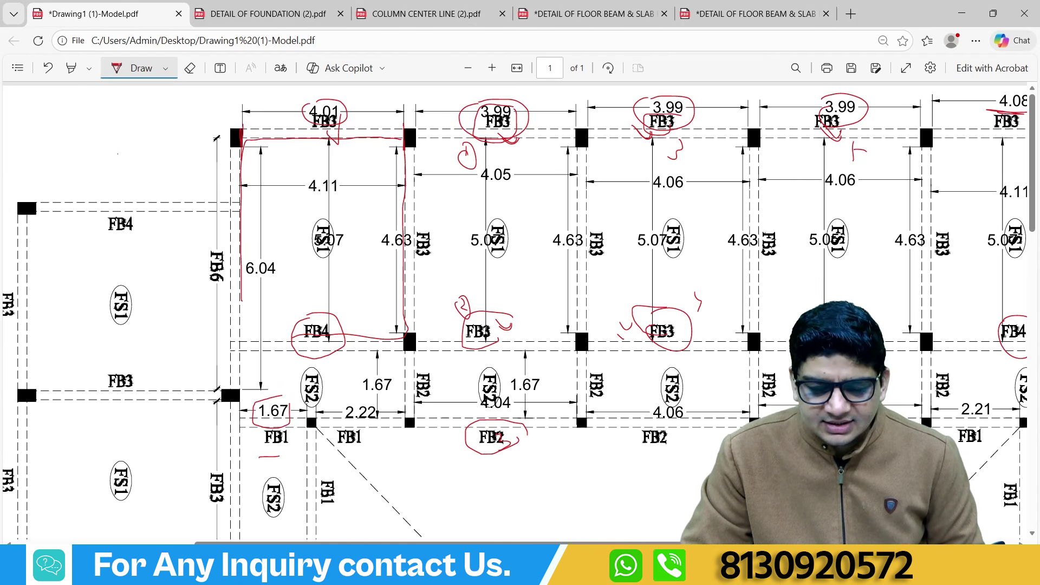
key("alt+Tab")
- Enter the FB1 count 1 in C153 and x in D153, and link the width in E153 to E152
left_click(259, 403)
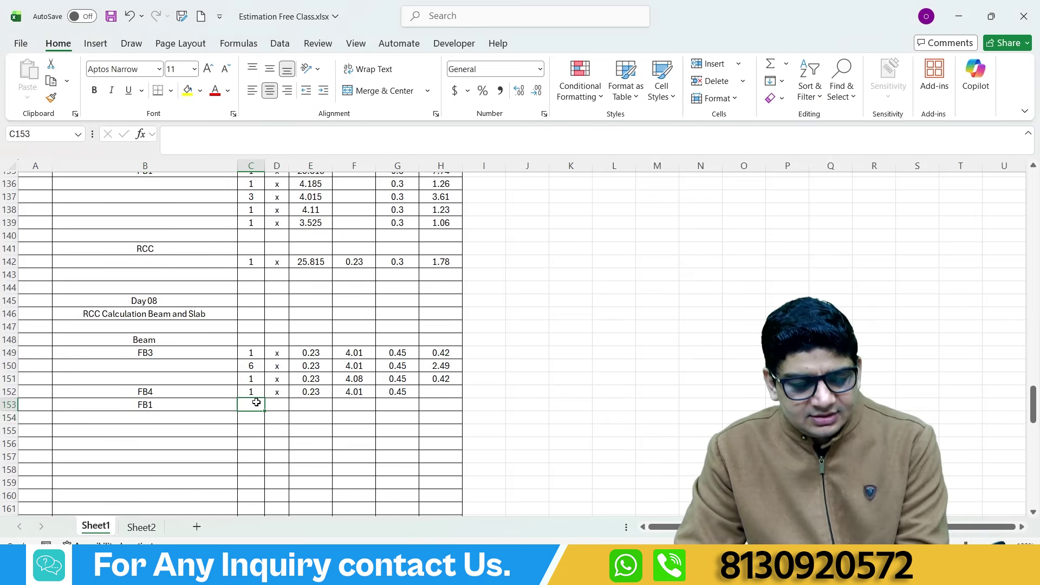
type("1")
key("Tab")
type("x")
left_click(312, 403)
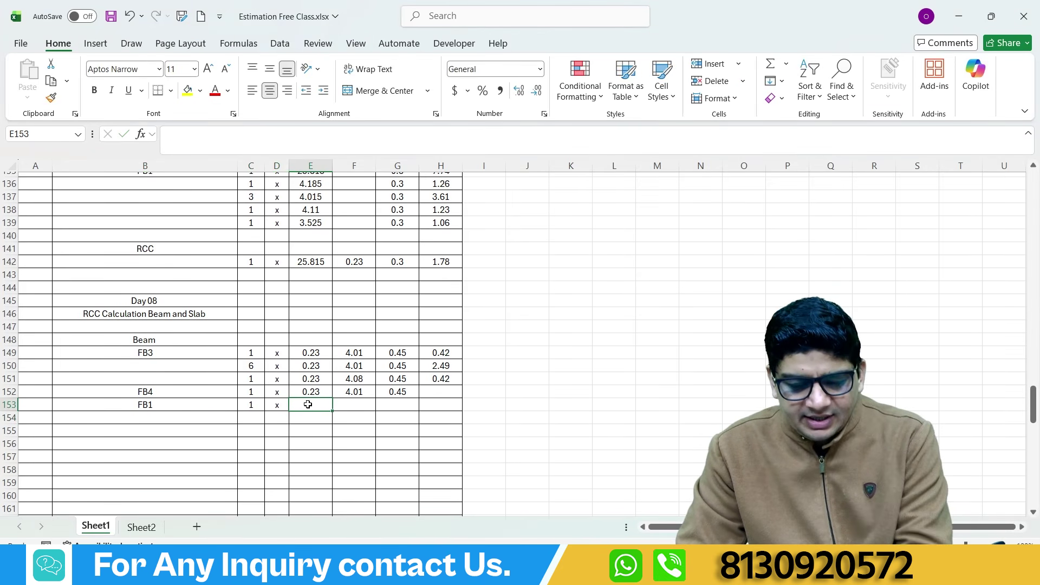
type("=")
left_click(311, 391)
key("Tab")
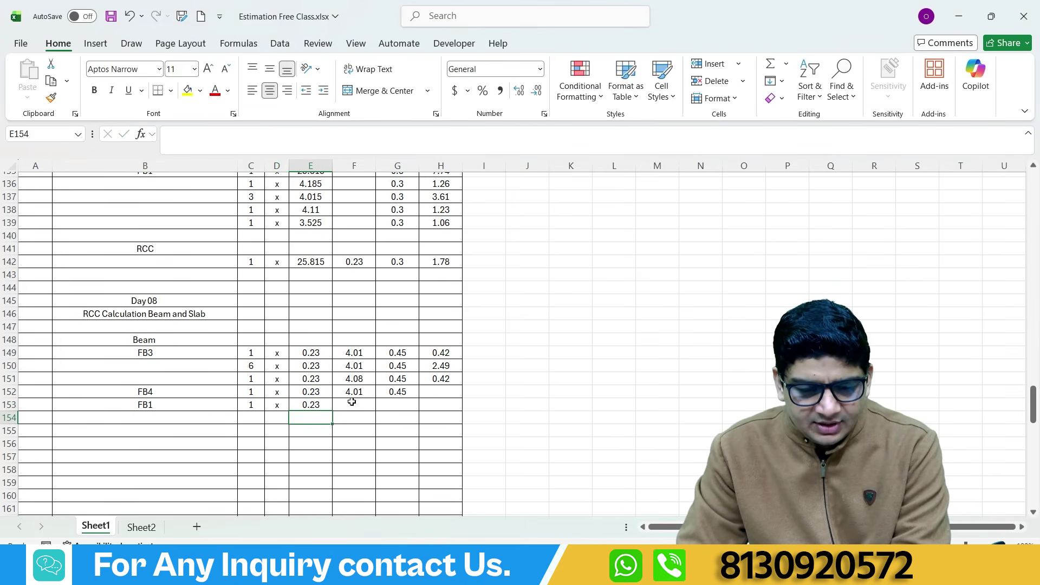
- Enter the FB1 length 1.67 in F153 and link the depth in G153 to G152
type("1.67")
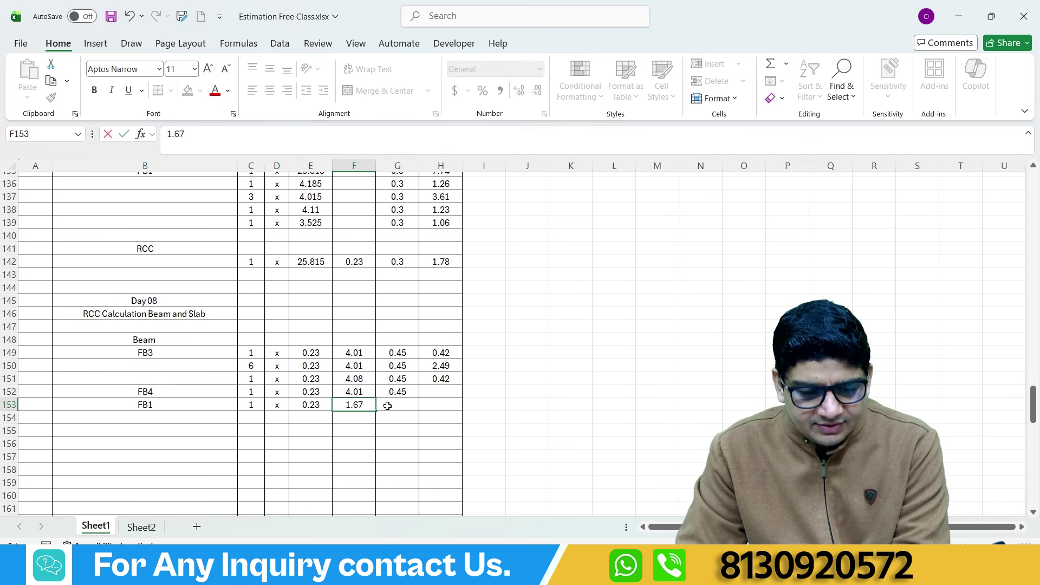
key("Tab")
type("=")
left_click(394, 391)
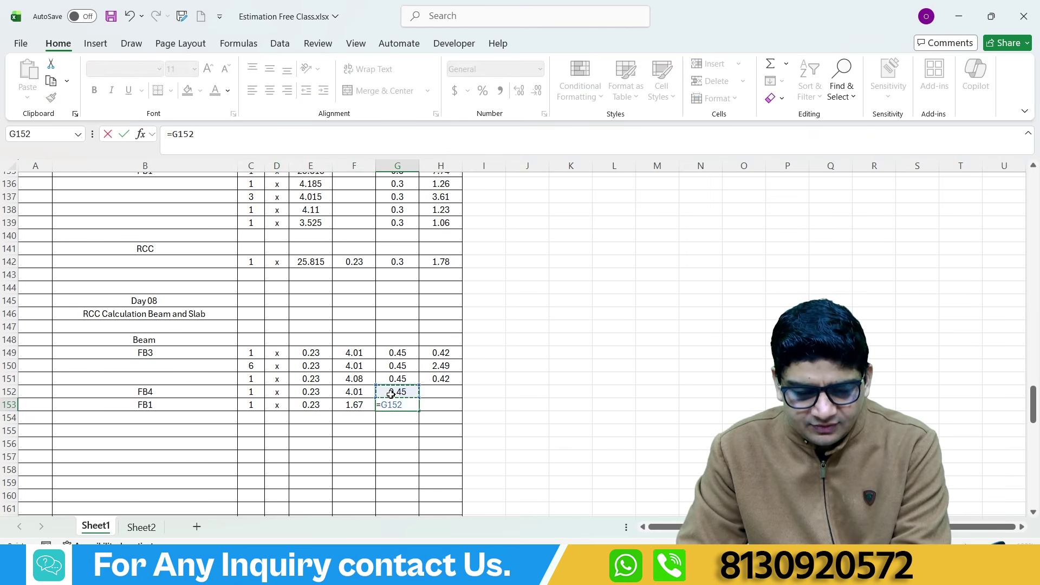
key("Return")
- Start the second FB1 row with 1 in C154 and x in D154, and link the width in E154 to E153
left_click(260, 420)
type("1")
key("Tab")
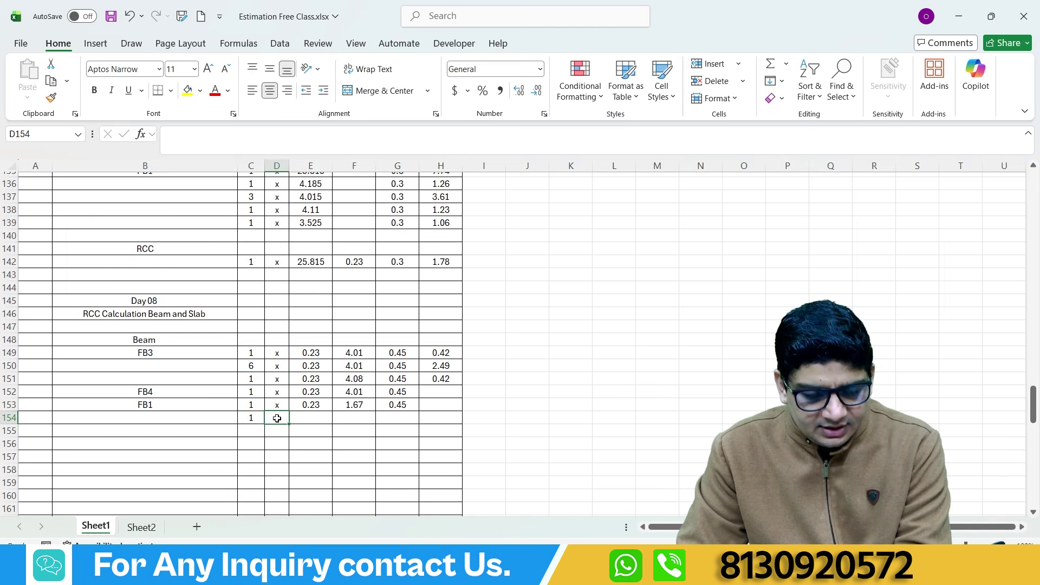
type("x")
key("Tab")
type("=")
left_click(306, 404)
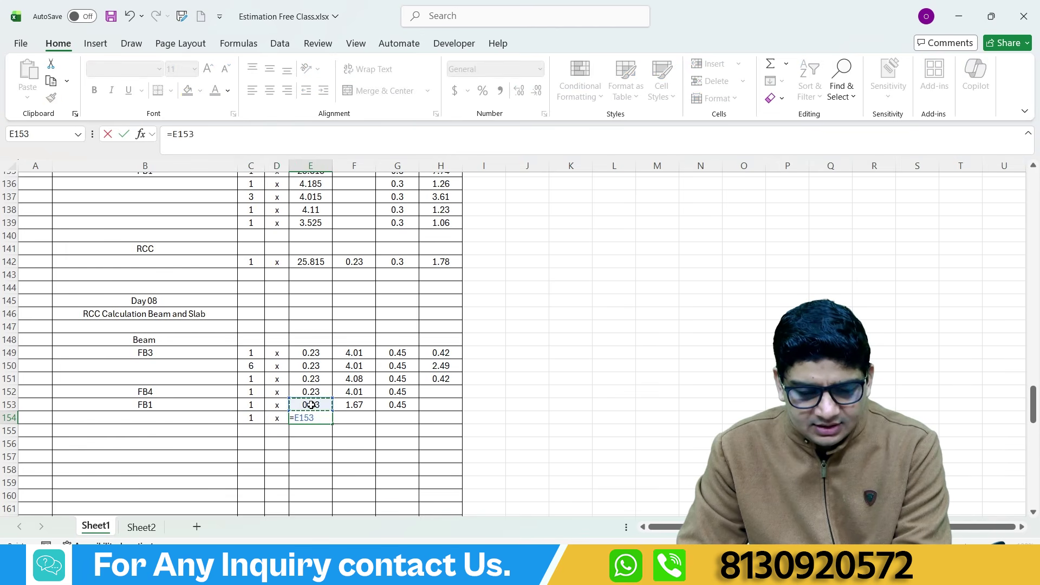
key("Return")
- Check the second FB1 beam on the plan PDF and enter its length 2.22 in F154 of the Excel sheet
left_click(353, 418)
key("alt+Tab")
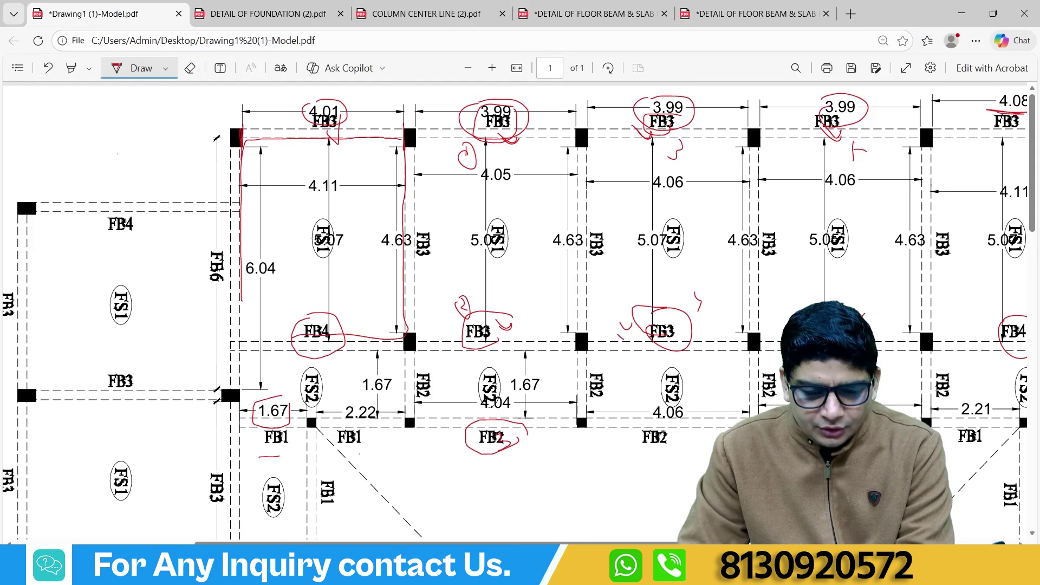
key("alt+Tab")
type("2.")
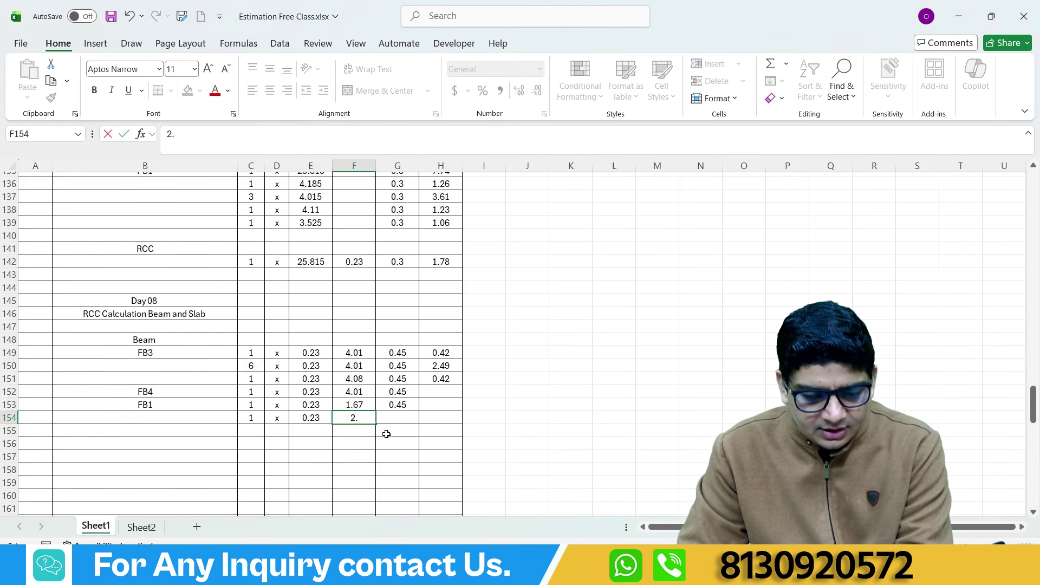
type("22")
- Link the depth in G154 to G153 and fill the volume formula from H151 down to H154
key("Tab")
type("=")
left_click(396, 405)
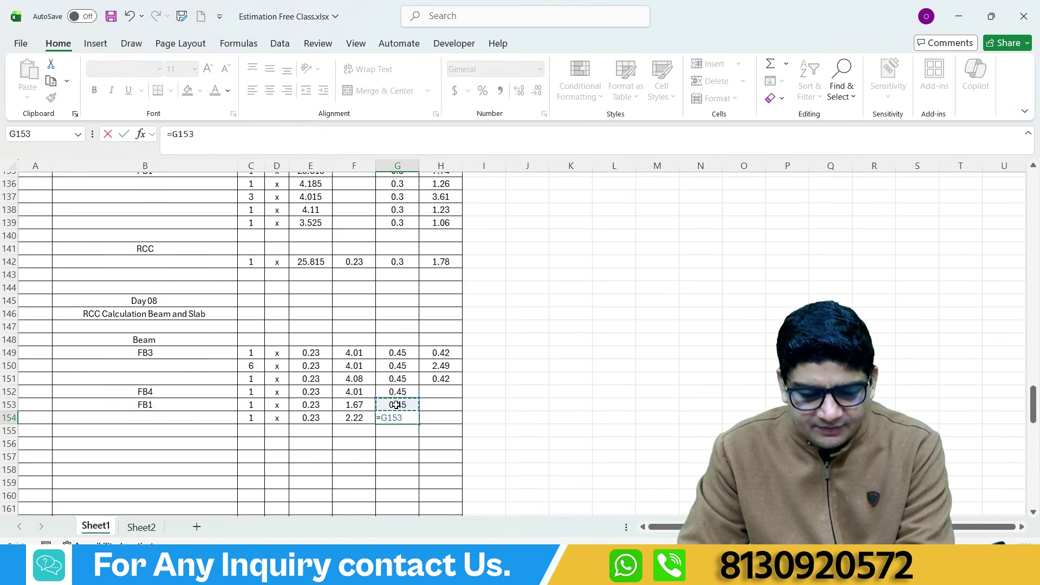
key("Return")
left_click(445, 381)
left_click_drag(465, 386, 466, 428)
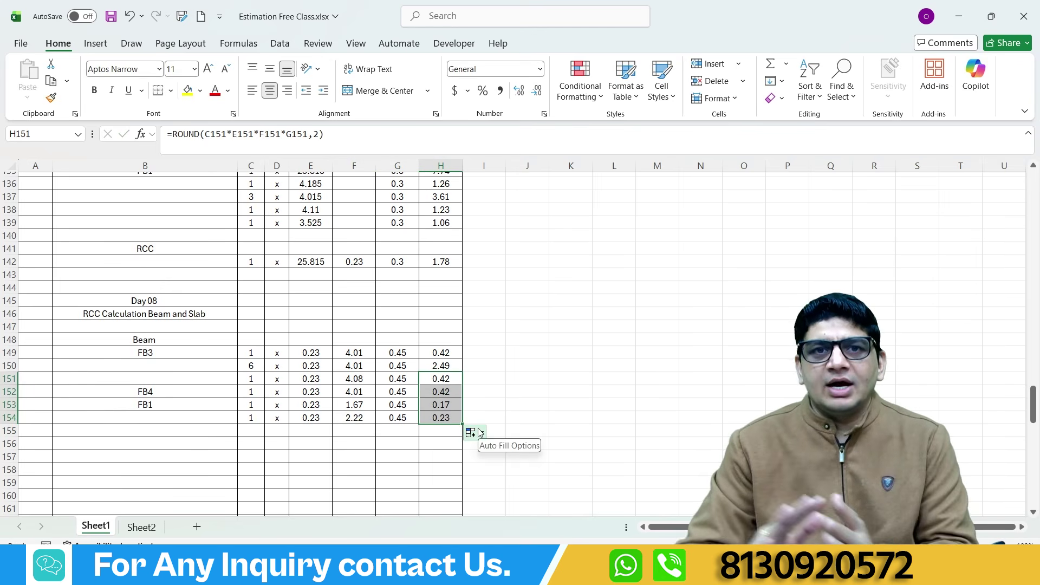
- Enter the heading Slab in B155 and the slab label FS1 in B156
scroll(134, 347, "down", 2)
scroll(157, 358, "down", 1)
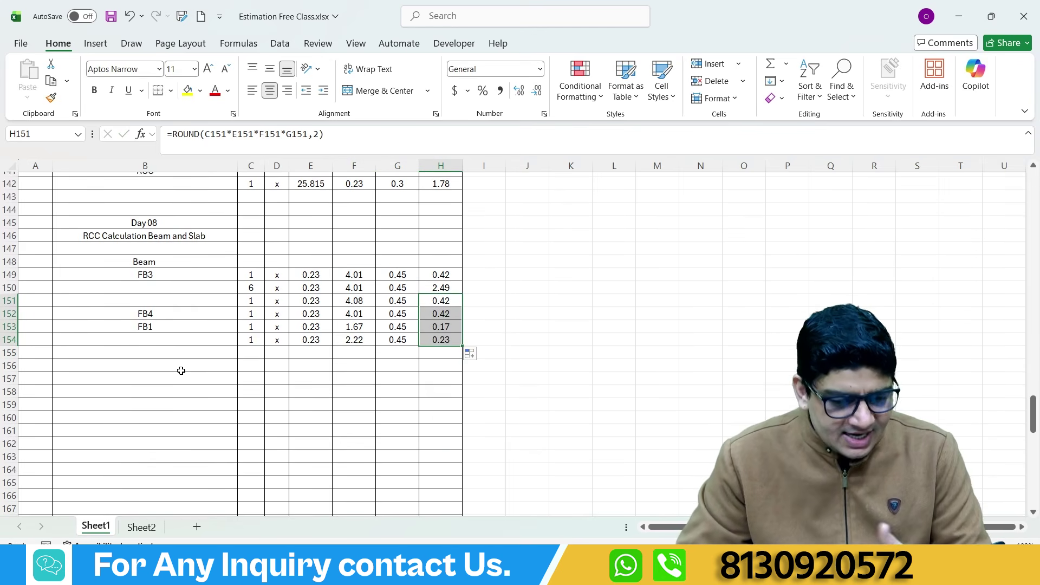
left_click(172, 353)
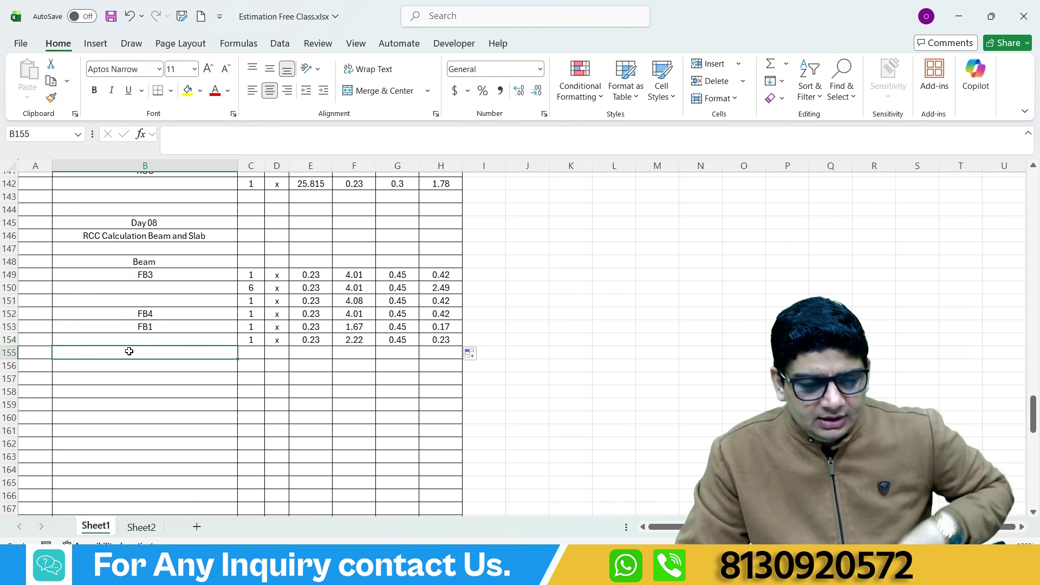
type("S")
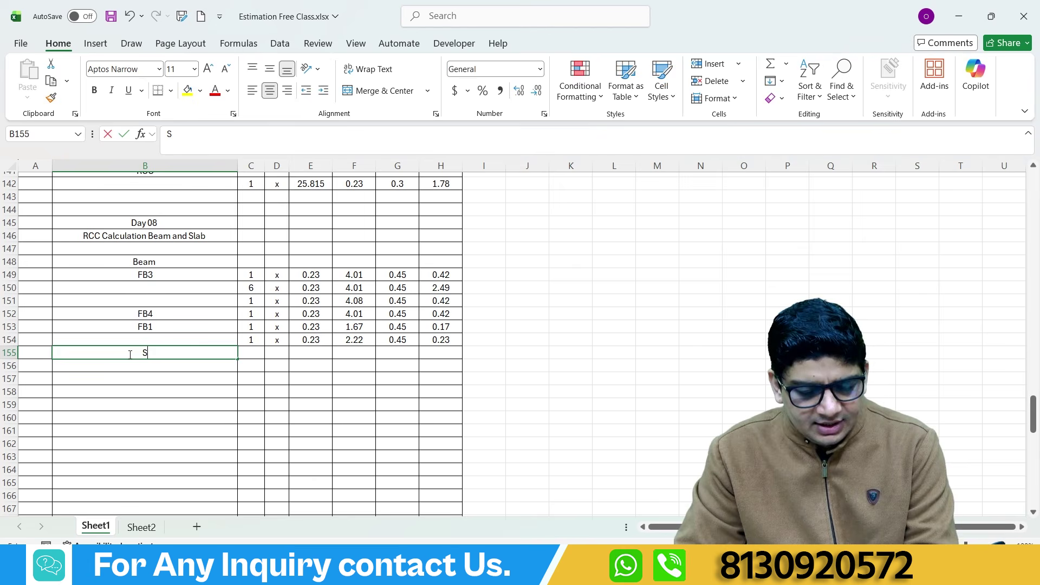
type("lab")
key("Return")
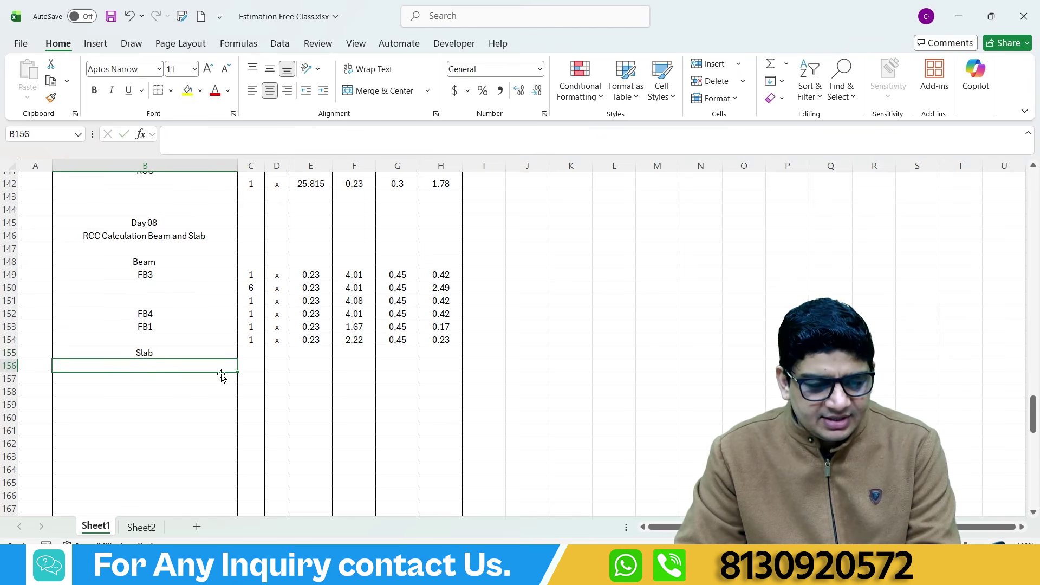
type("FS")
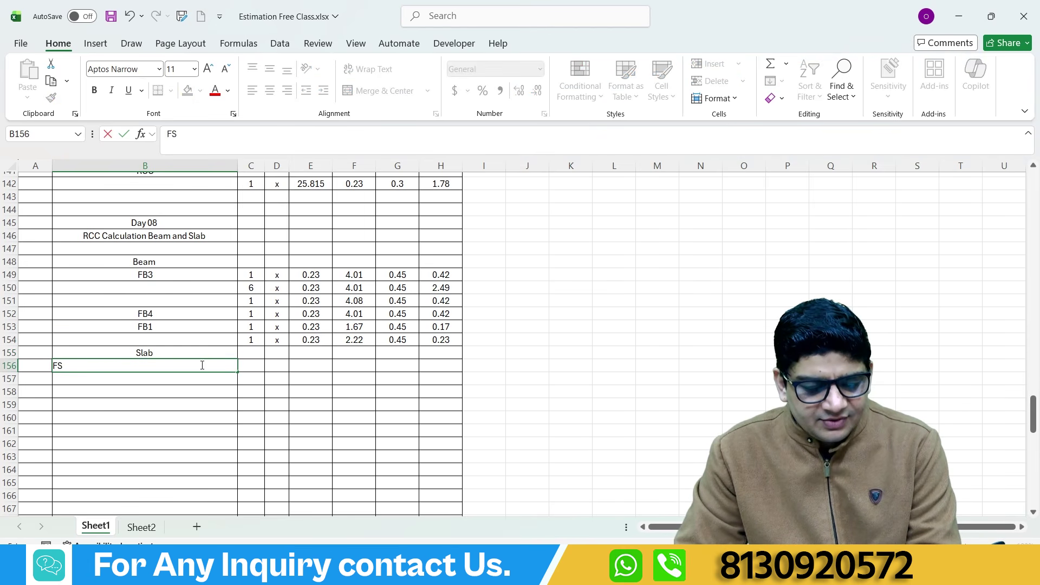
type("1")
left_click(204, 394)
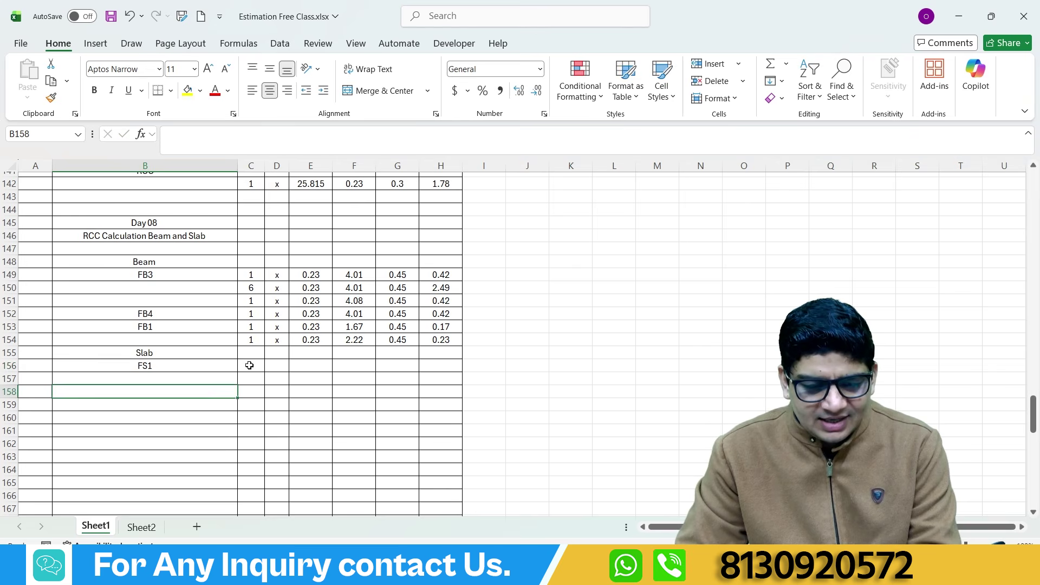
- Enter the FS1 slab count 1 in C156 and x in D156, and select E156 for the first dimension
left_click(249, 366)
type("1")
left_click(273, 365)
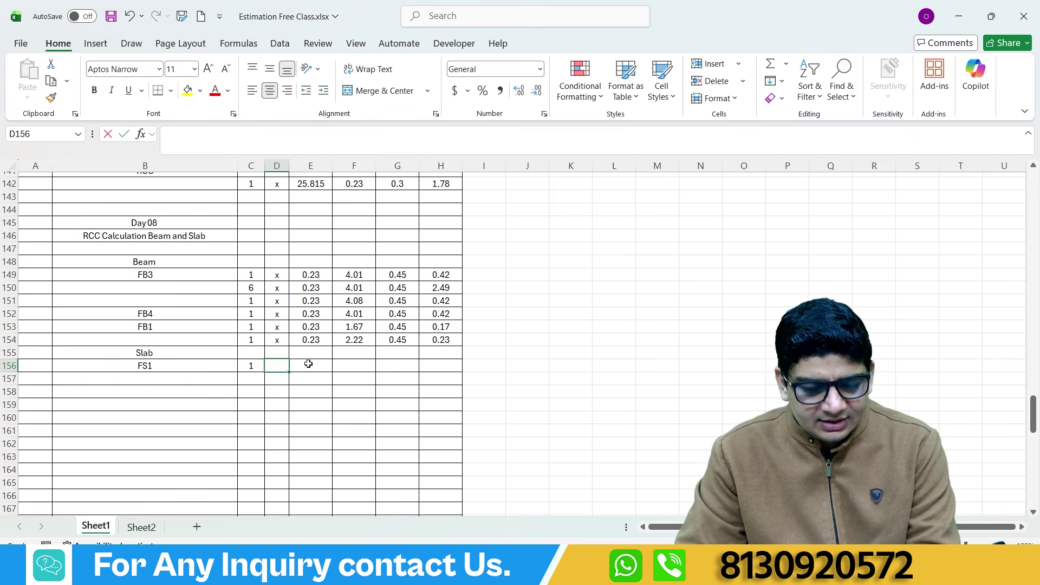
type("x")
left_click(309, 366)
- Switch to the plan PDF and circle the first panel's FS1 label and its 4.11 width in red
key("alt+Tab")
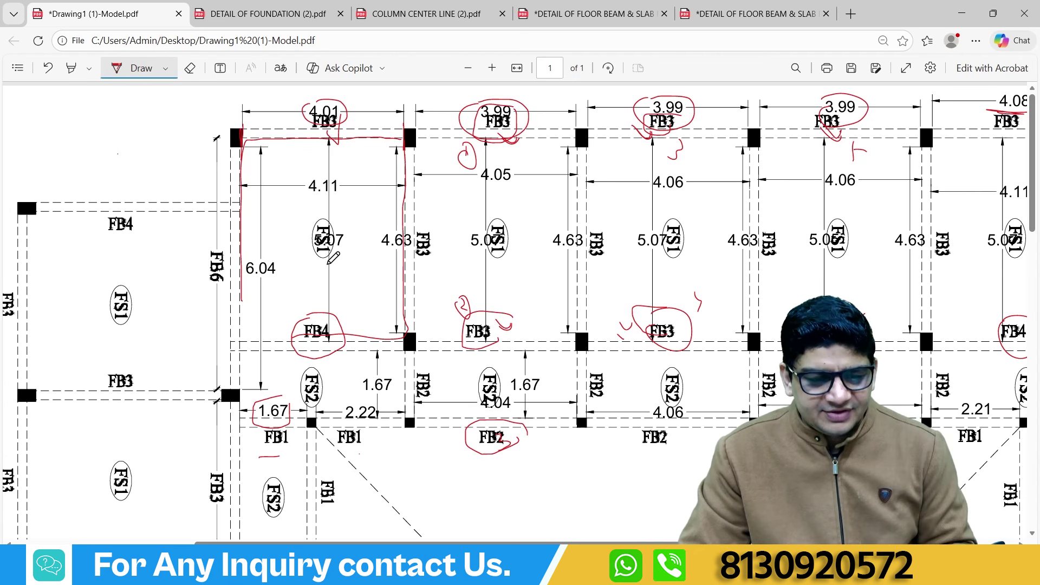
mouse_move(317, 218)
left_mouse_down()
mouse_move(347, 252)
mouse_move(311, 220)
left_mouse_up()
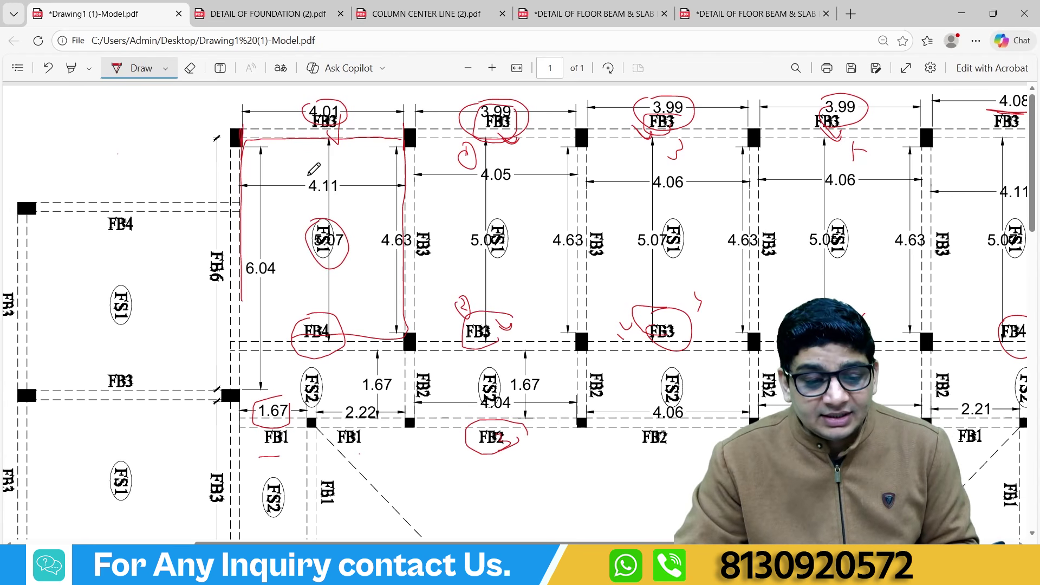
mouse_move(314, 169)
left_mouse_down()
mouse_move(323, 208)
mouse_move(289, 179)
left_mouse_up()
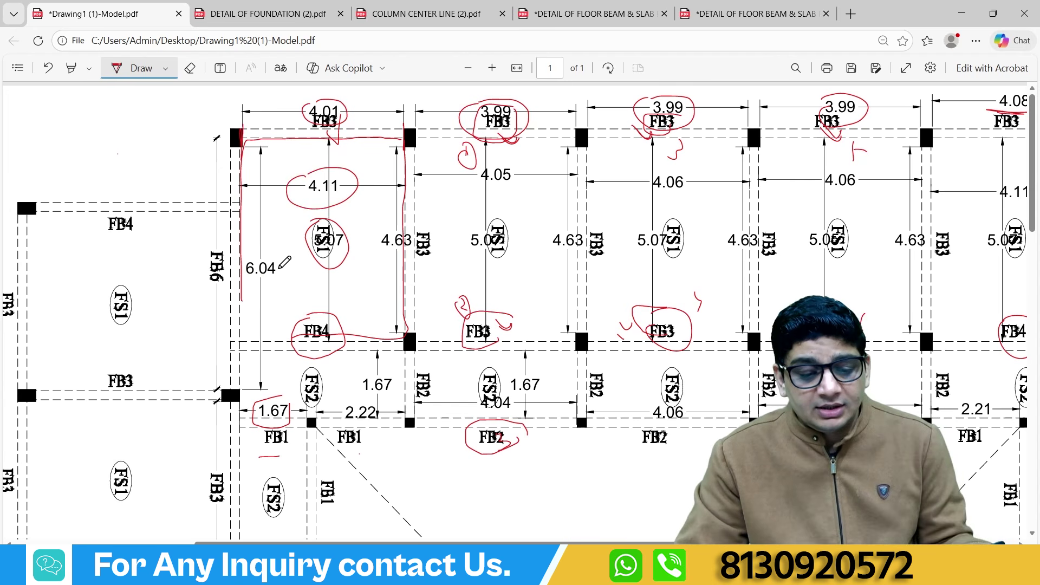
- Switch to the estimation sheet and enter the FS1 slab dimensions 4.11 in E156 and 6.01 in F156
key("alt+Tab")
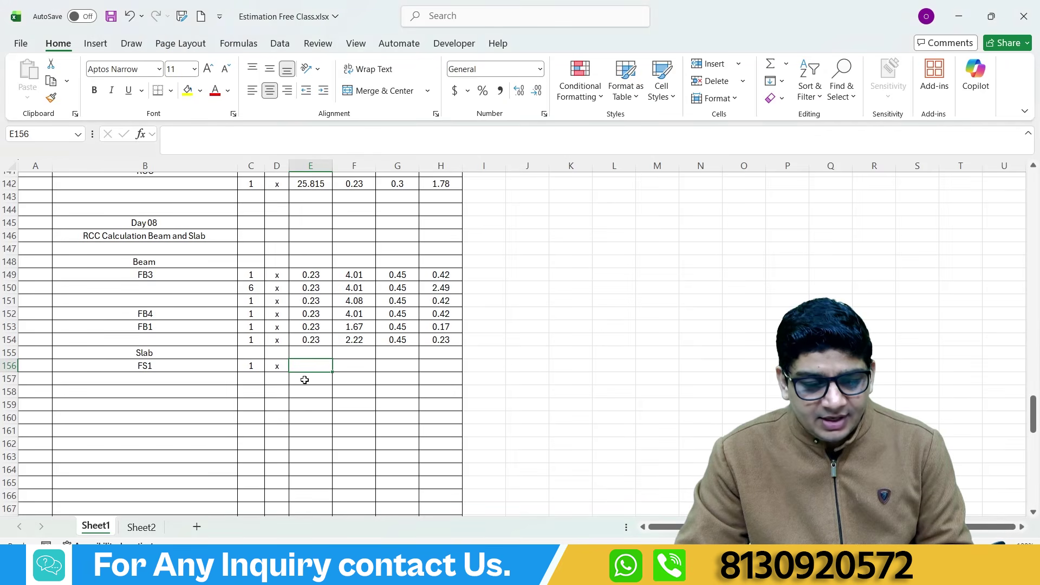
type("4.11")
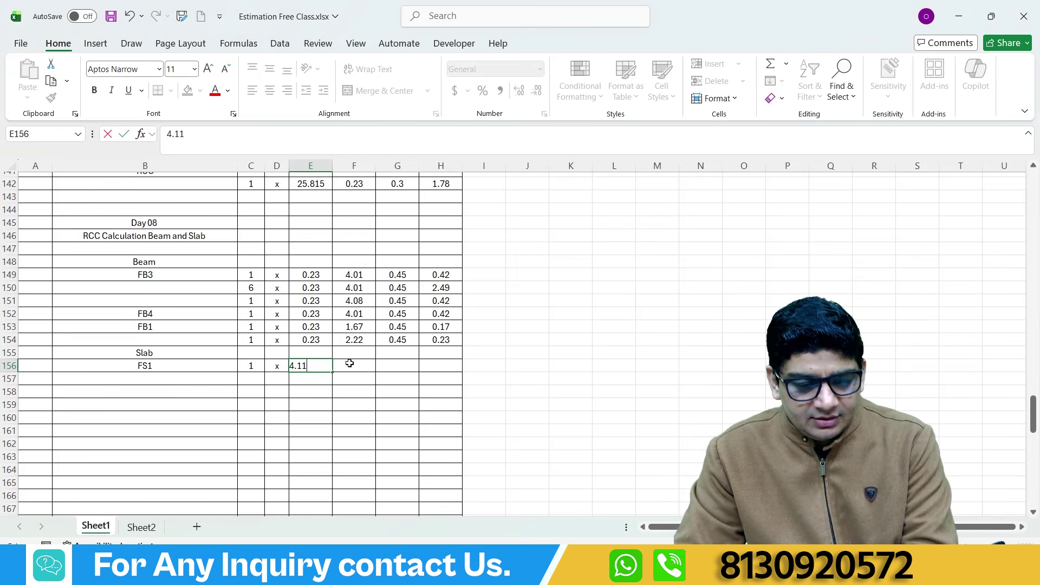
left_click(350, 363)
type("6.0")
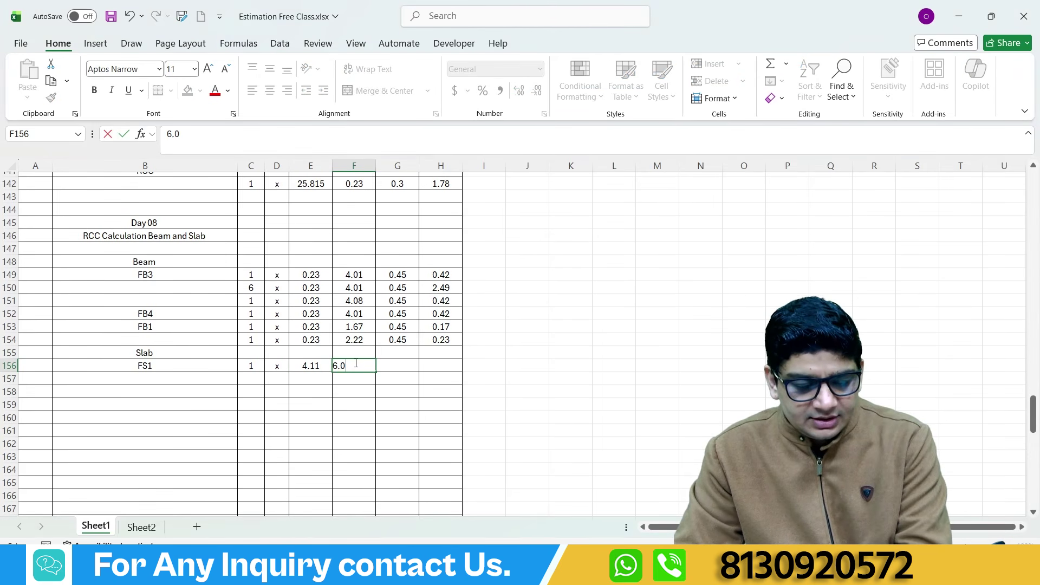
type("1")
left_click(399, 364)
- Switch to the floor beam and slab detail PDF and mark the FS1 and FS2 schedule rows, circling their 125 thicknesses in red
key("alt+Tab")
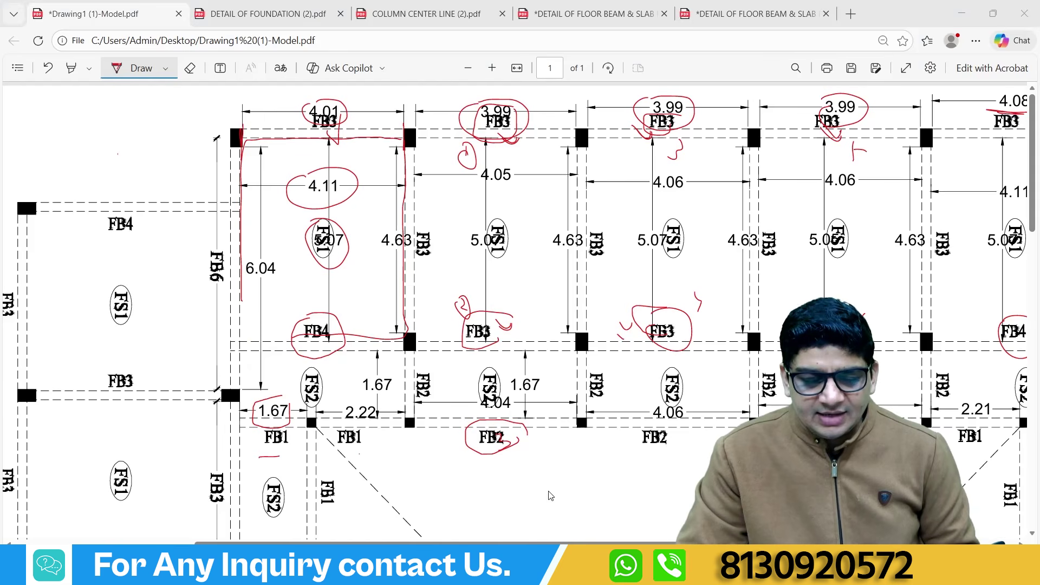
left_click(722, 15)
left_click(590, 15)
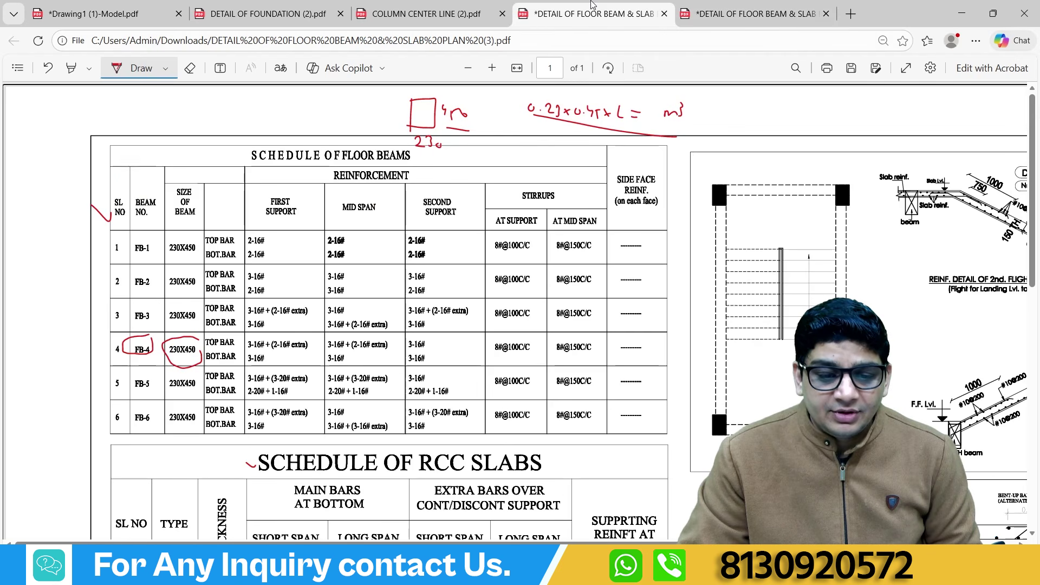
scroll(228, 332, "down", 3)
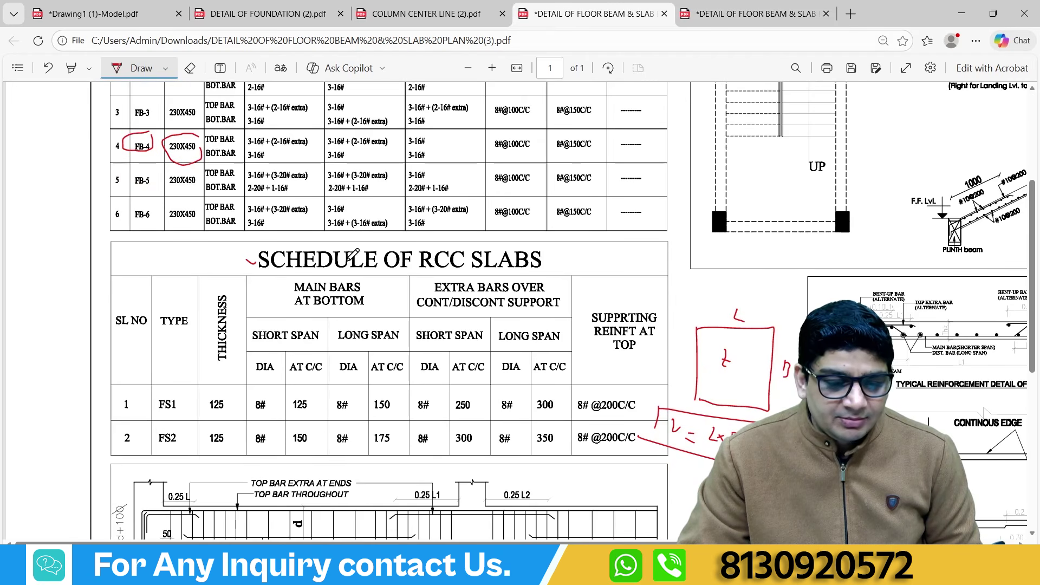
mouse_move(146, 403)
left_mouse_down()
mouse_move(179, 394)
mouse_move(231, 411)
left_mouse_up()
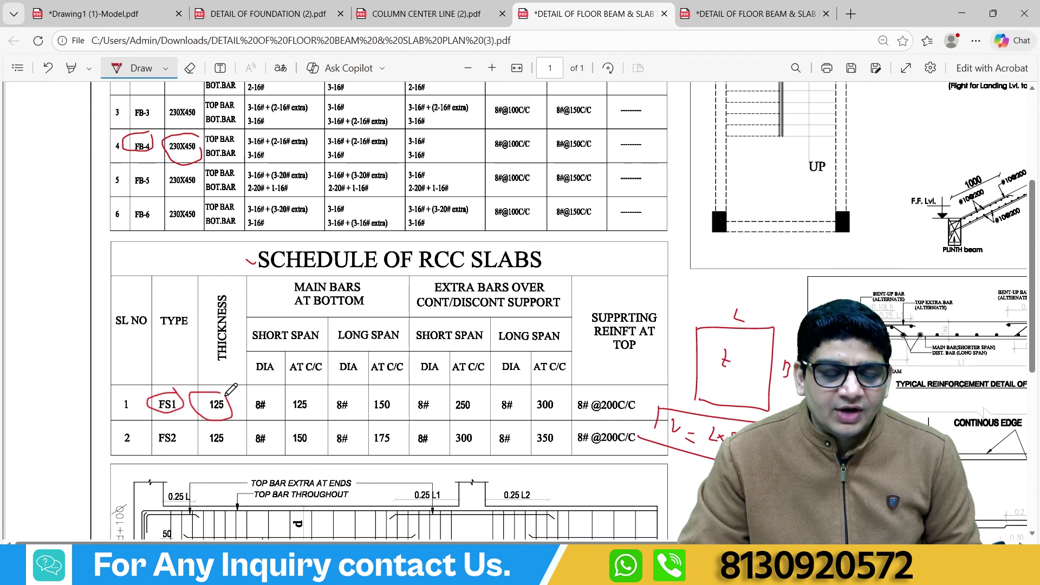
left_click_drag(106, 410, 130, 399)
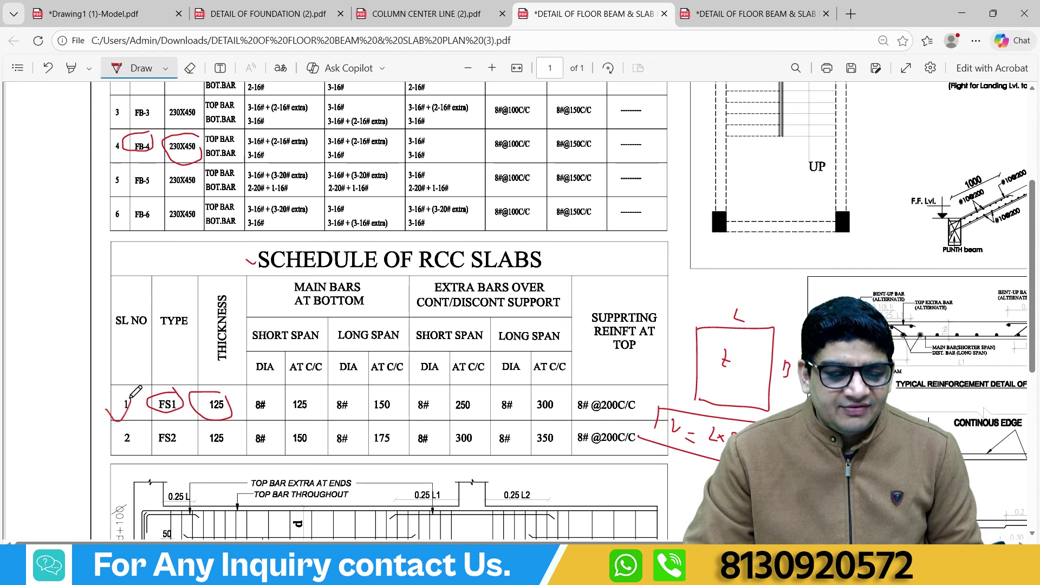
left_click_drag(104, 453, 130, 456)
mouse_move(231, 431)
left_mouse_down()
mouse_move(204, 437)
mouse_move(230, 447)
mouse_move(218, 432)
left_mouse_up()
- Back in the estimation sheet, enter the slab thickness 0.125 in G156 and copy the volume formula from H154 to H156
key("alt+Tab")
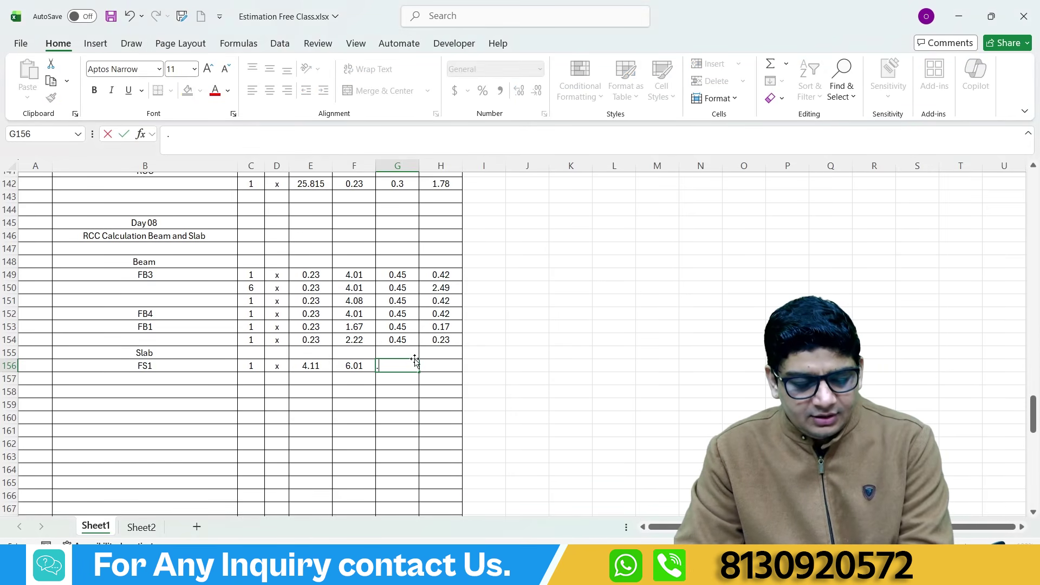
type(".125")
left_click(436, 379)
left_click(438, 339)
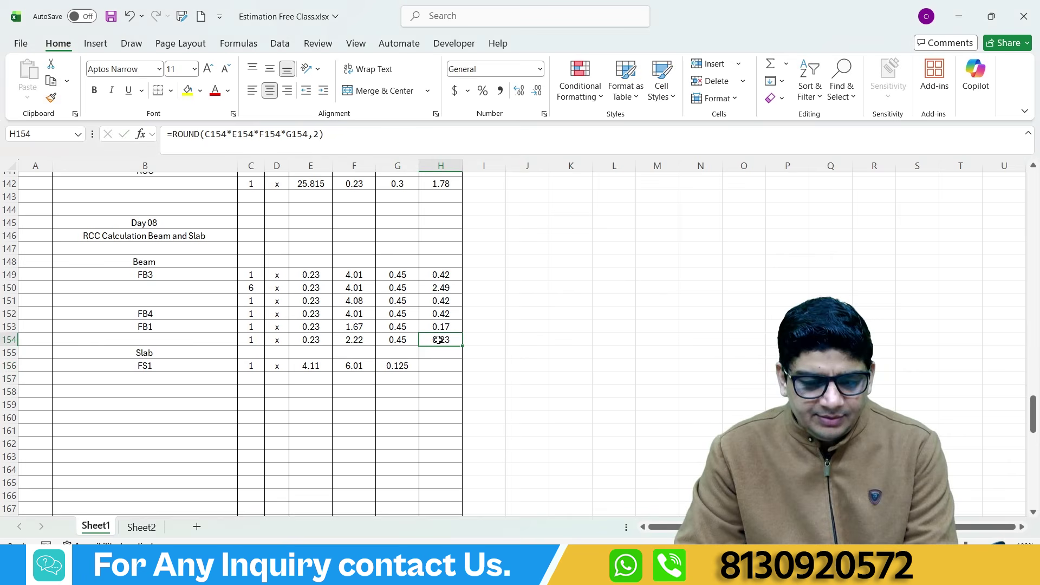
key("ctrl+c")
left_click(441, 366)
key("ctrl+v")
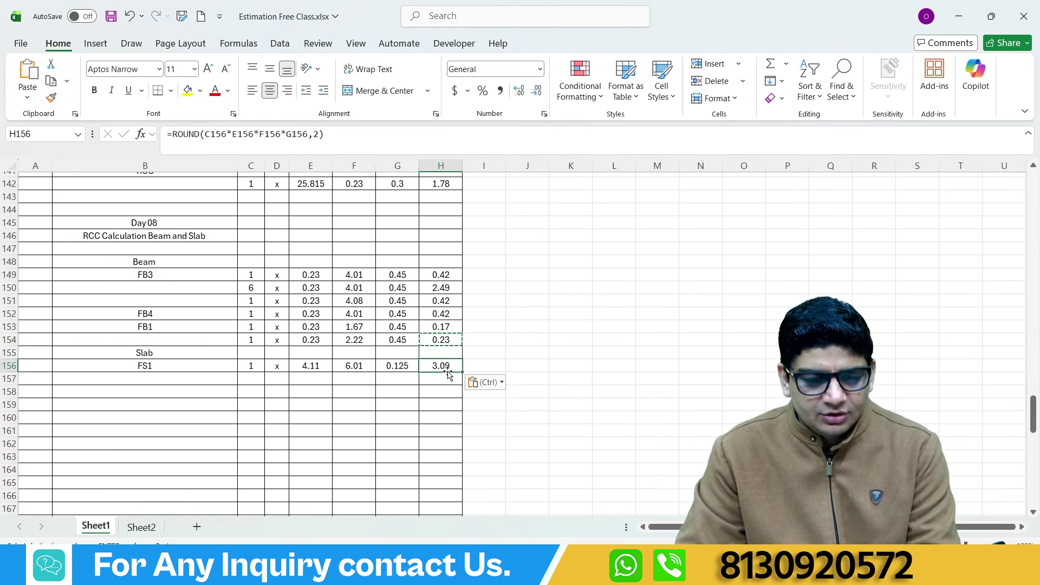
left_click(441, 378)
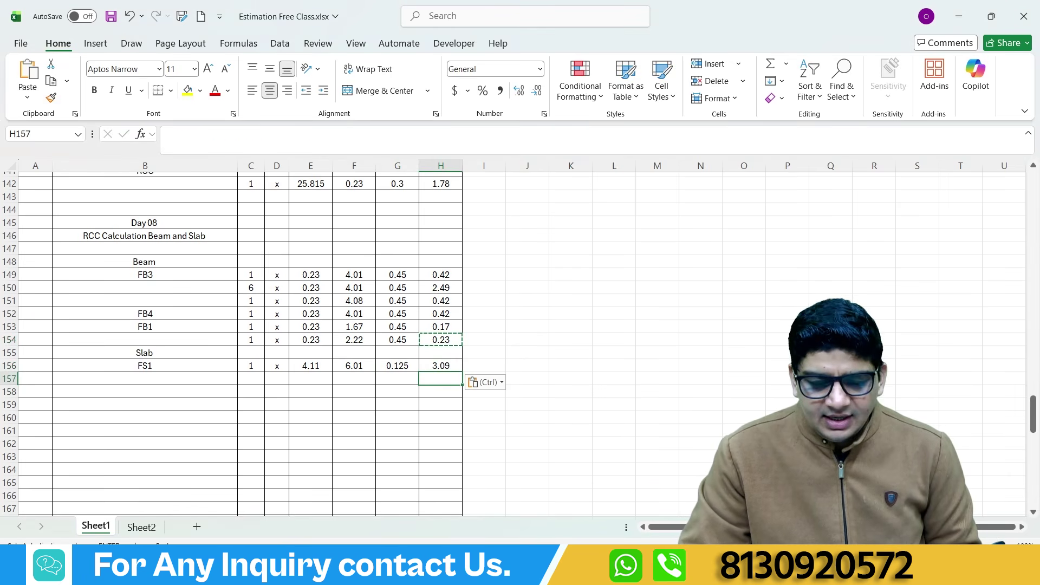
- Switch to the Drawing1 plan PDF and circle the second FS1 panel's 4.05 width in red
key("alt+Tab")
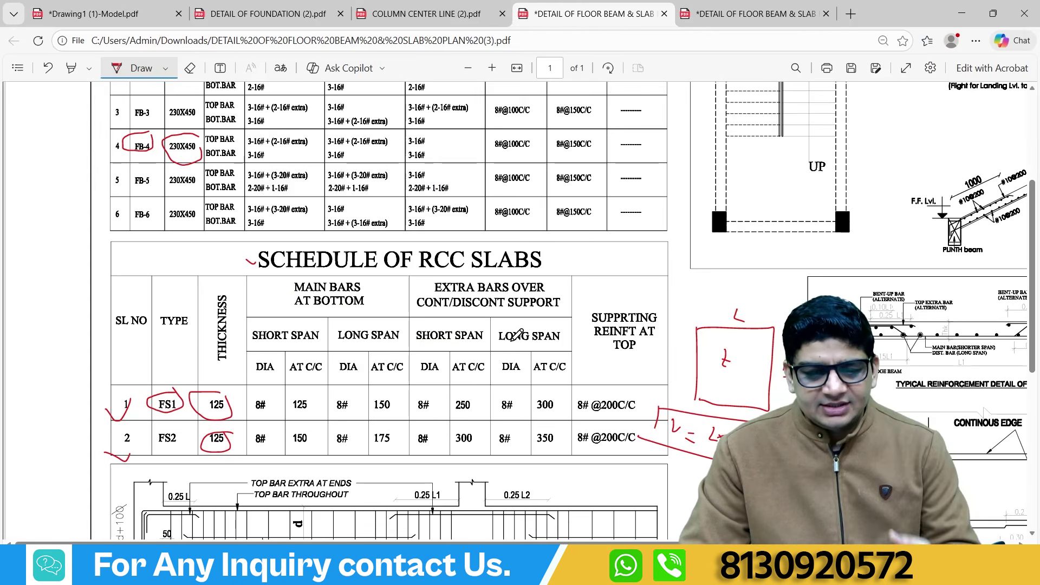
scroll(520, 293, "up", 4)
key("ctrl+1")
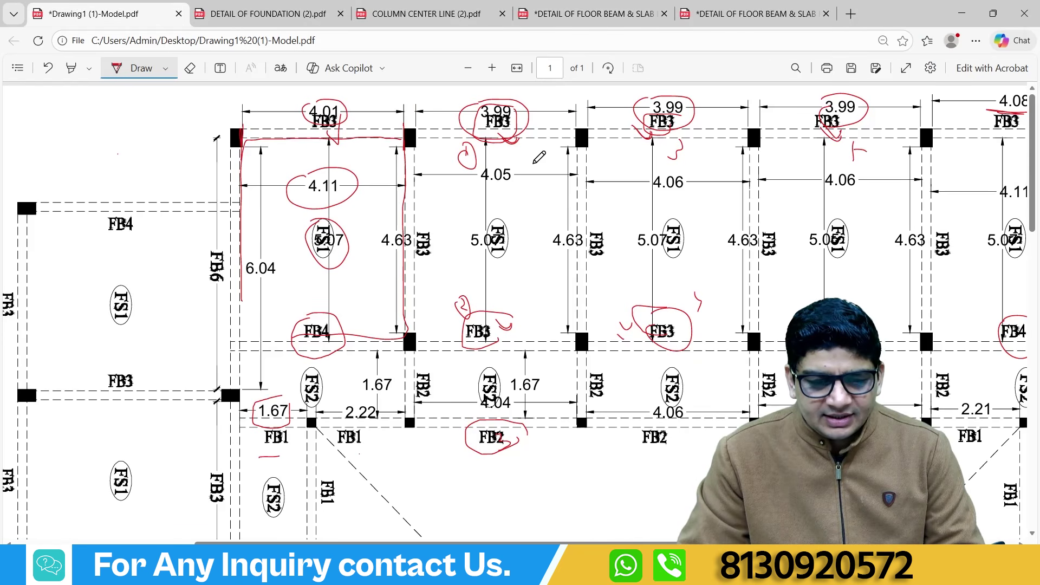
mouse_move(534, 162)
left_mouse_down()
mouse_move(463, 175)
mouse_move(523, 172)
left_mouse_up()
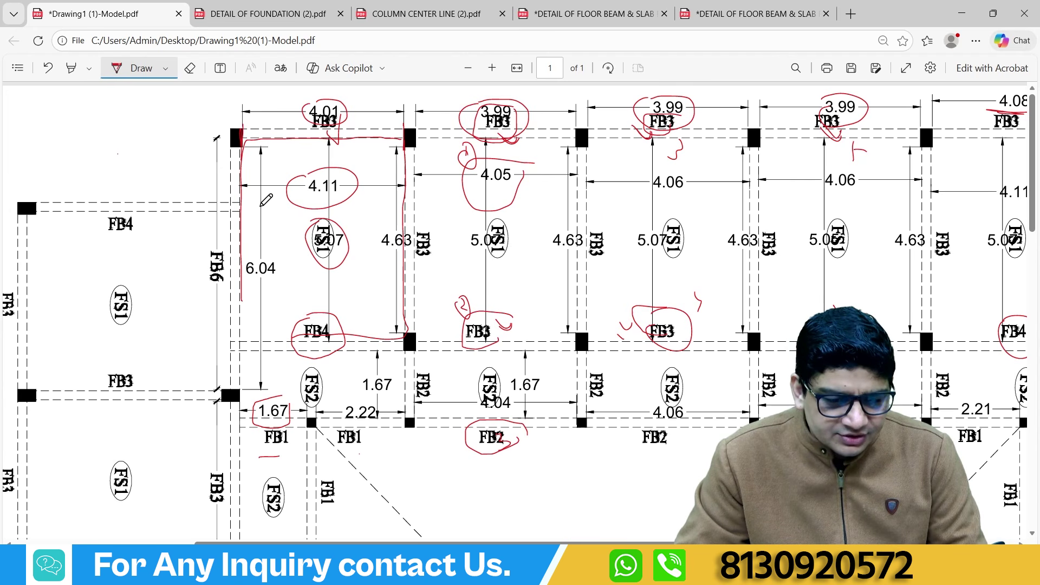
- Circle and cross out the first panel's 6.04 length, and circle the 5.07 length in the first two panels
mouse_move(290, 264)
left_mouse_down()
mouse_move(272, 248)
mouse_move(238, 255)
mouse_move(278, 283)
left_mouse_up()
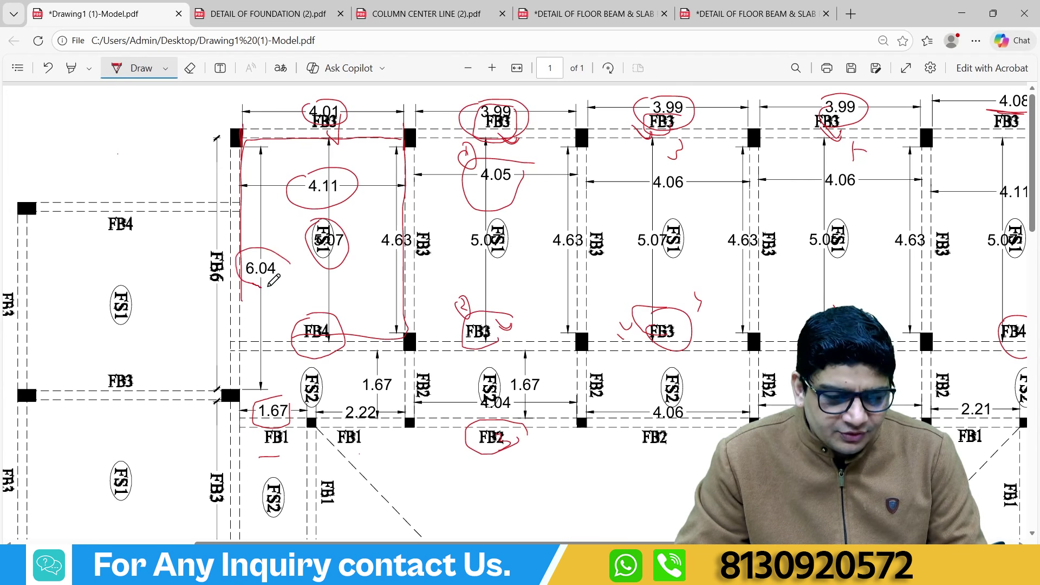
mouse_move(246, 243)
left_mouse_down()
mouse_move(273, 273)
mouse_move(242, 271)
left_mouse_up()
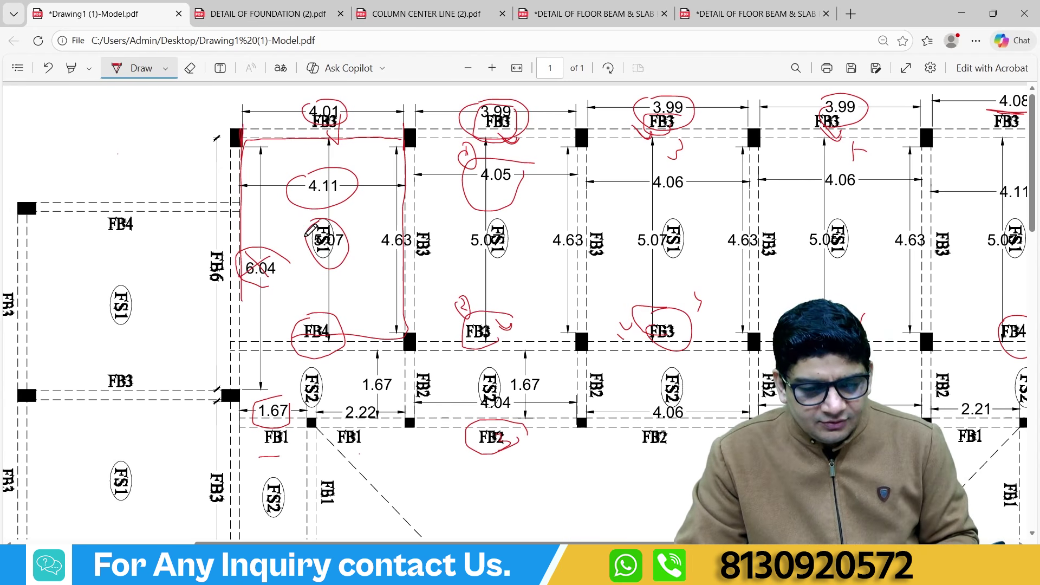
mouse_move(317, 222)
left_mouse_down()
mouse_move(347, 239)
mouse_move(323, 221)
left_mouse_up()
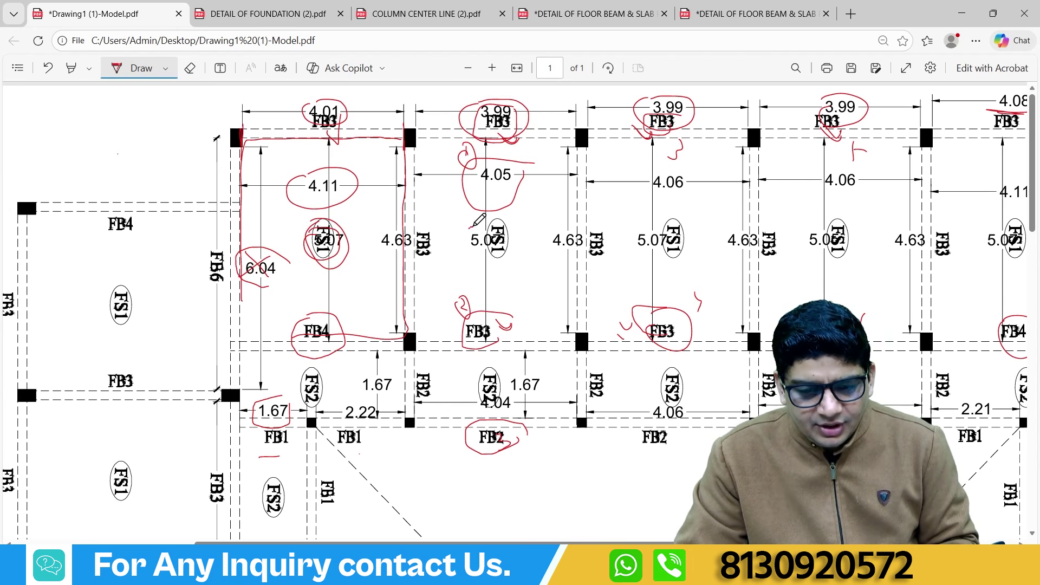
mouse_move(503, 246)
left_mouse_down()
mouse_move(458, 241)
mouse_move(488, 224)
left_mouse_up()
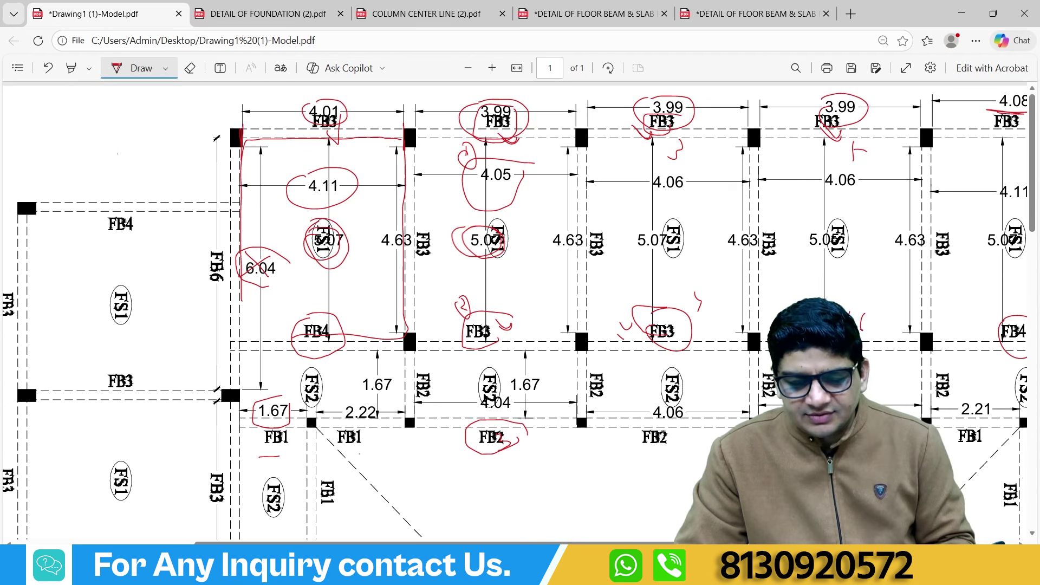
- Return to the estimation sheet and set the FS1 length in F156 to 5.07
key("alt+Tab")
left_click(358, 367)
key("ctrl+v")
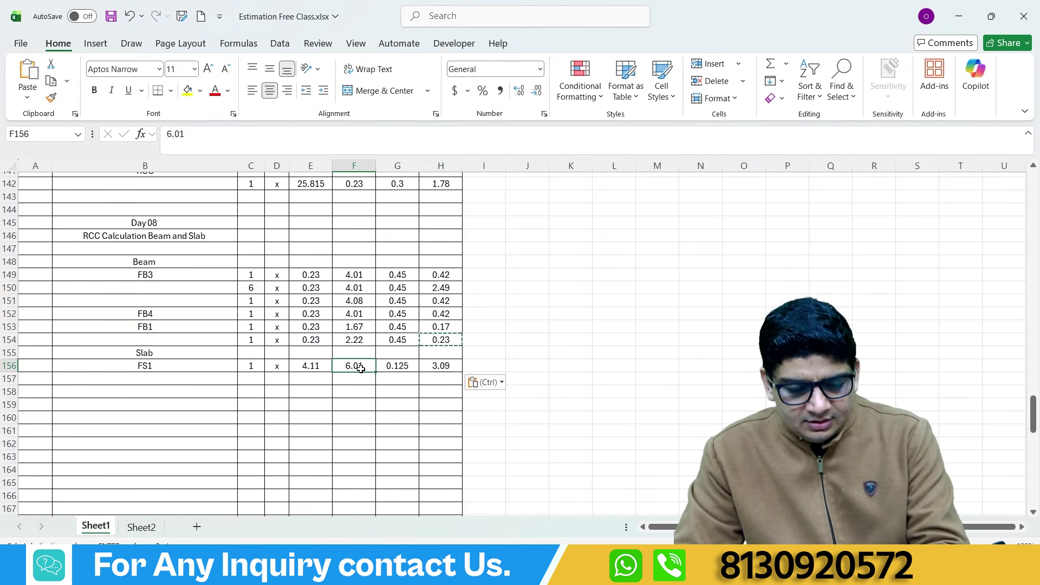
type("5.0")
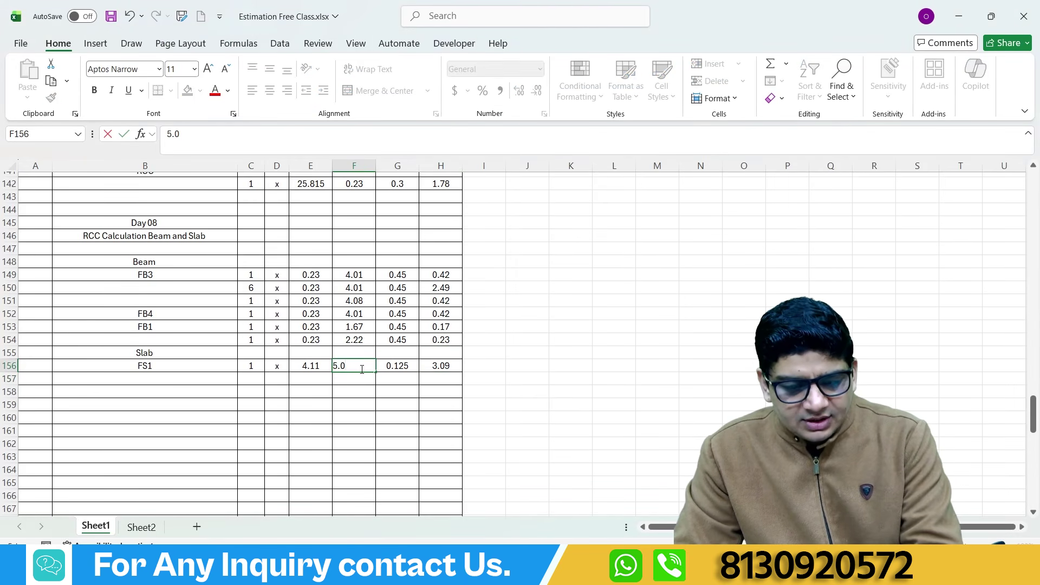
type("7")
left_click(371, 405)
- Enter the second panel's count 1 in C157 and x in D157, and select E157
type("1")
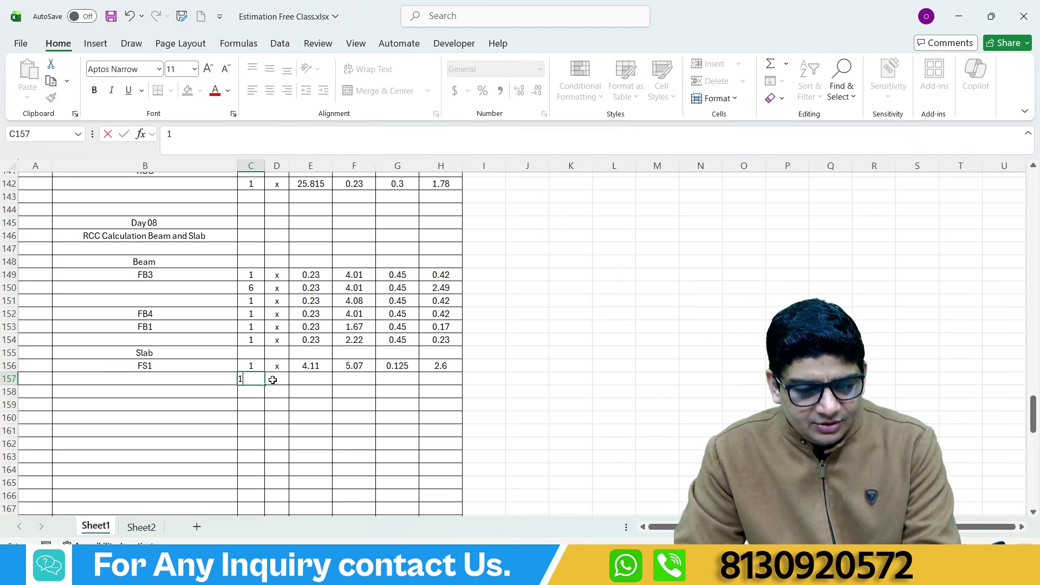
key("Tab")
type("x")
key("Tab")
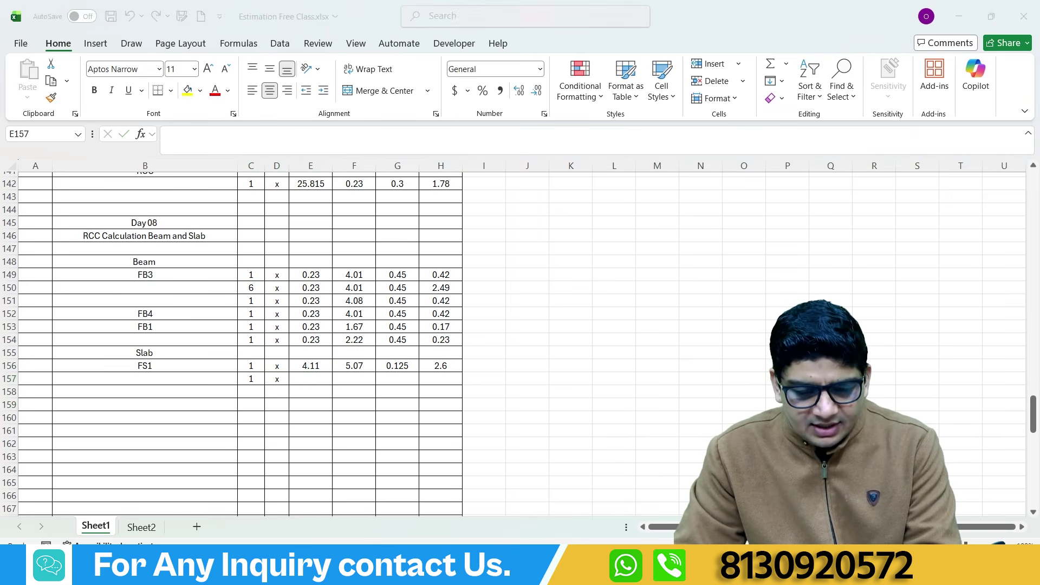
- Switch to the plan PDF, underline the second panel's 4.05 width in red and examine the remaining FS1 panels
key("alt+Tab")
left_click_drag(525, 188, 473, 191)
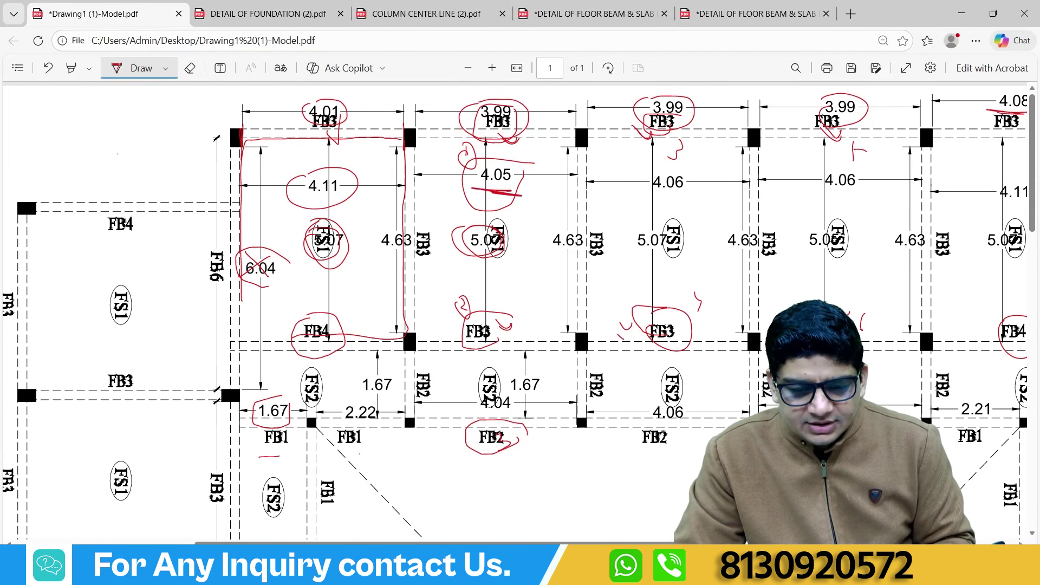
scroll(661, 536, "right", 1)
scroll(661, 536, "right", 5)
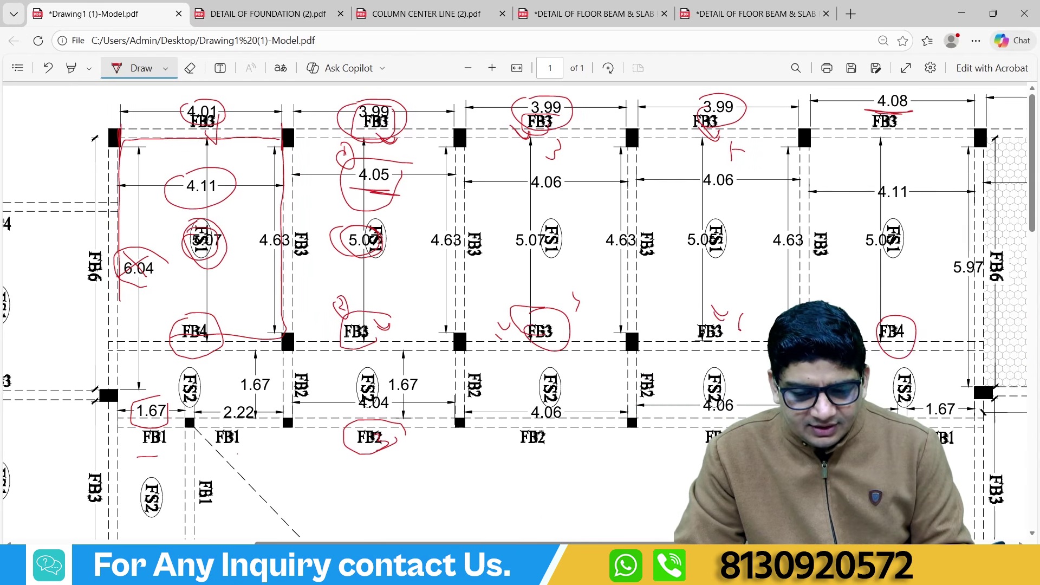
- Return to the estimation sheet and enter the second panel's width 4.05 in E157
key("alt+Tab")
type("4.")
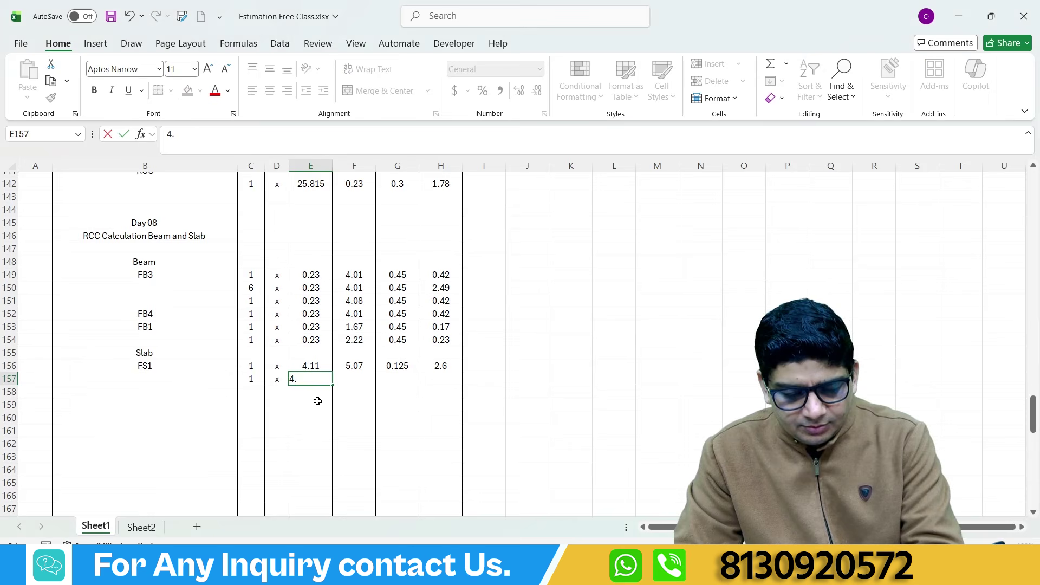
type("05")
- Link the length in F157 to F156 and the thickness in G157 to G156
left_click(350, 379)
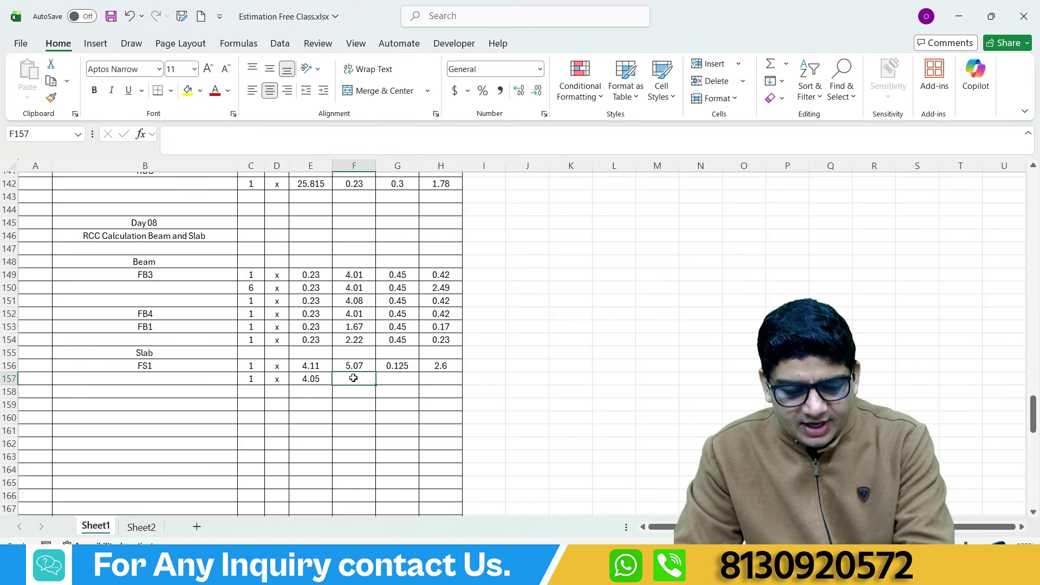
type("=")
left_click(355, 367)
key("Return")
left_click(404, 379)
type("=")
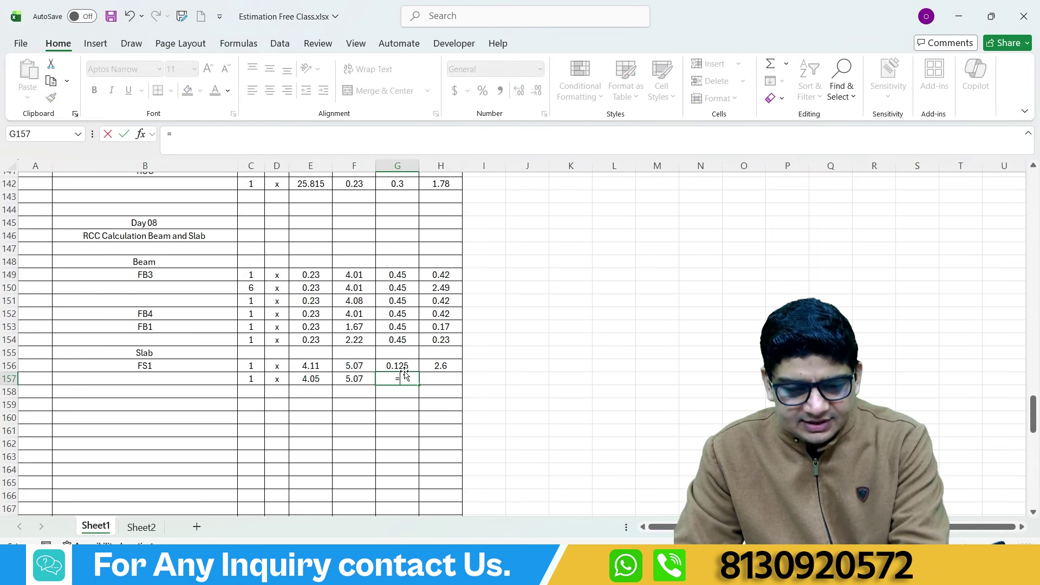
left_click(403, 367)
key("Return")
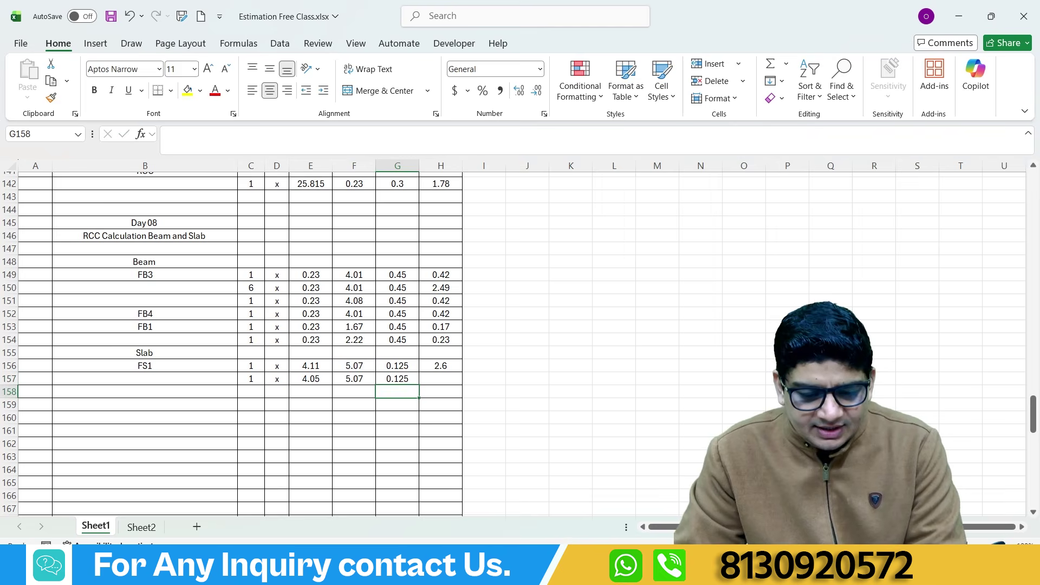
- Switch to the plan PDF and circle the 4.06 widths of the third and fourth FS1 panels in red
key("alt+Tab")
mouse_move(542, 165)
left_mouse_down()
mouse_move(574, 198)
mouse_move(536, 169)
left_mouse_up()
mouse_move(723, 162)
left_mouse_down()
mouse_move(688, 183)
mouse_move(715, 162)
left_mouse_up()
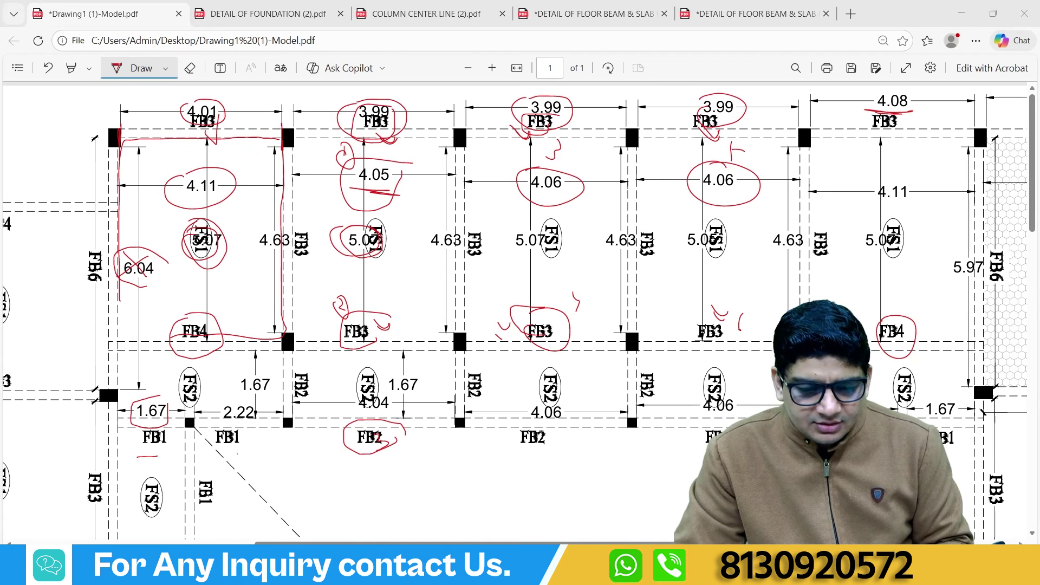
- Return to the estimation sheet and enter the count 2 in C158, x in D158 and the width 4.07 in E158
left_click(667, 569)
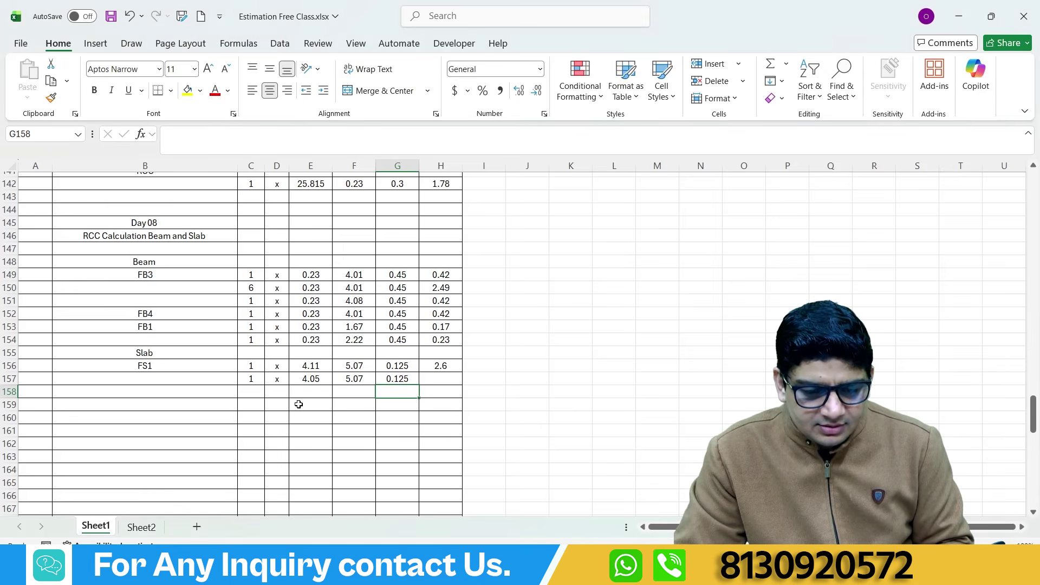
left_click(260, 390)
type("2")
left_click(275, 390)
type("x")
left_click(305, 390)
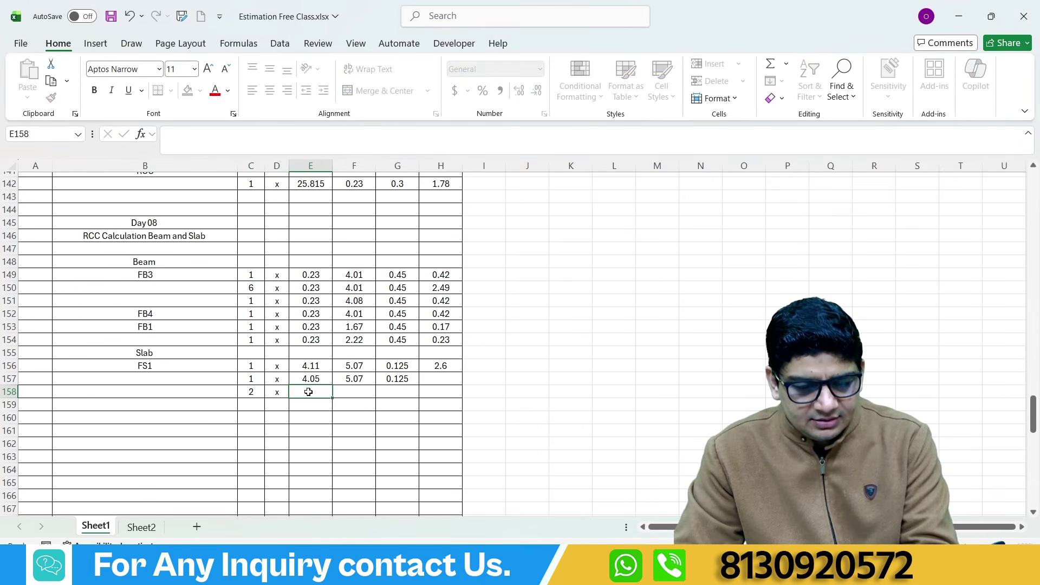
type("4.")
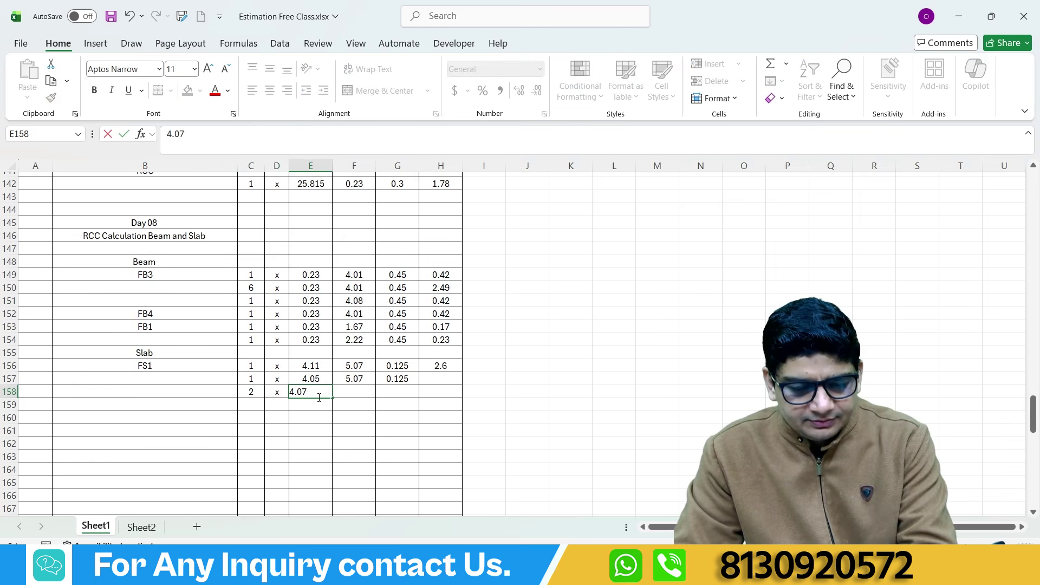
type("07")
- Link the length F158 and thickness G158 to row 157, and fill the quantity formula from H156 down to H158
left_click(356, 394)
type("=")
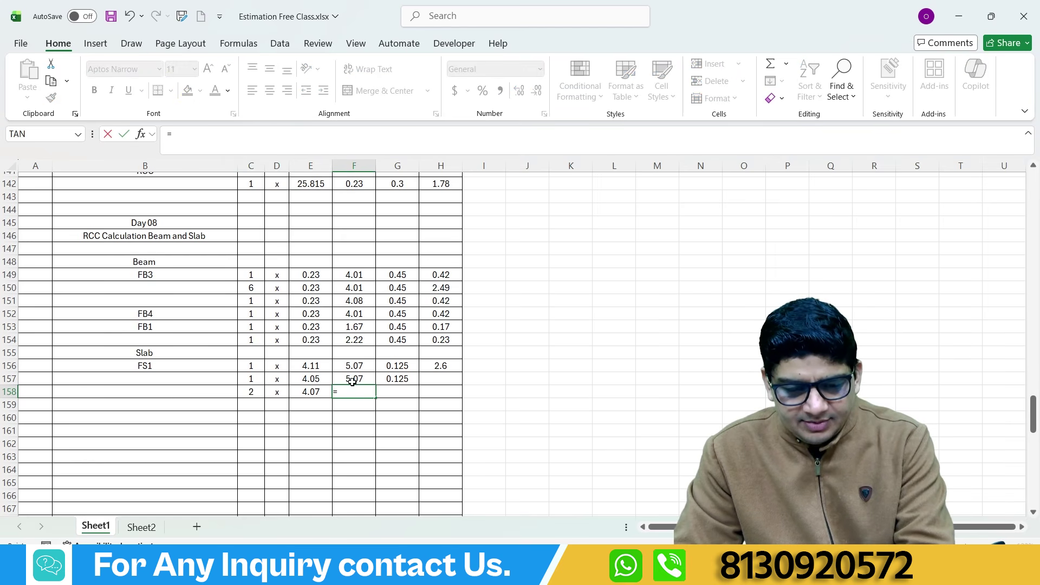
left_click(353, 381)
left_click(397, 391)
type("=")
left_click(388, 379)
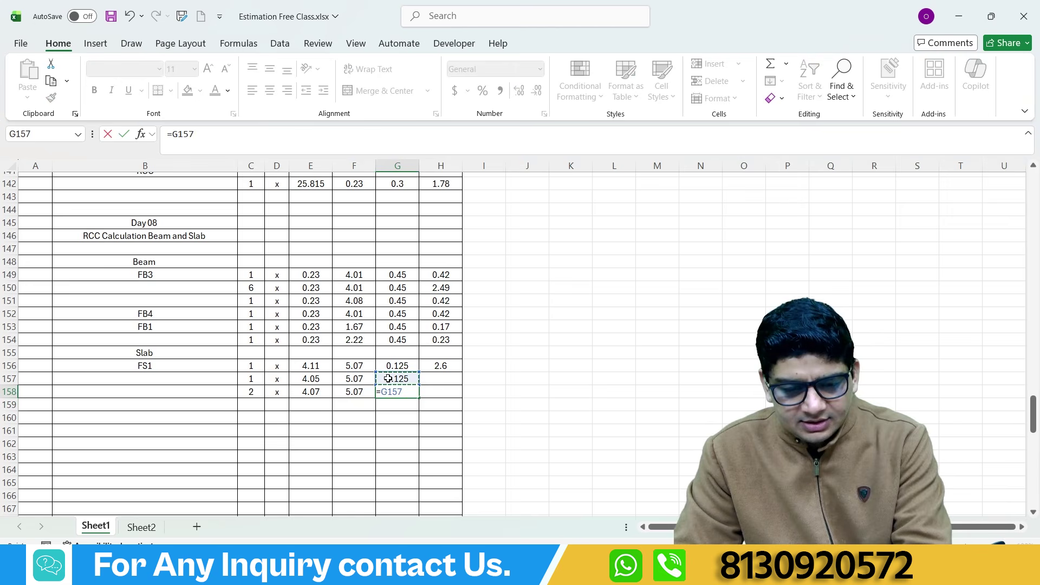
key("Return")
left_click(434, 365)
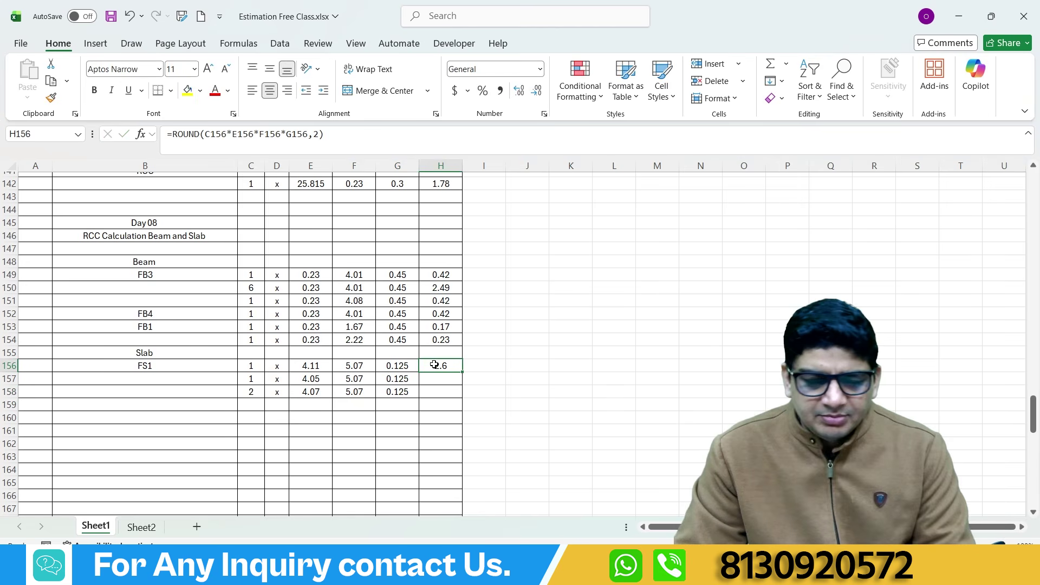
double_click(464, 375)
- Switch to the plan PDF and circle the 4.11 width of the fifth FS1 panel in red
left_click(527, 569)
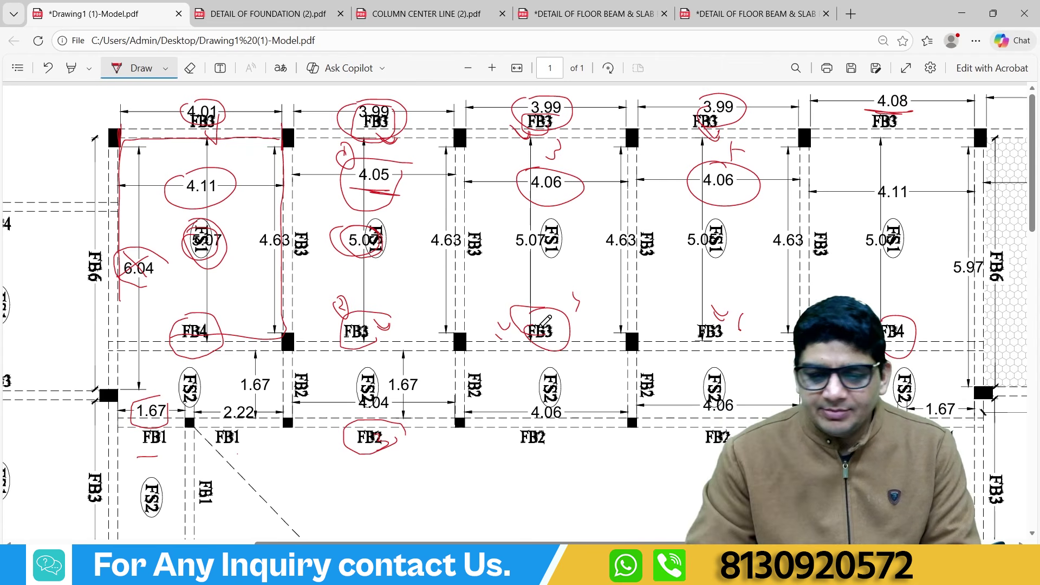
scroll(545, 322, "right", 5)
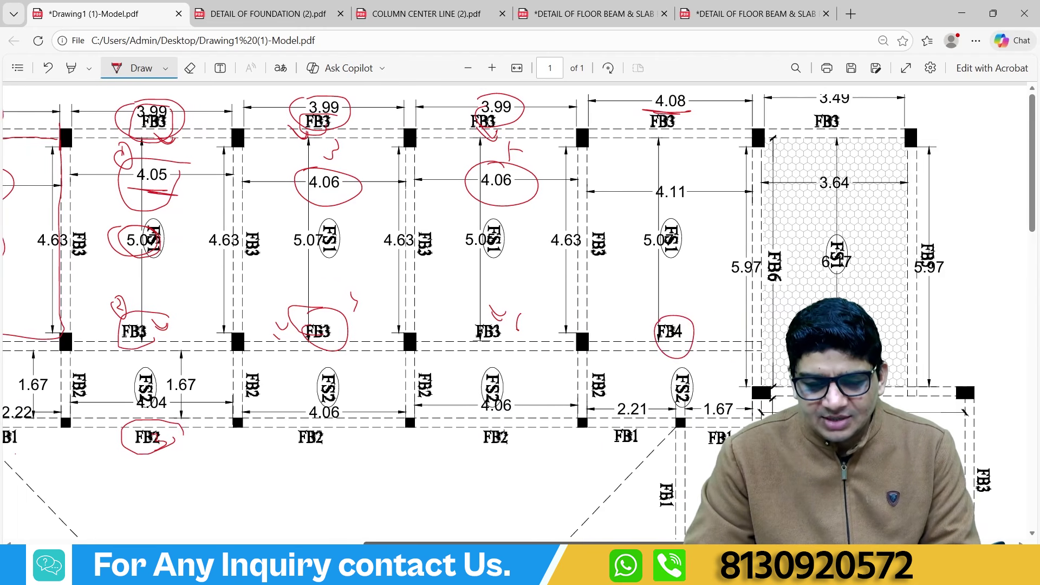
scroll(568, 184, "right", 1)
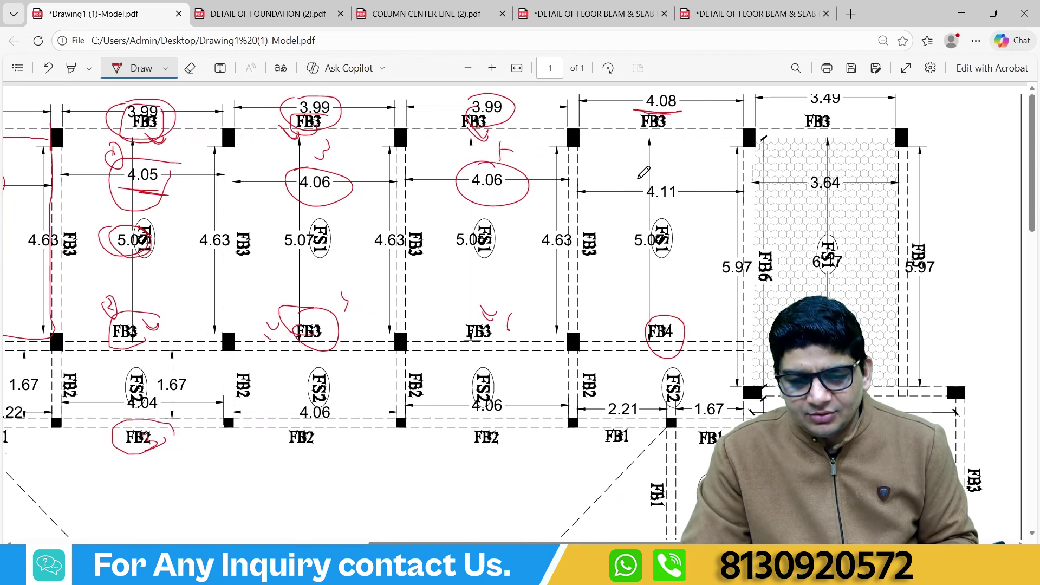
mouse_move(644, 176)
left_mouse_down()
mouse_move(691, 204)
mouse_move(642, 178)
left_mouse_up()
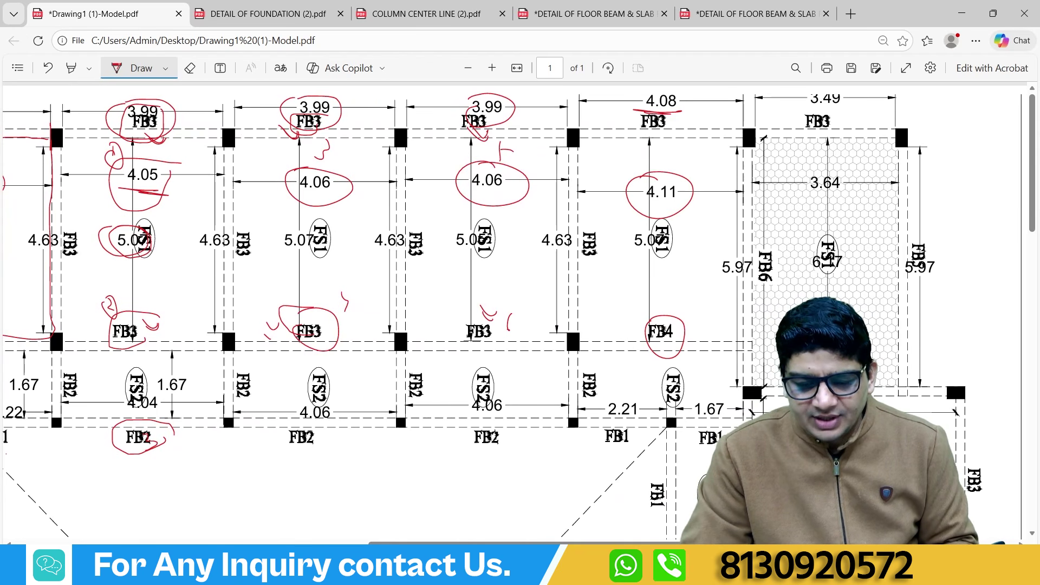
- Return to the estimation sheet and enter the count 1 in C159, x in D159 and the width 4.11 in E159
key("alt+Tab")
left_click(245, 407)
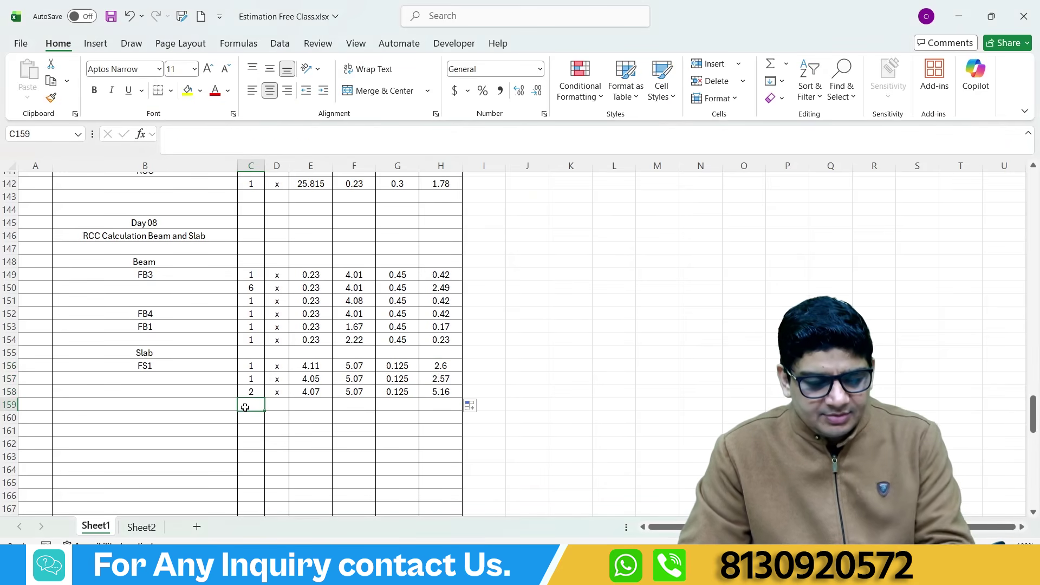
type("1")
left_click(275, 405)
type("x")
left_click(301, 406)
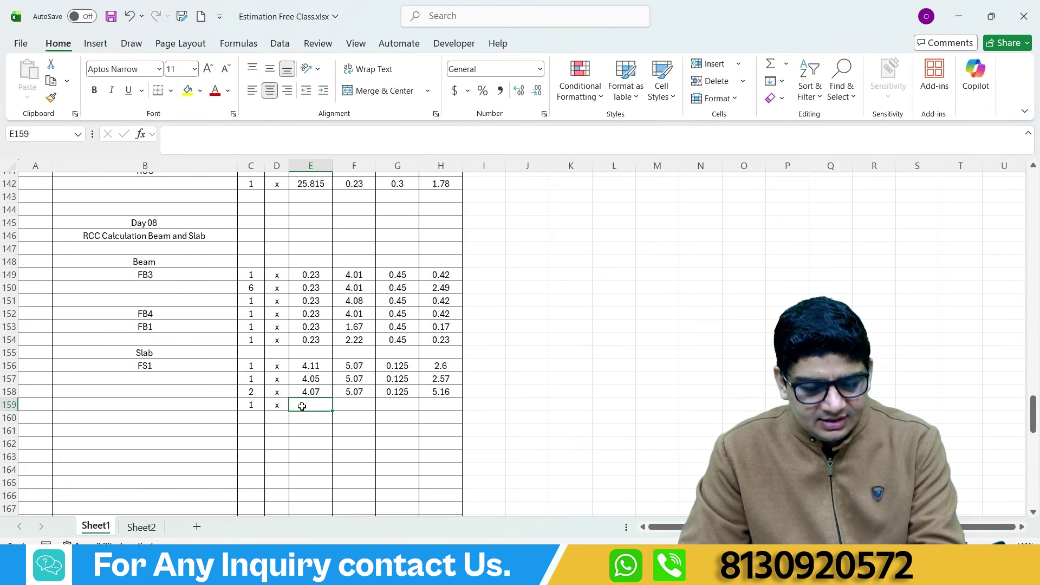
type("4.11")
- Link the length F159 and thickness G159 to row 158, and fill the quantity formula down to H159
left_click(346, 407)
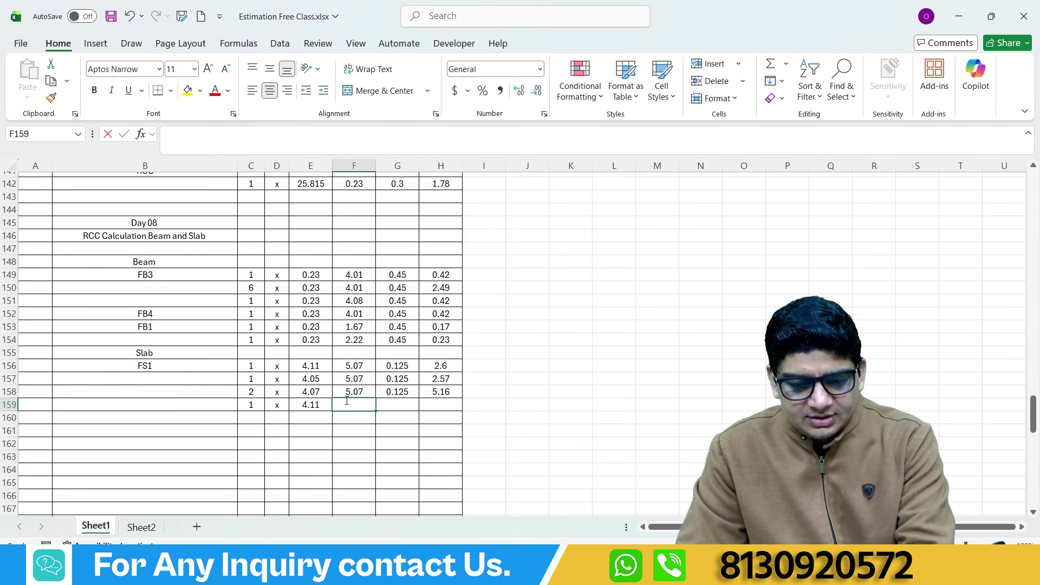
type("=")
left_click(346, 394)
key("Return")
left_click(399, 404)
type("=")
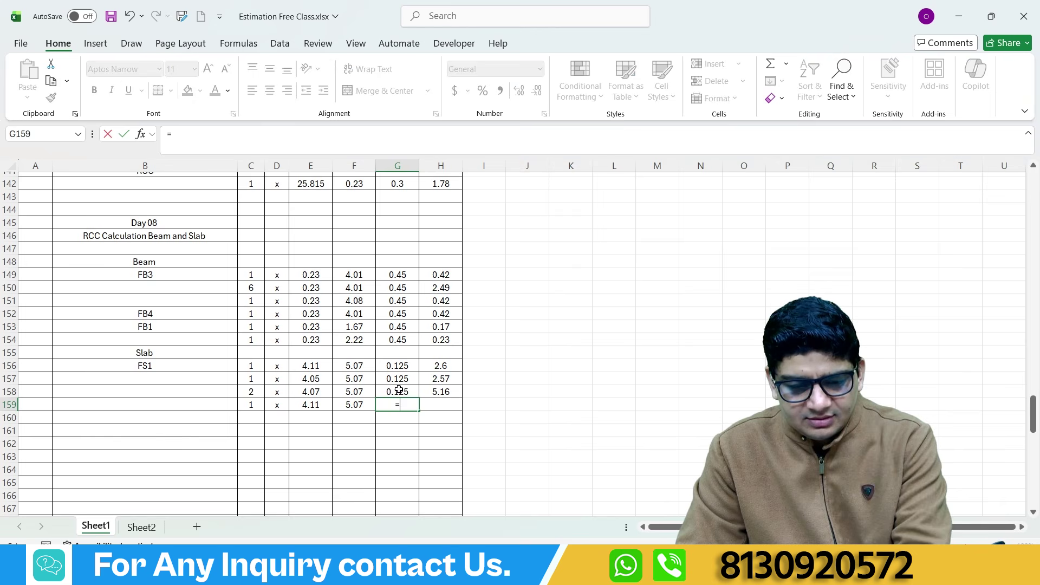
left_click(398, 392)
key("Return")
left_click(435, 397)
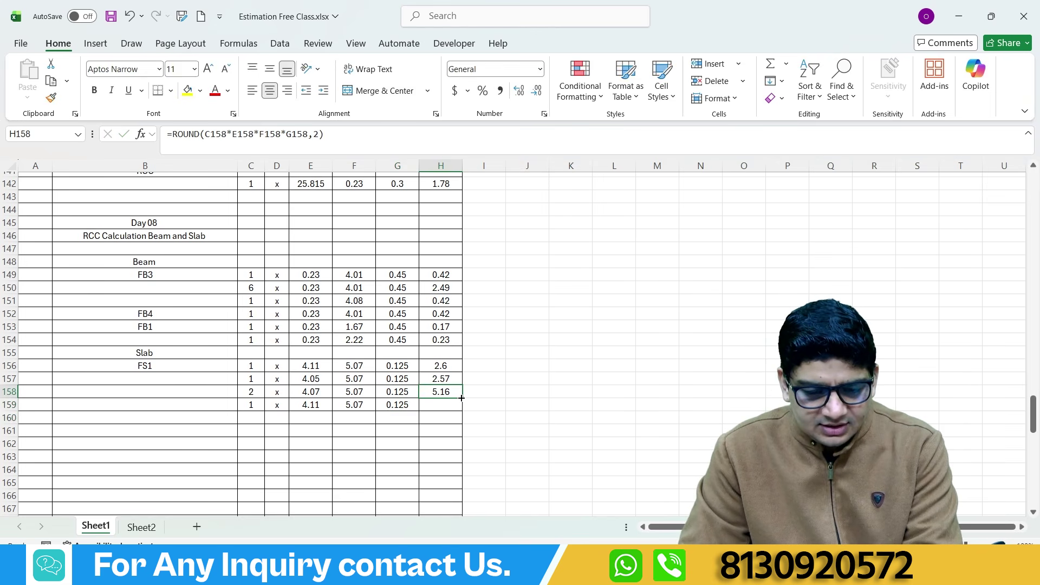
left_click_drag(461, 398, 462, 410)
- Switch to the plan PDF, circle the hatched FS1 panel's width and length in red, and mark its edge just above the lower column
key("alt+Tab")
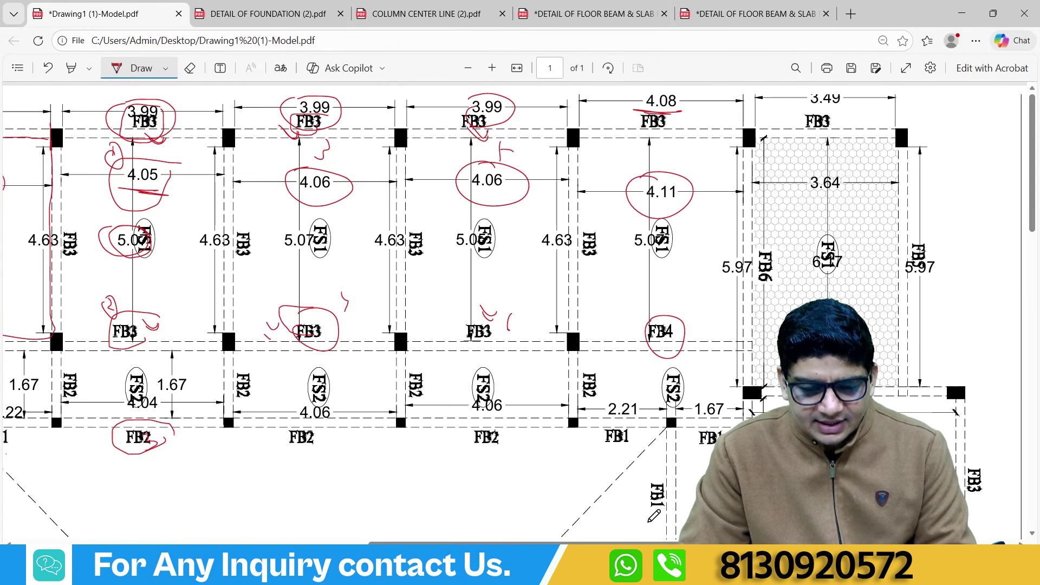
scroll(654, 515, "left", 1)
scroll(704, 325, "right", 3)
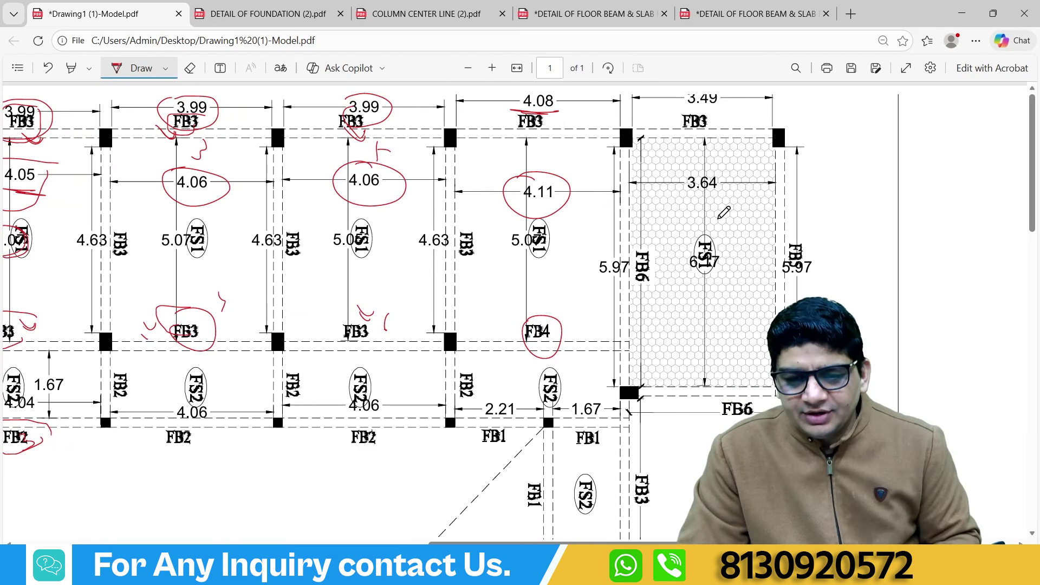
mouse_move(683, 172)
left_mouse_down()
mouse_move(715, 210)
mouse_move(683, 181)
left_mouse_up()
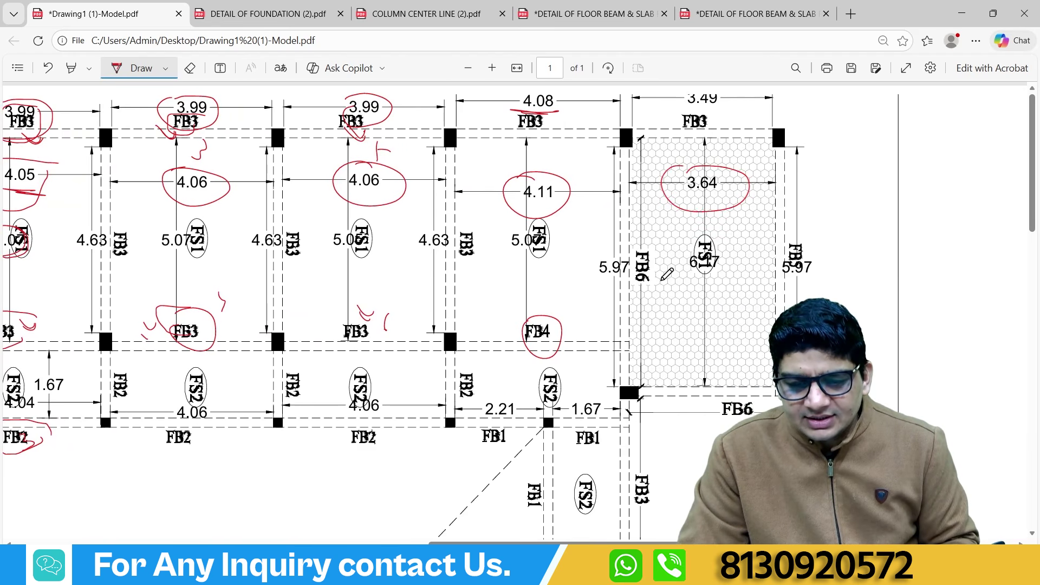
mouse_move(675, 253)
left_mouse_down()
mouse_move(682, 289)
mouse_move(676, 250)
left_mouse_up()
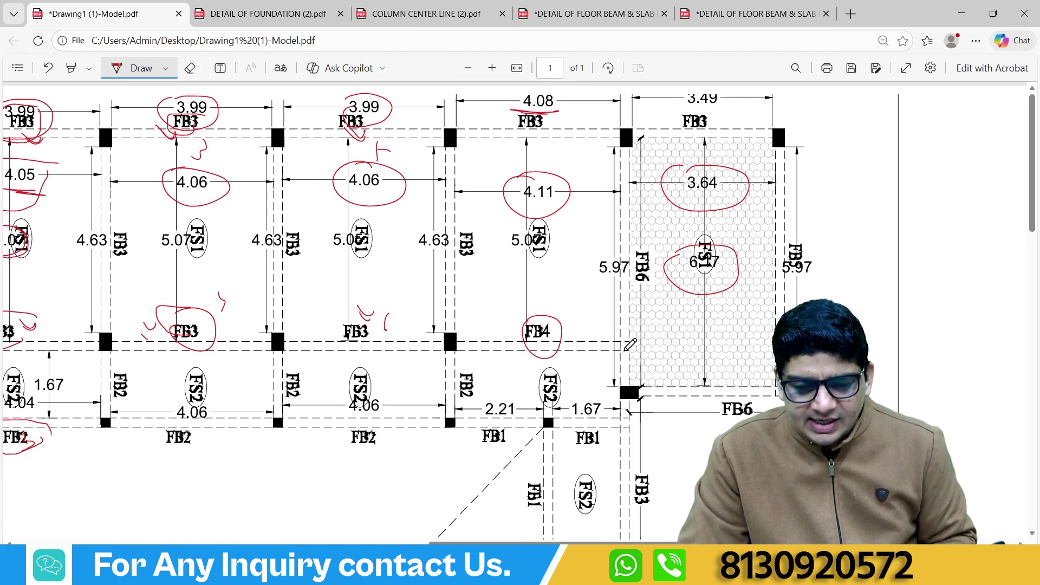
left_click_drag(626, 350, 631, 379)
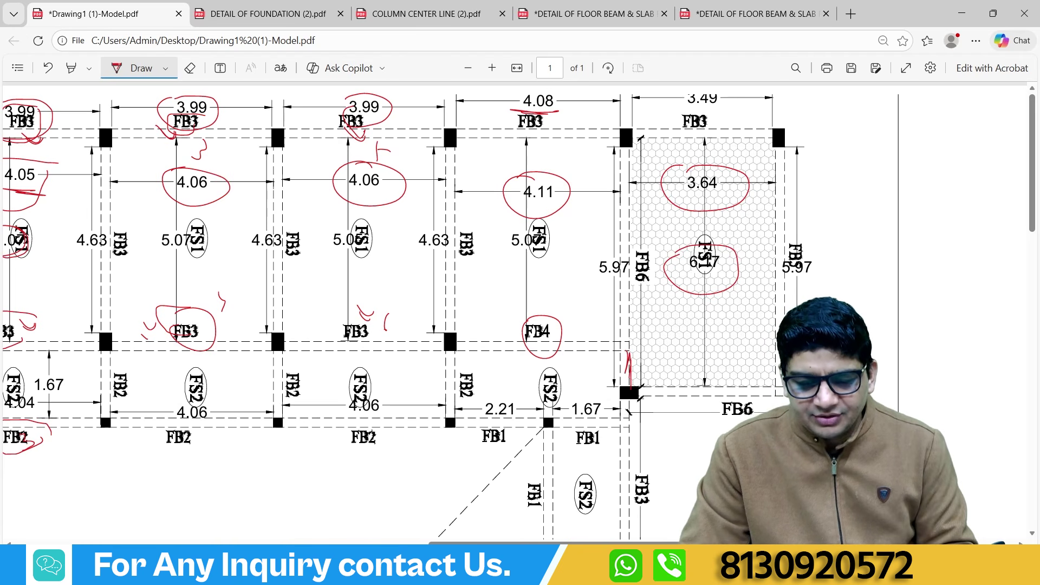
- Return to the estimation sheet and enter the count 1 in C160, x in D160 and the width 3.64 in E160, rechecking it on the plan
key("alt+Tab")
left_click(259, 417)
type("1")
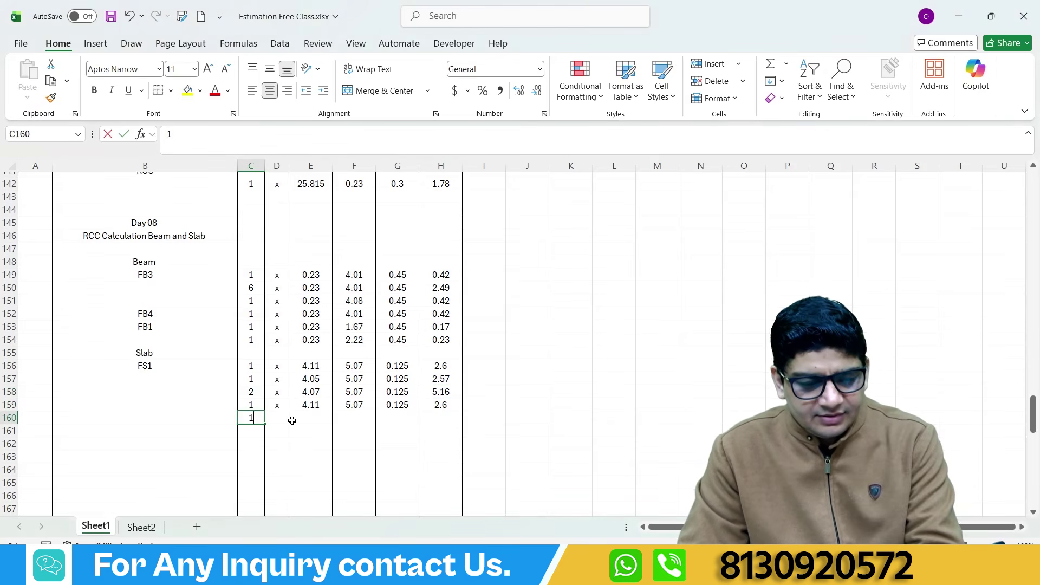
left_click(274, 420)
type("x")
left_click(300, 421)
type("3")
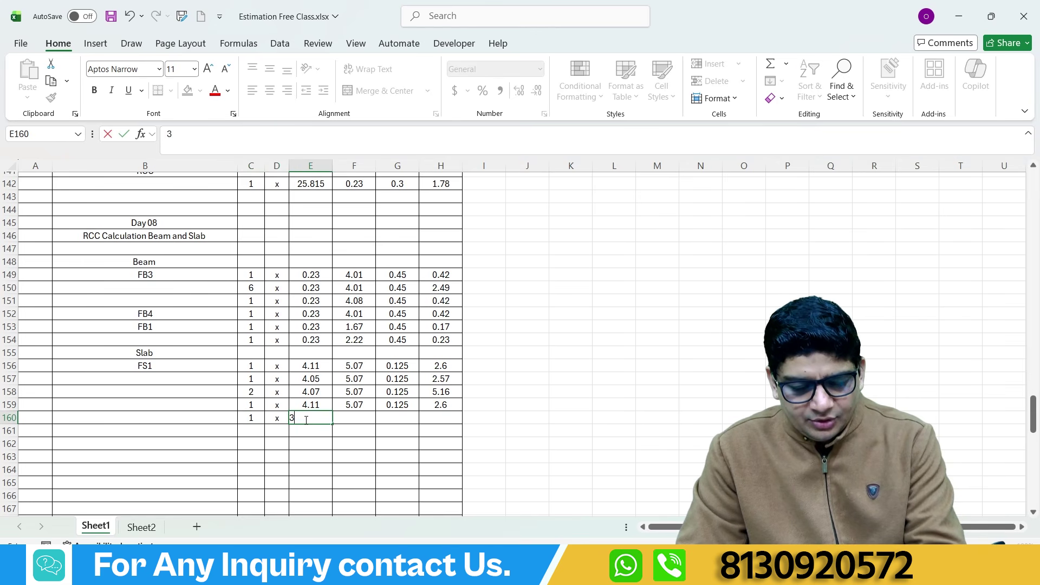
type(".67")
key("alt+Tab")
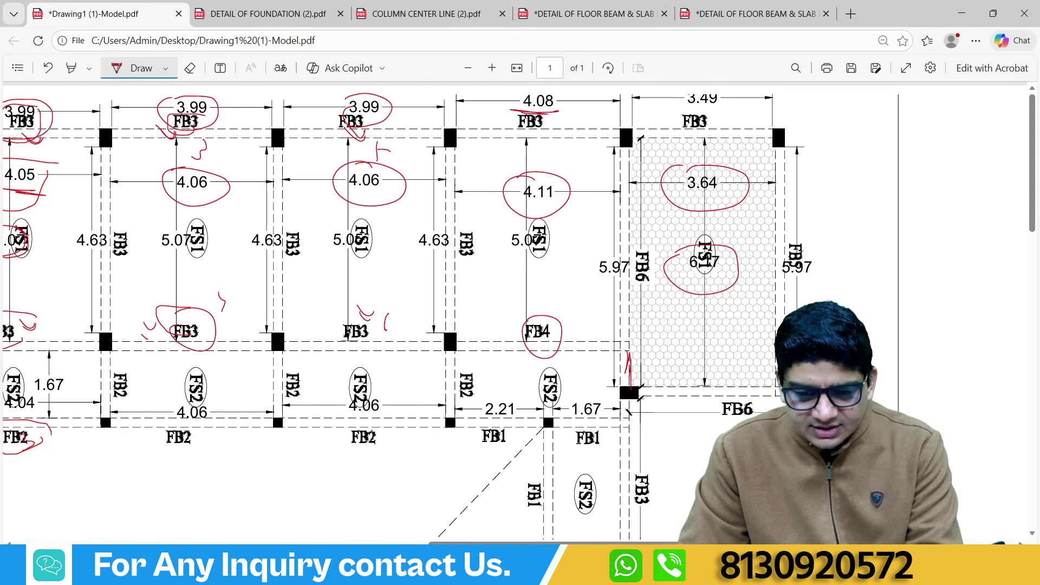
key("alt+Tab")
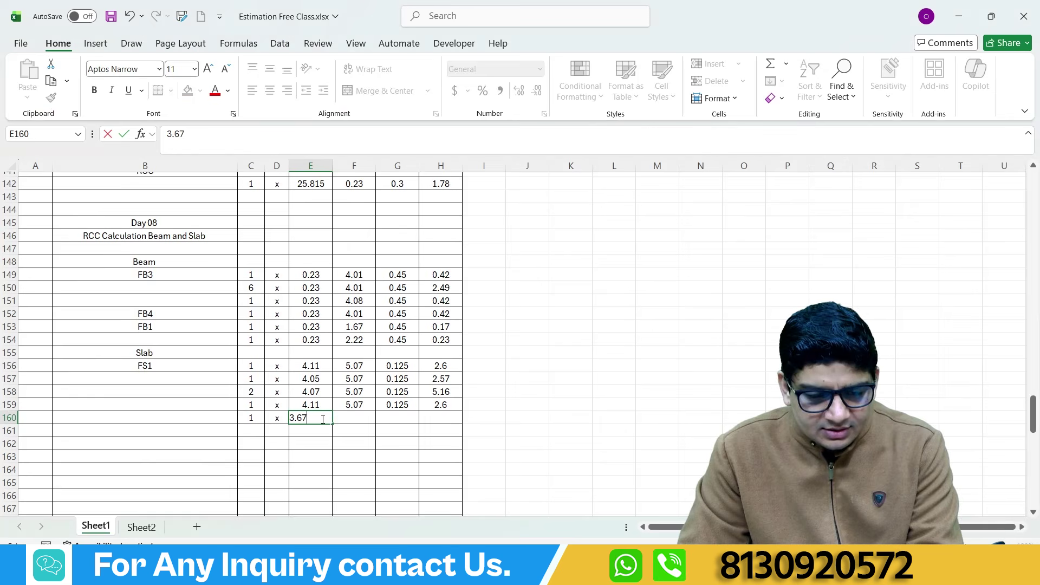
left_click(358, 419)
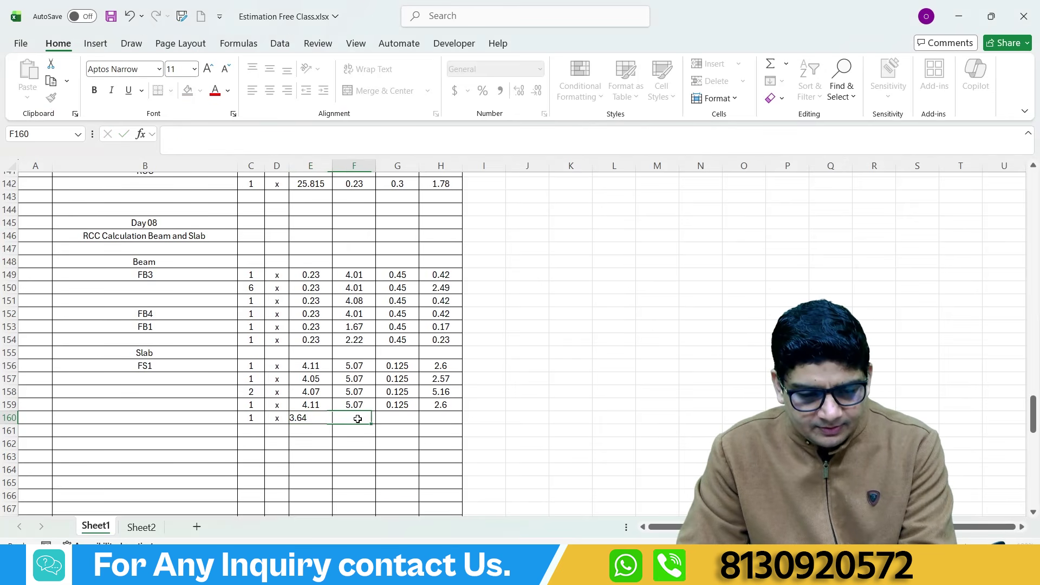
- Recheck the hatched FS1 panel's length on the plan PDF and enter 6.17 in F160 of the estimation sheet
key("alt+Tab")
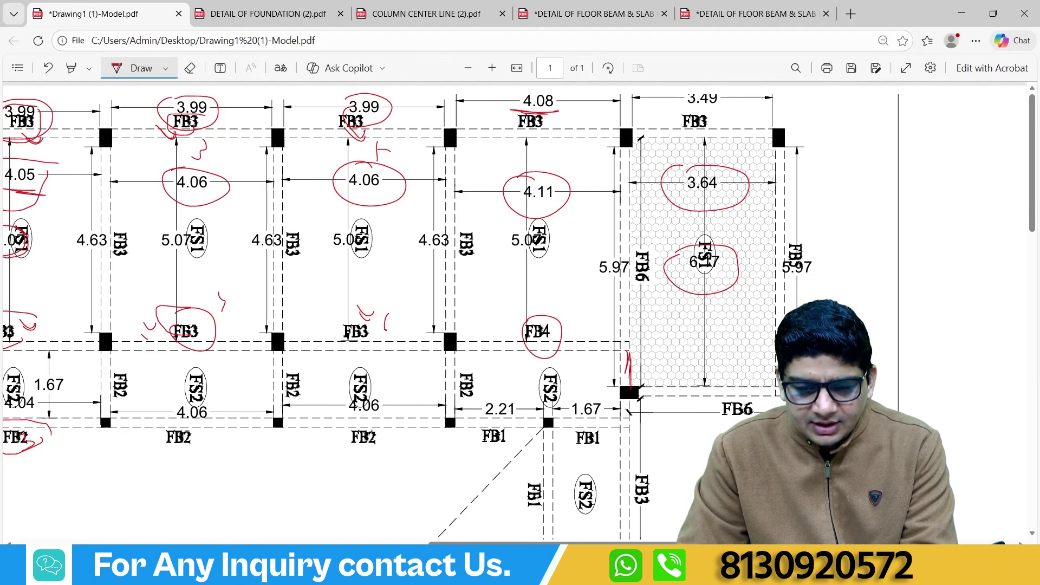
key("alt+Tab")
type("6")
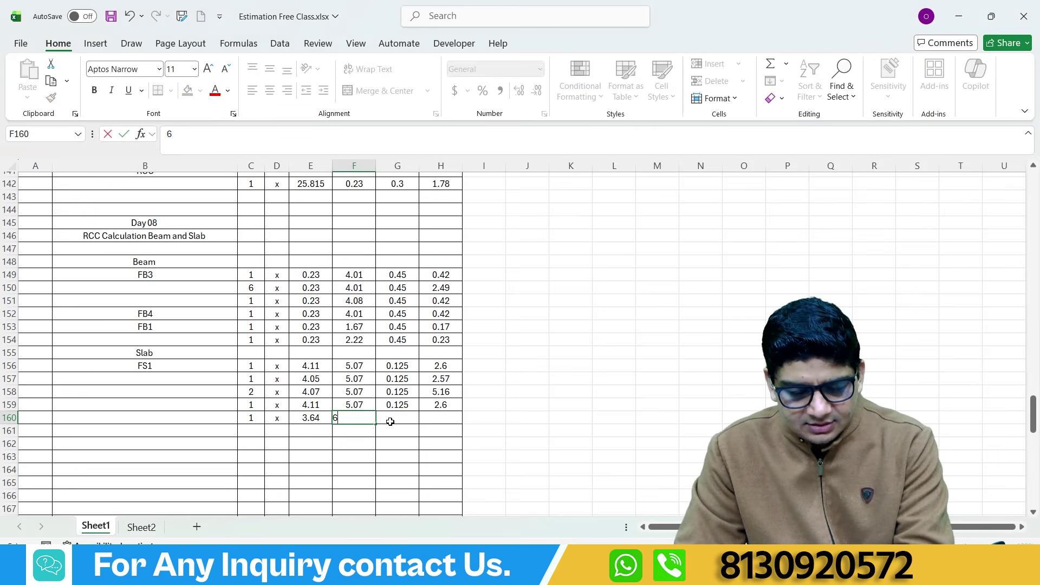
type(".17")
- Link the thickness G160 to G159 and fill the quantity formula from H159 down to H160
left_click(405, 418)
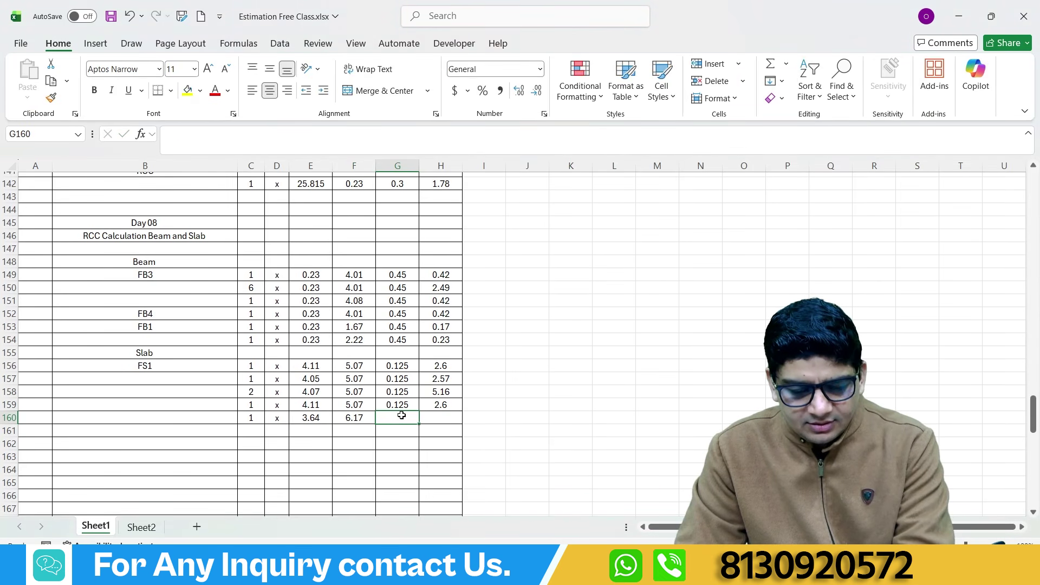
type("=")
left_click(402, 406)
key("Return")
left_click(440, 405)
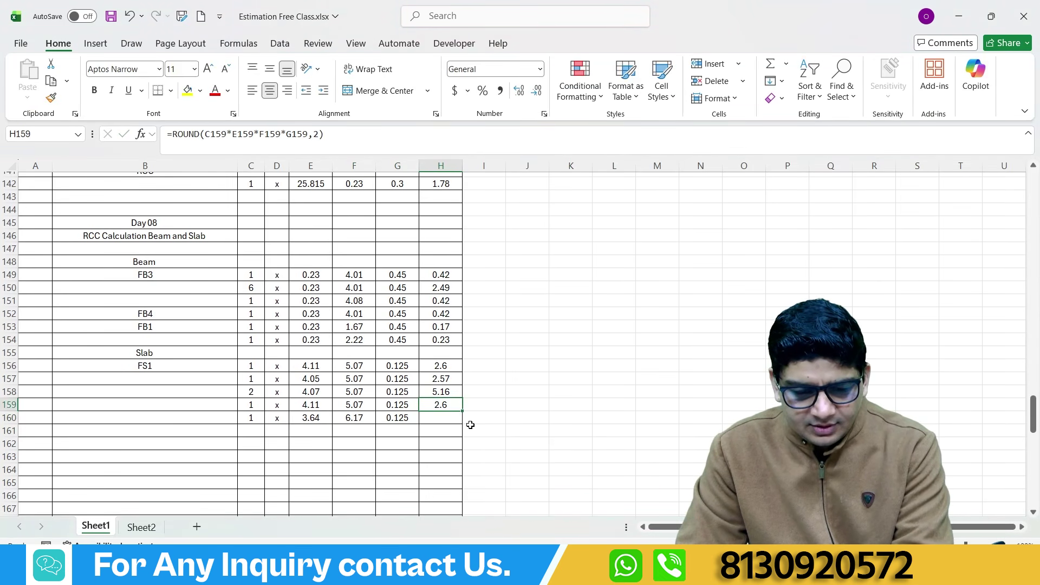
left_click_drag(463, 413, 465, 425)
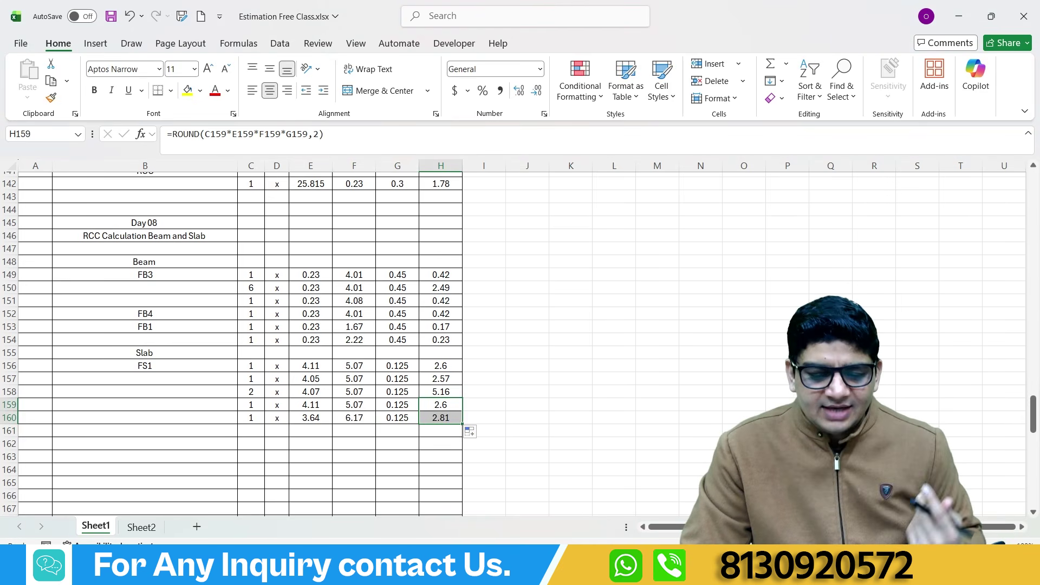
- Switch to the plan PDF, draw a red line across the first FS2 strip and circle the next FS2 panel's 1.67 and 4.04 dimensions
key("alt+Tab")
scroll(235, 530, "left", 10)
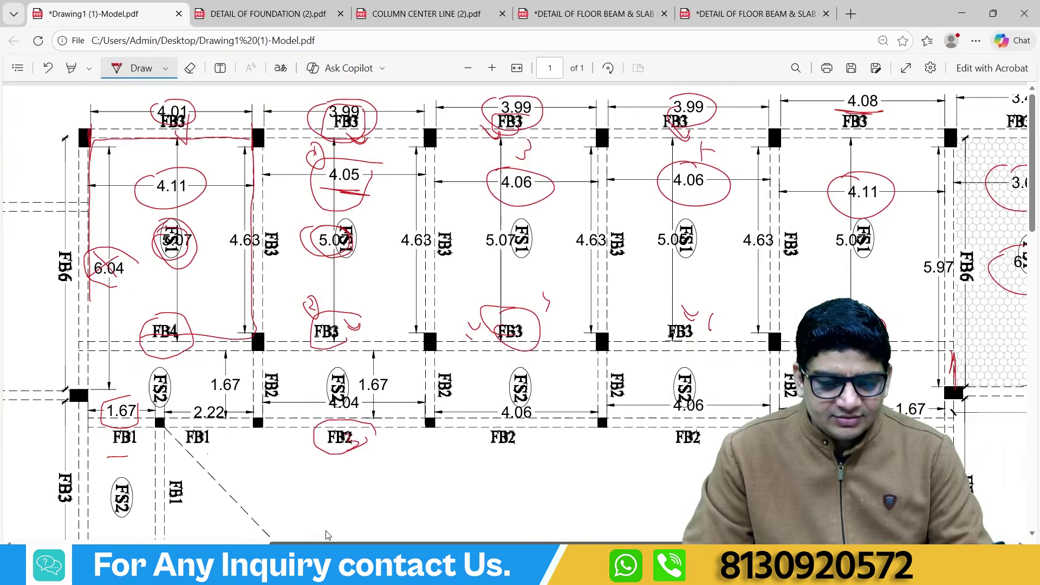
scroll(235, 531, "right", 3)
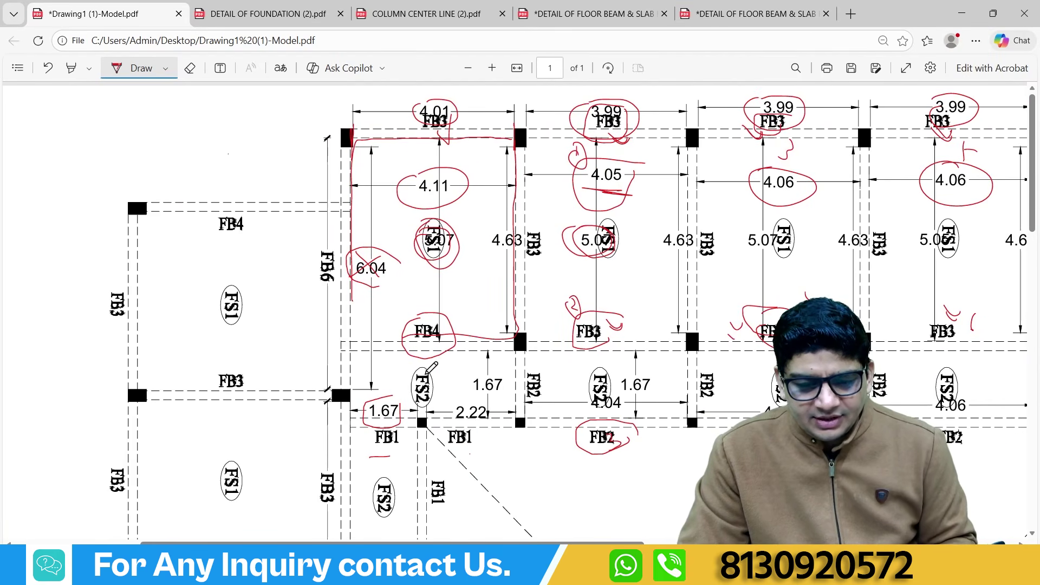
left_click_drag(511, 374, 356, 367)
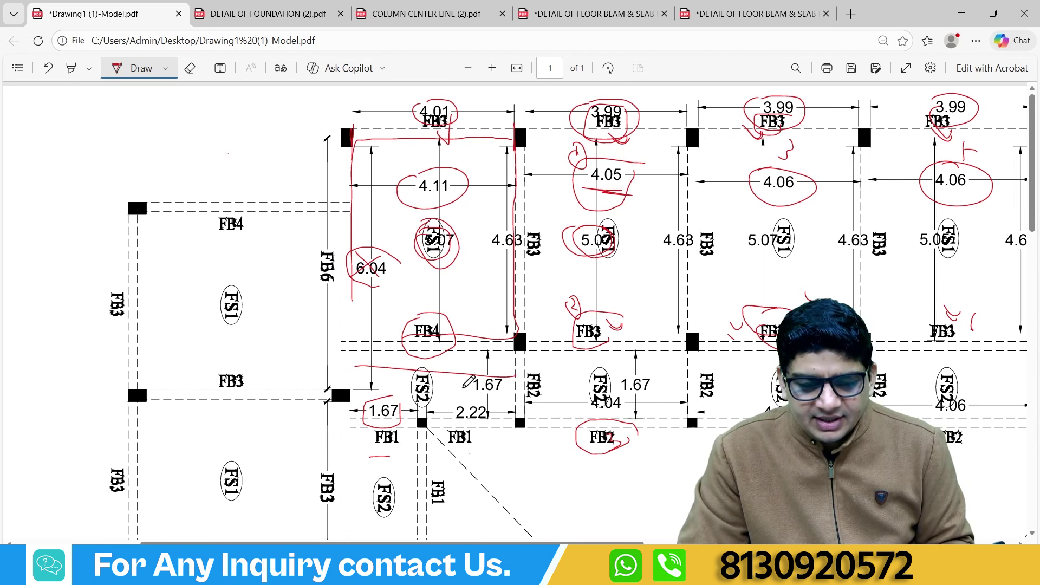
mouse_move(628, 372)
left_mouse_down()
mouse_move(662, 391)
mouse_move(623, 373)
mouse_move(582, 417)
mouse_move(644, 414)
left_mouse_up()
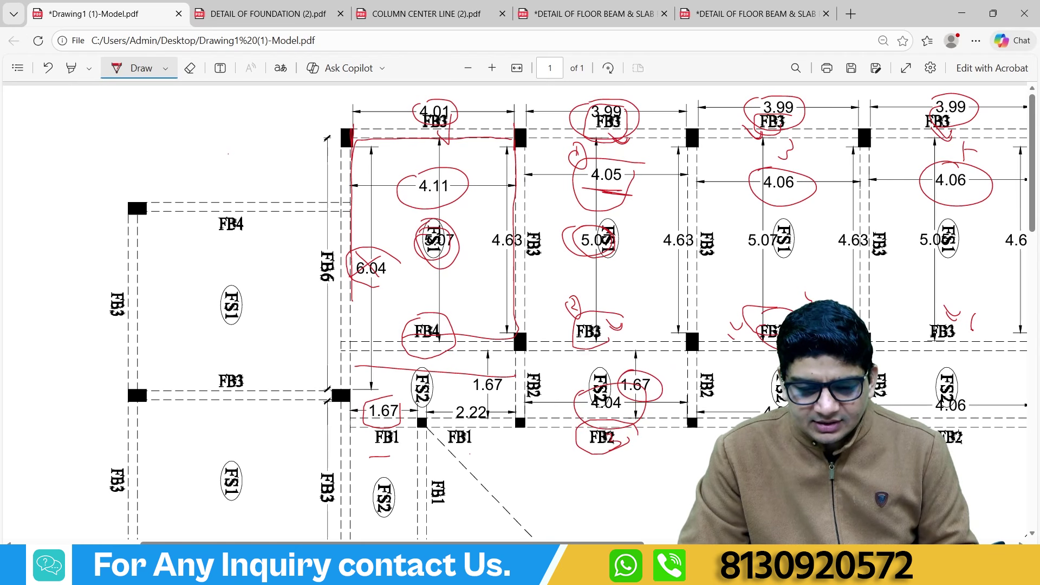
- Return to the estimation sheet and start row 161 with the label FS2, the count 1 and x
key("alt+Tab")
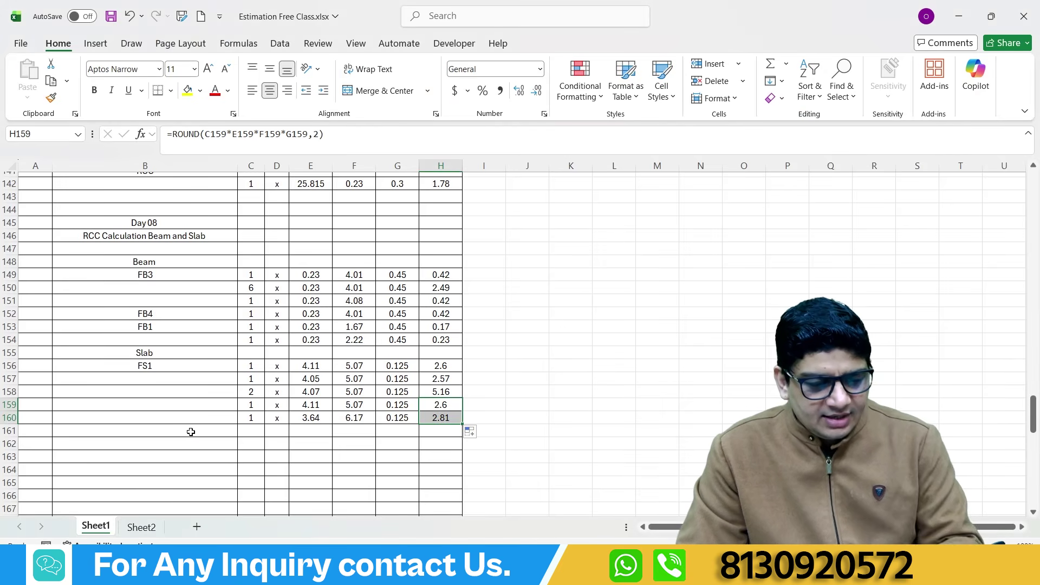
left_click(190, 431)
type("FS")
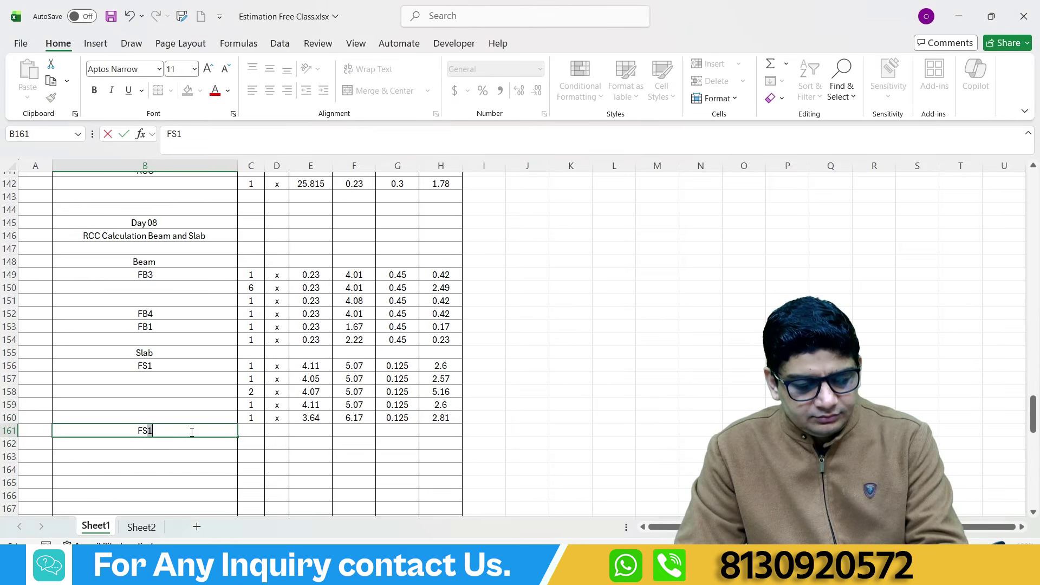
type("2")
left_click(250, 431)
type("1")
left_click(284, 435)
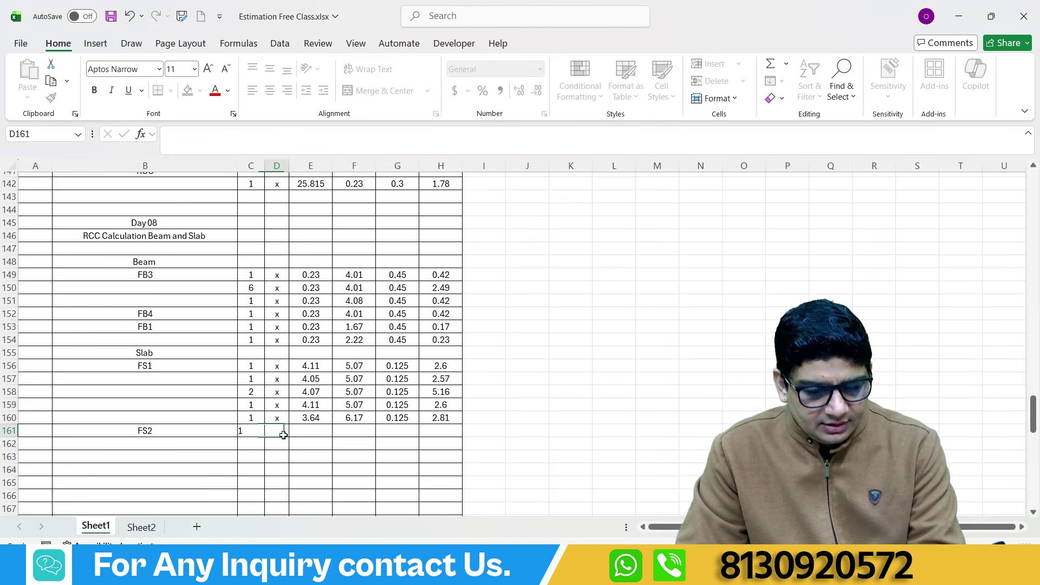
type("x")
- Enter the FS2 panel's width 1.67 in E161 and, after rechecking the plan PDF, its length 4.04 in F161
left_click(313, 429)
type("1.")
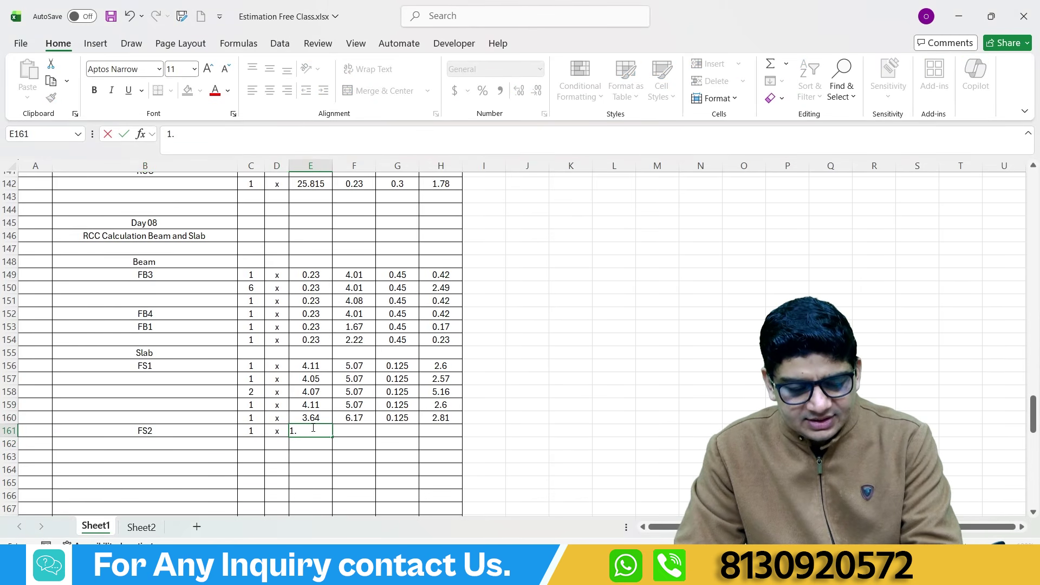
type("67")
left_click(353, 428)
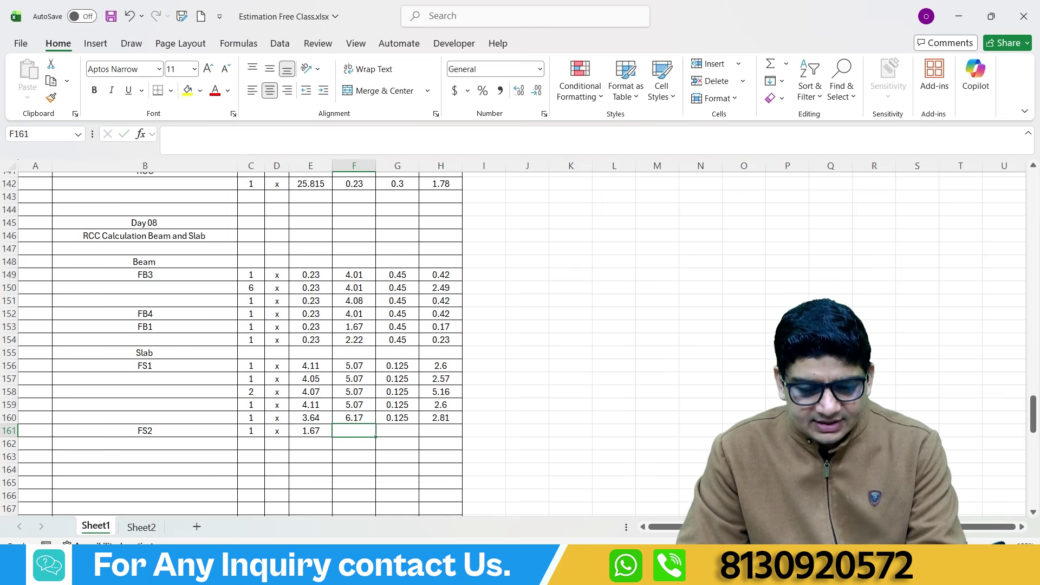
key("alt+Tab")
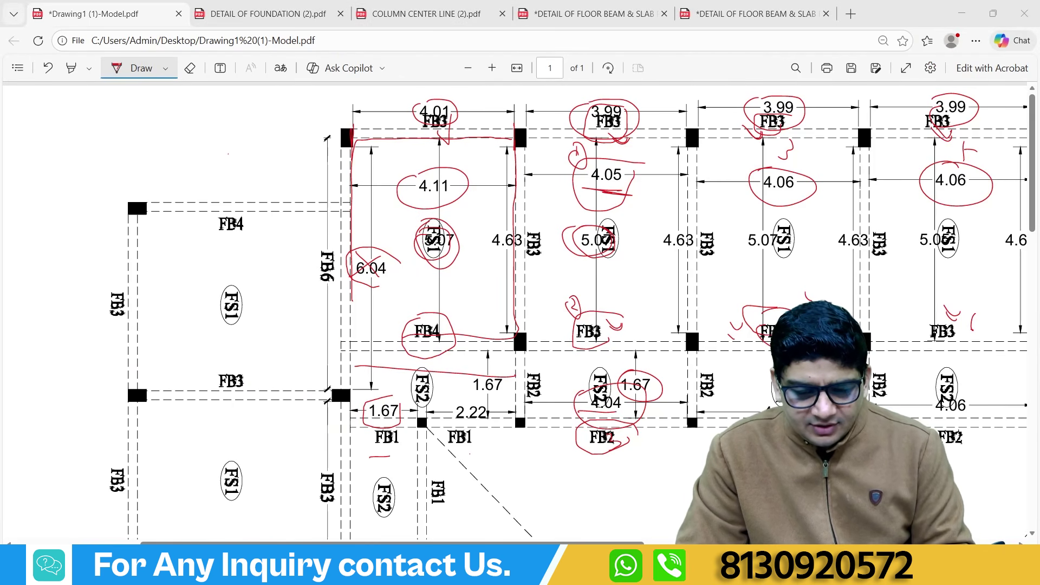
key("alt+Tab")
type("4.0")
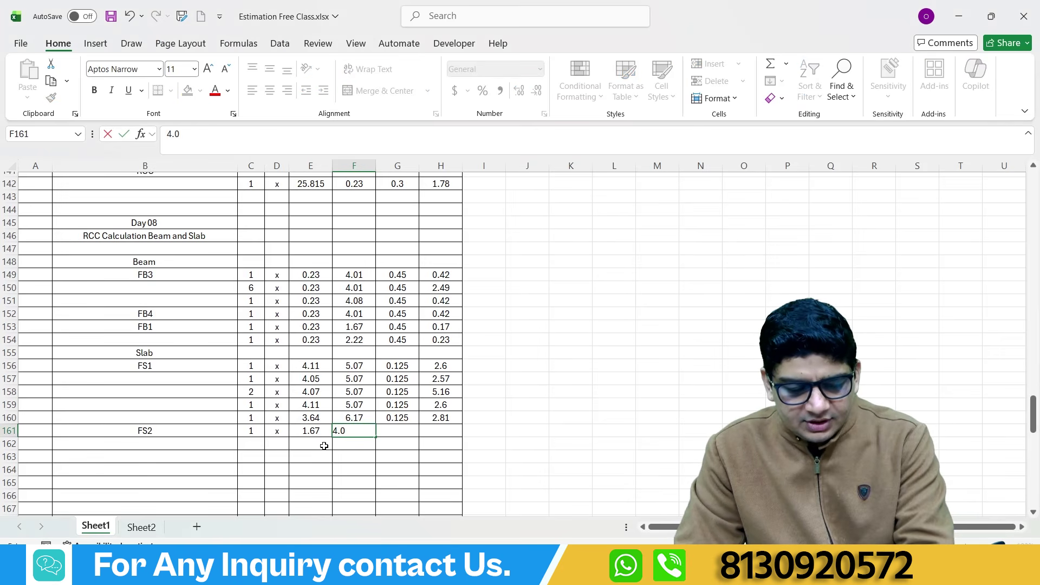
type("4")
- Link the FS2 thickness in G161 to the slab thickness in G160
left_click(391, 431)
type("=")
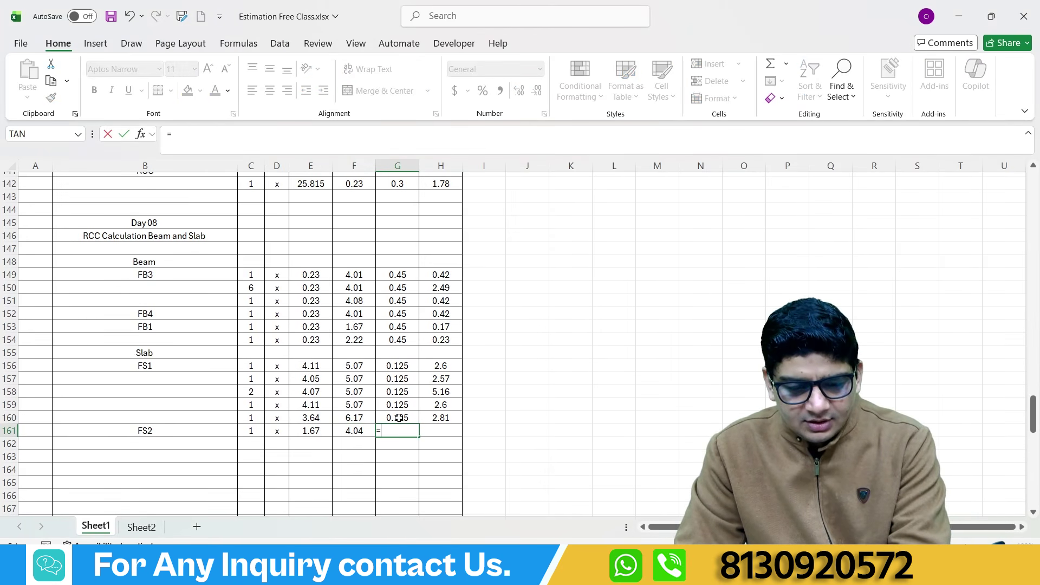
left_click(400, 417)
key("Return")
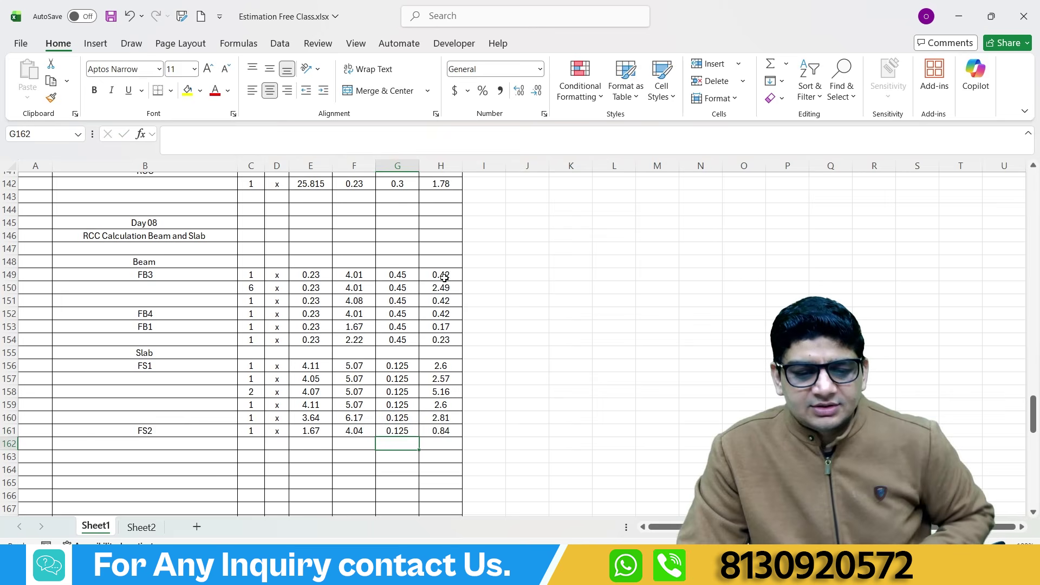
- Total the beam and slab quantities H149:H161 in H162 and make the total bold
left_click_drag(444, 278, 441, 431)
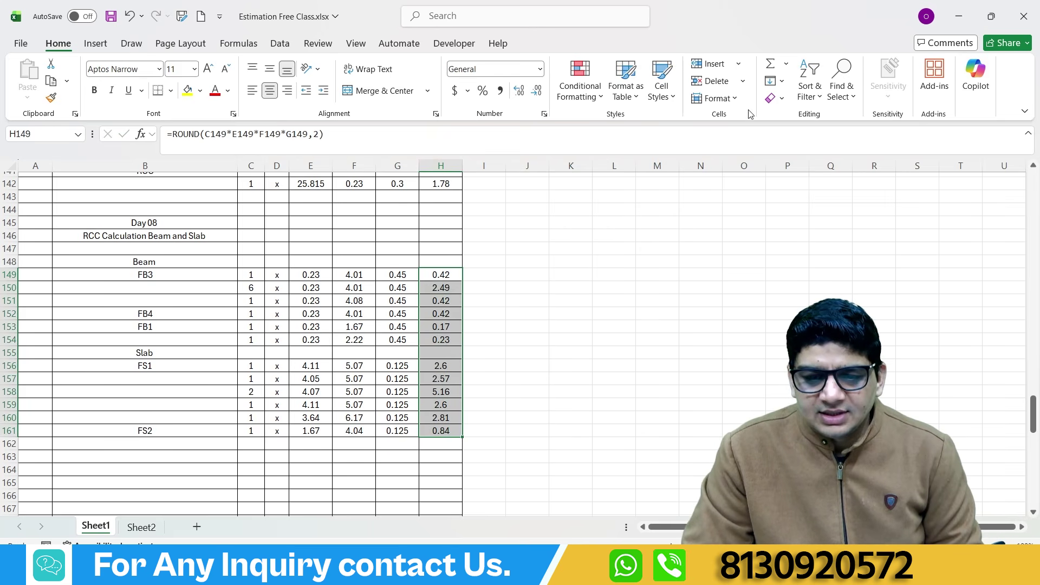
left_click(769, 64)
left_click(432, 445)
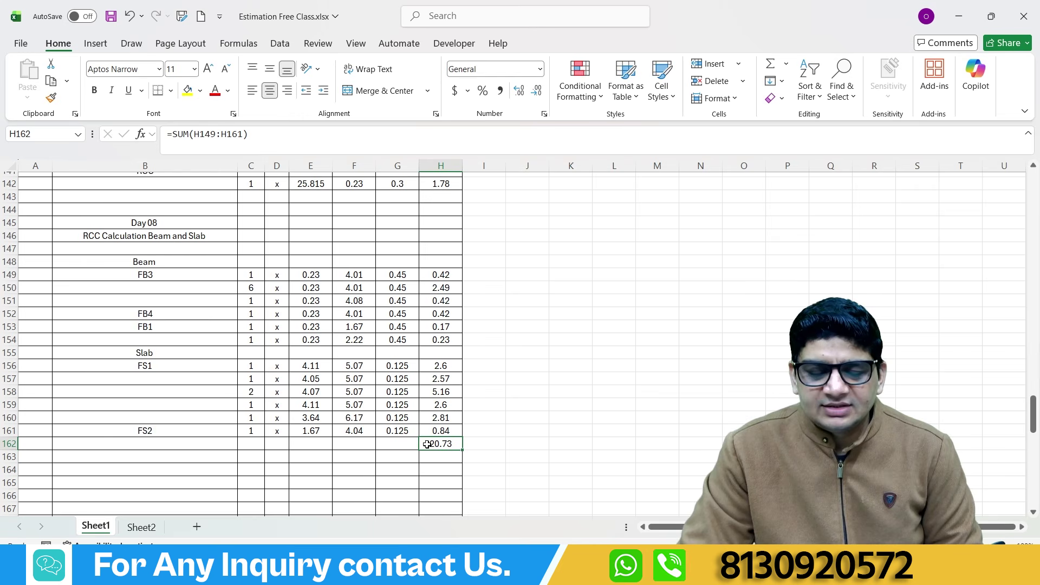
left_click(94, 90)
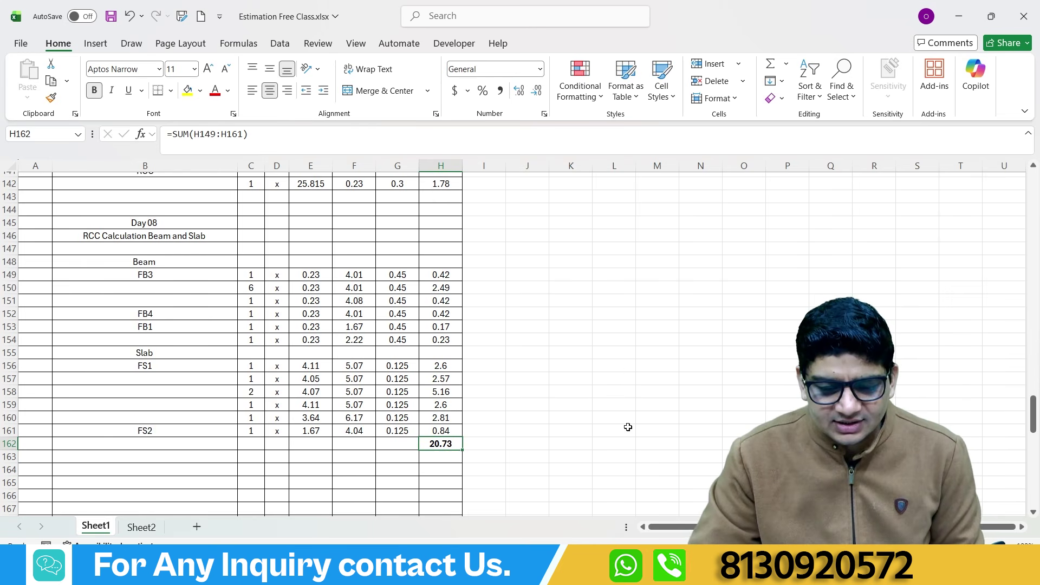
- Switch to the plan PDF and erase the red markings on the first FS1 panel, including its edges and the FB4 beam
key("alt+Tab")
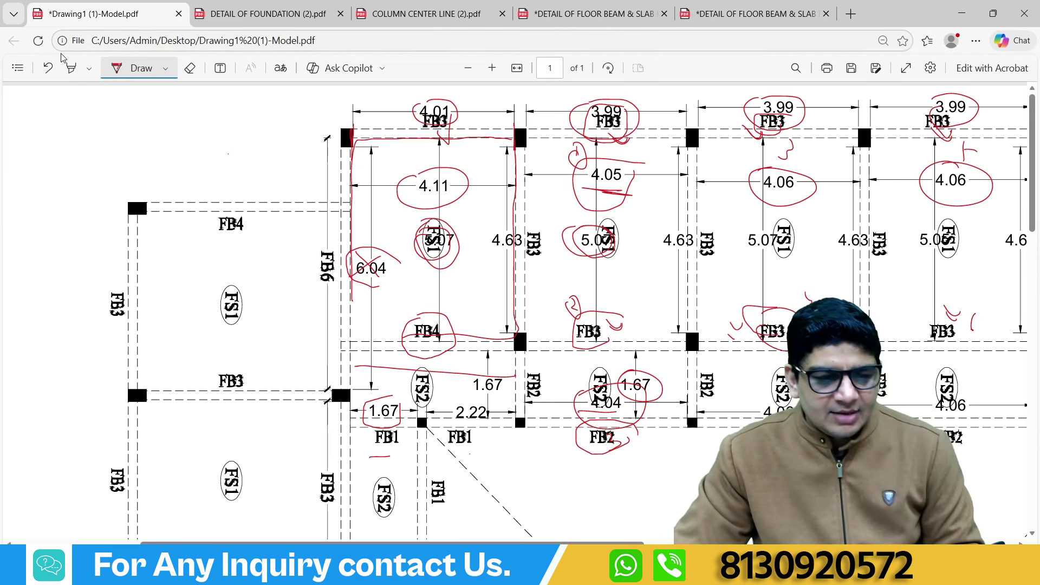
left_click(189, 68)
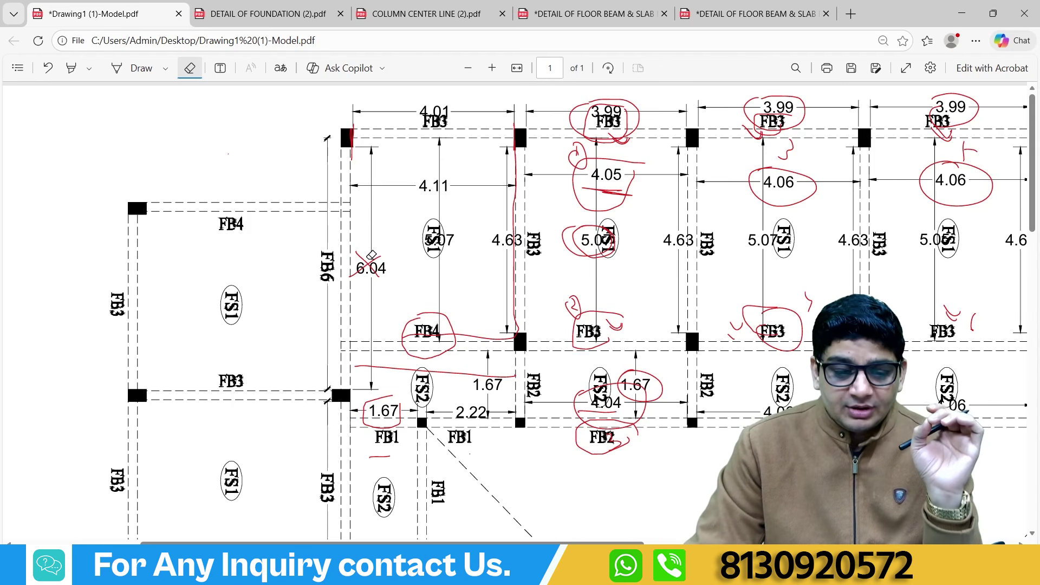
left_click_drag(369, 256, 380, 272)
left_click_drag(376, 372, 458, 312)
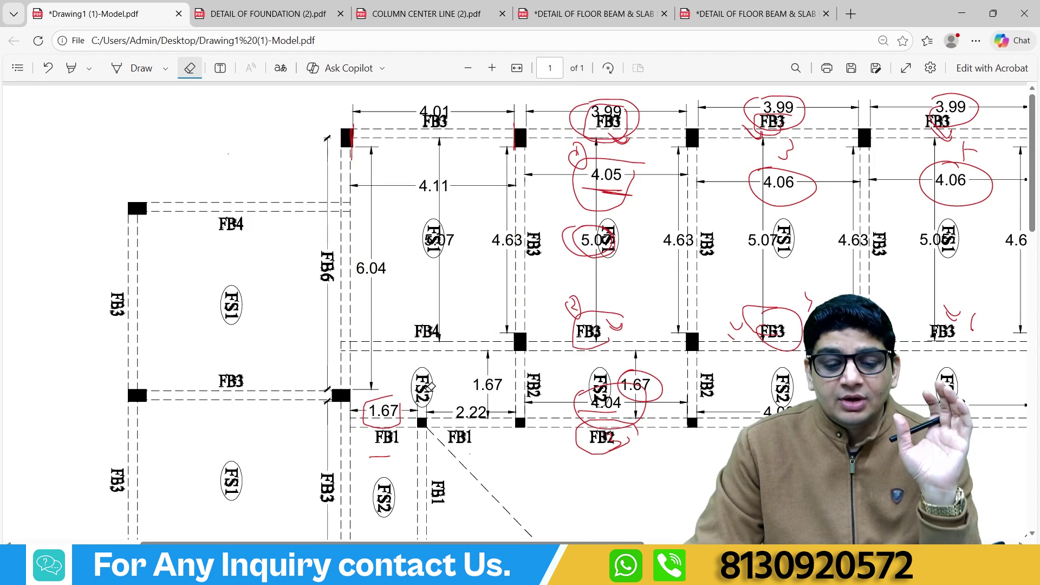
mouse_move(425, 134)
left_mouse_down()
mouse_move(315, 145)
mouse_move(357, 141)
left_mouse_up()
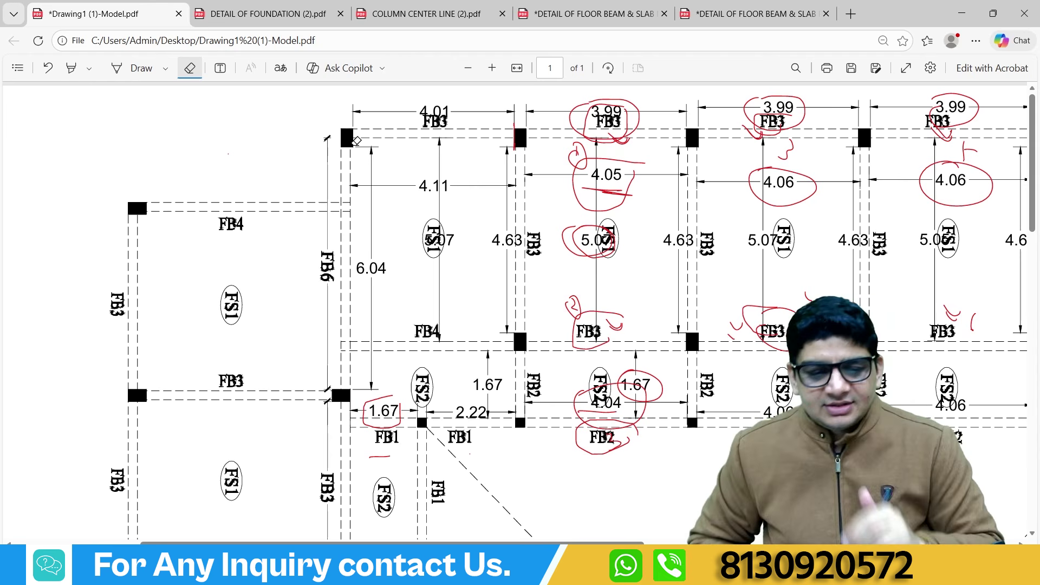
- Circle the first FS1 panel's 4.11 width in red and write a boxed 4.11 in the blank area beside the plan
left_click(122, 71)
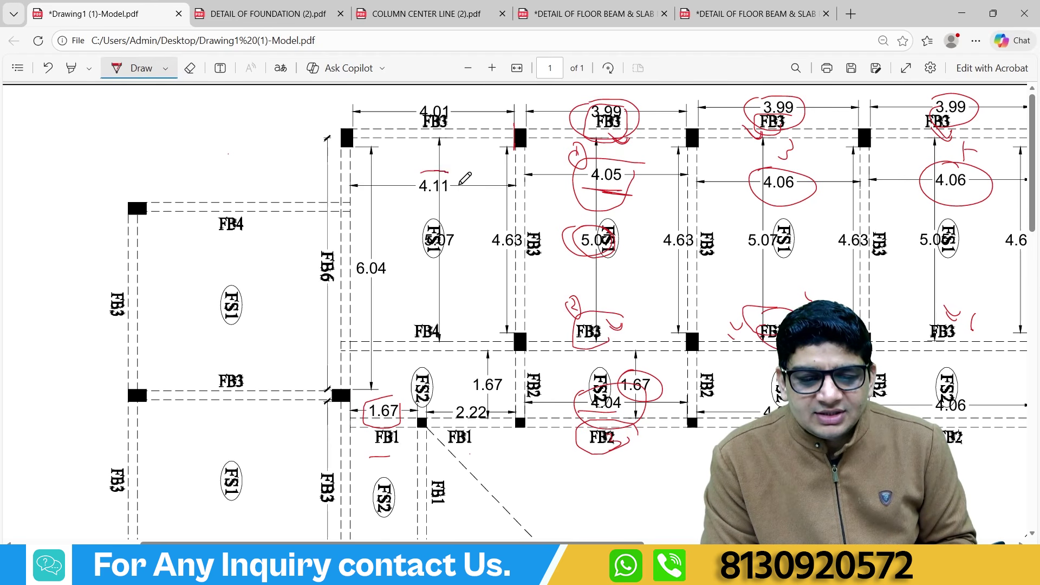
left_click_drag(461, 179, 412, 174)
left_click_drag(187, 139, 196, 154)
mouse_move(193, 141)
left_mouse_down()
mouse_move(193, 159)
mouse_move(200, 154)
left_mouse_up()
mouse_move(209, 142)
left_mouse_down()
mouse_move(208, 159)
mouse_move(229, 155)
left_mouse_up()
mouse_move(233, 174)
left_mouse_down()
mouse_move(158, 167)
mouse_move(236, 173)
left_mouse_up()
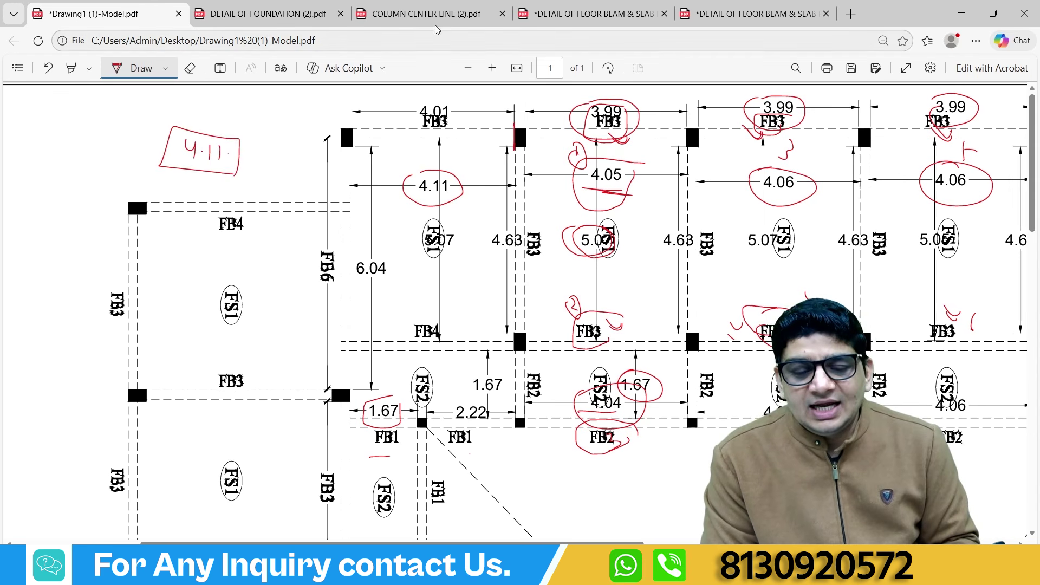
- Open the COLUMN CENTER LINE PDF and circle the matching bay between the C5 columns on grids C and E in blue
left_click(413, 15)
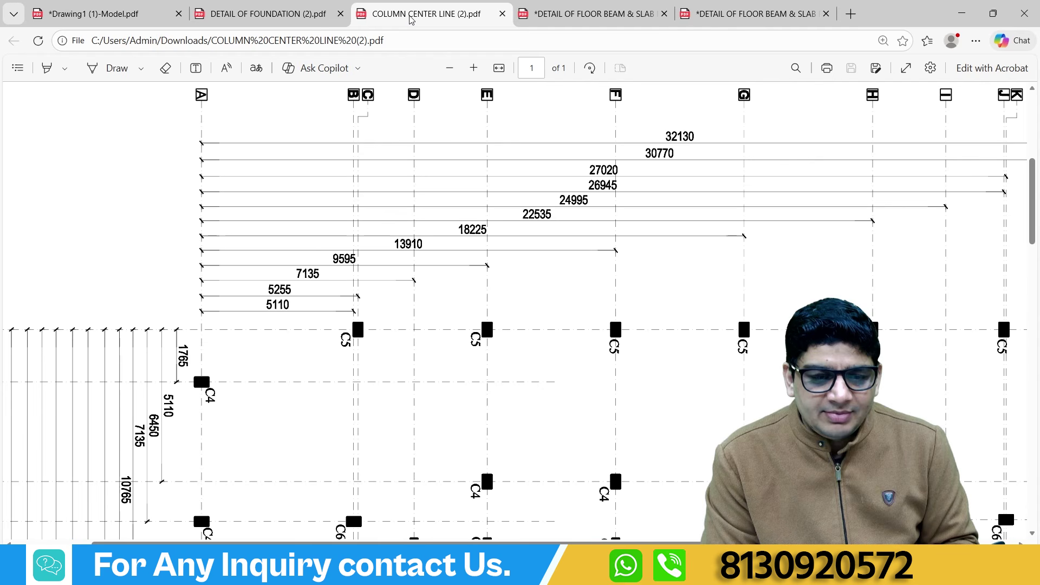
left_click(115, 69)
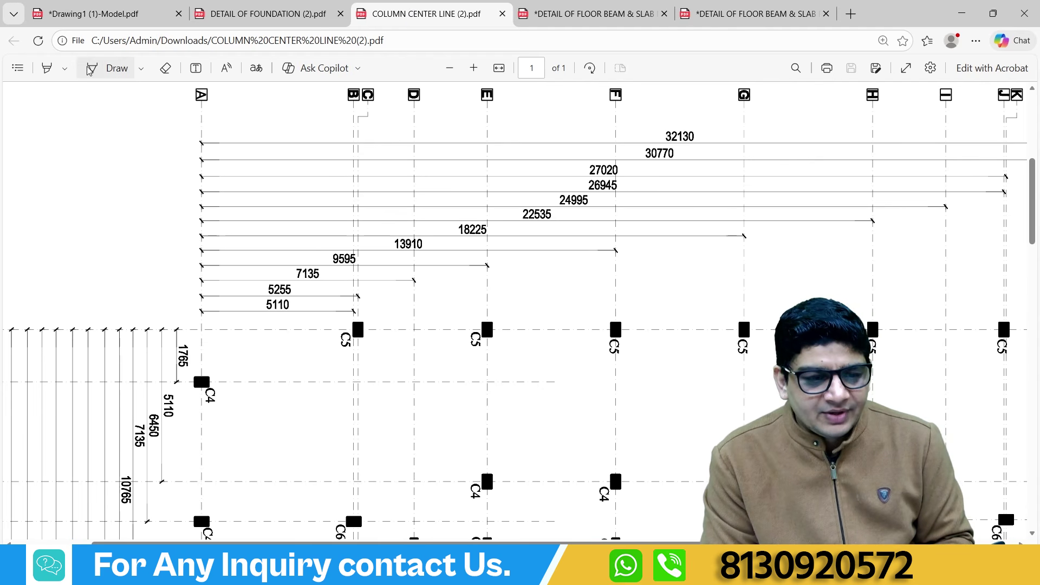
mouse_move(338, 322)
left_mouse_down()
mouse_move(504, 307)
mouse_move(509, 501)
mouse_move(347, 490)
mouse_move(333, 352)
mouse_move(354, 310)
left_mouse_up()
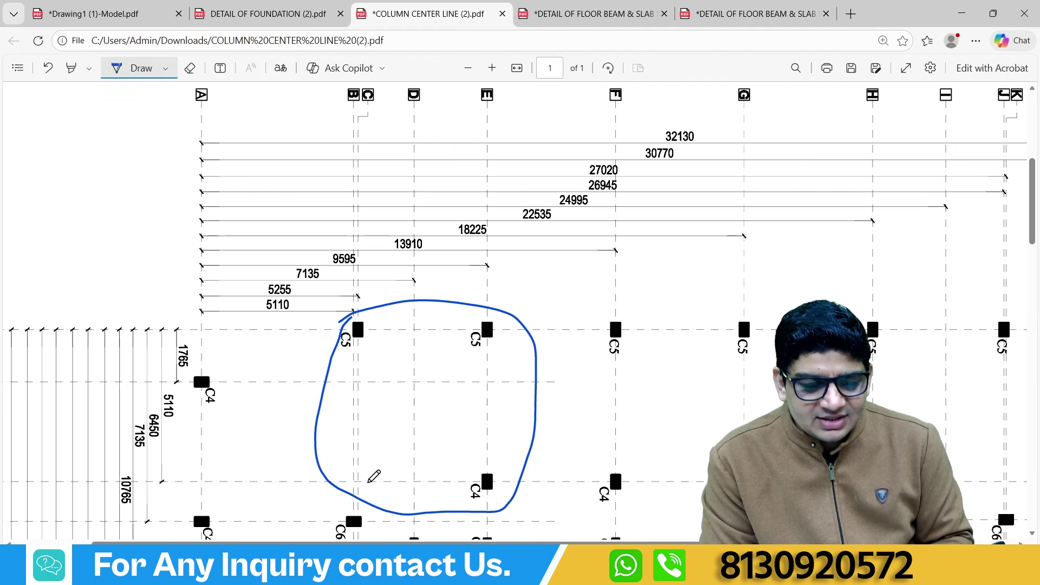
- Go back to the Drawing1 plan and circle the two support points at the ends of beam FB4 in red
left_click(111, 12)
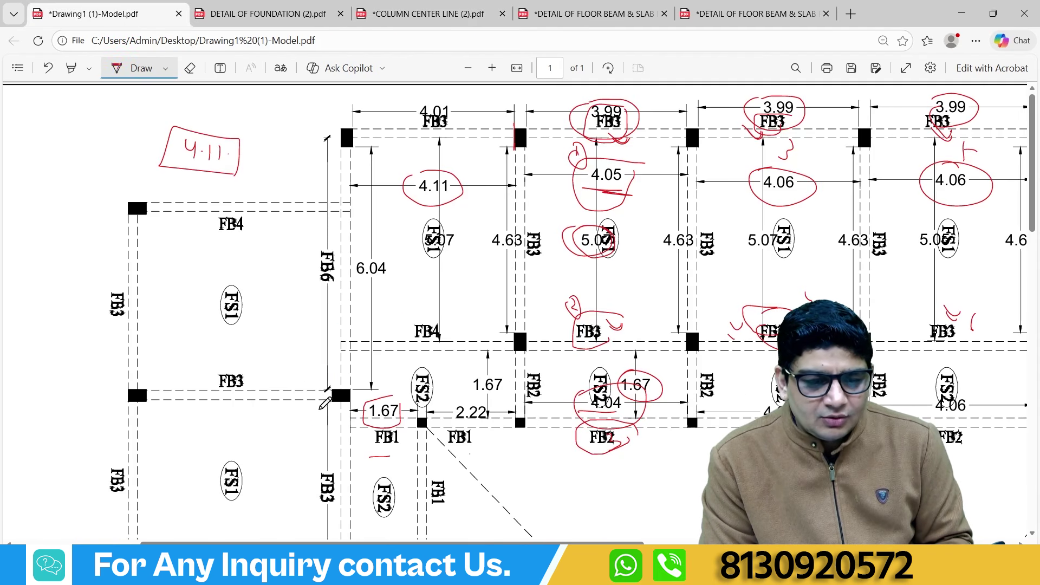
mouse_move(506, 324)
left_mouse_down()
mouse_move(547, 363)
mouse_move(501, 325)
left_mouse_up()
mouse_move(368, 331)
left_mouse_down()
mouse_move(371, 352)
mouse_move(324, 325)
left_mouse_up()
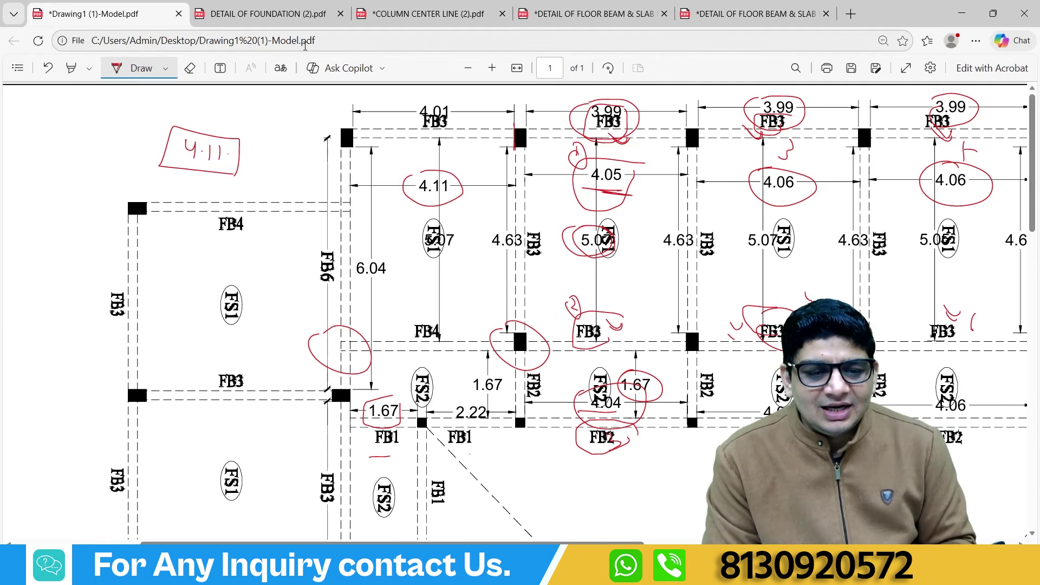
- Return to the COLUMN CENTER LINE PDF and draw vertical blue lines through the C5 columns on grids E and C
left_click(436, 12)
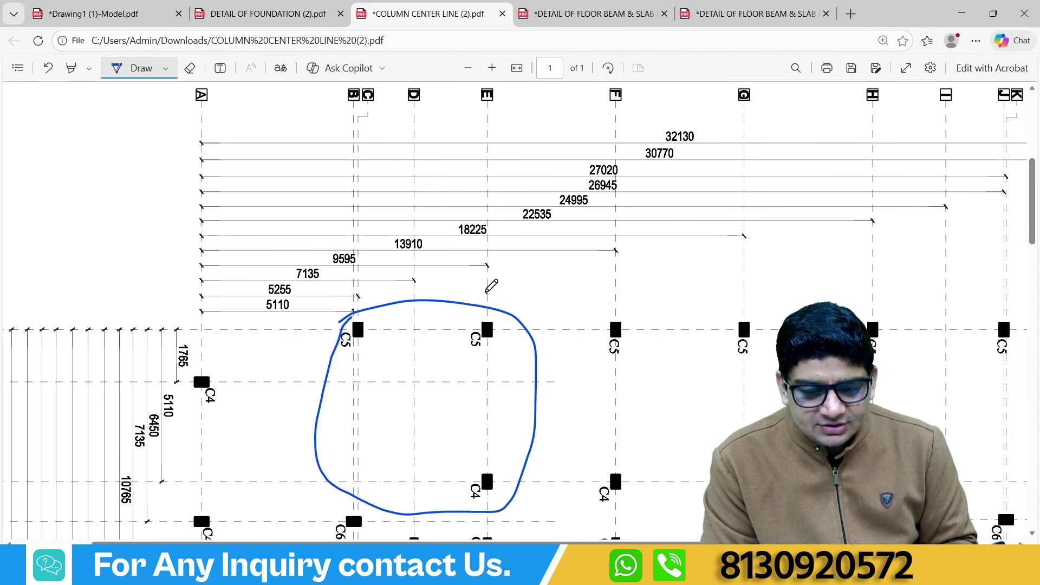
left_click_drag(486, 292, 487, 381)
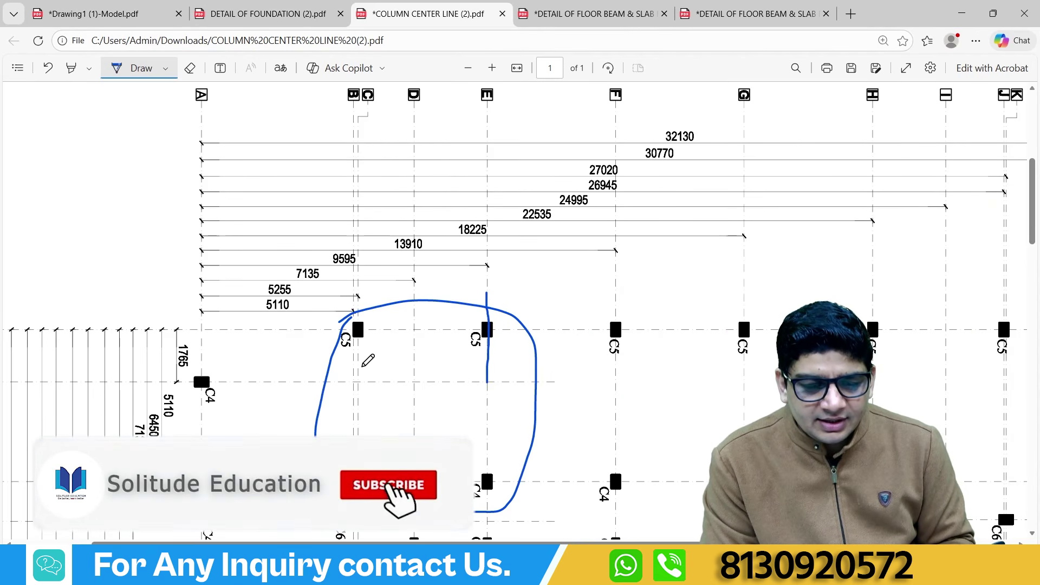
left_click_drag(357, 307, 360, 382)
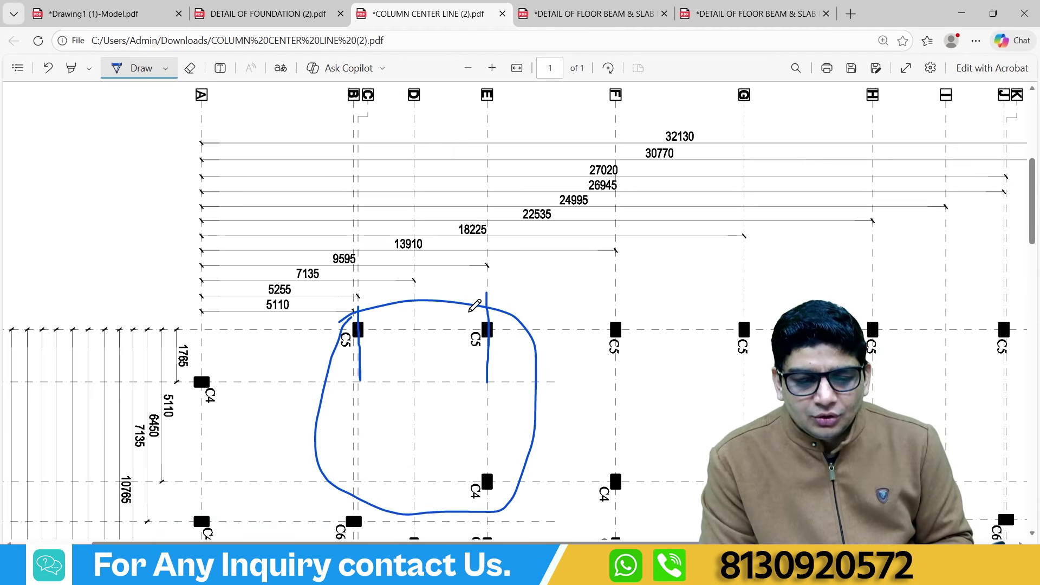
- Circle the 9595 dimension, underline 5255, and write 9595 over 5255 as a subtraction with a line beneath
left_click_drag(328, 250, 325, 262)
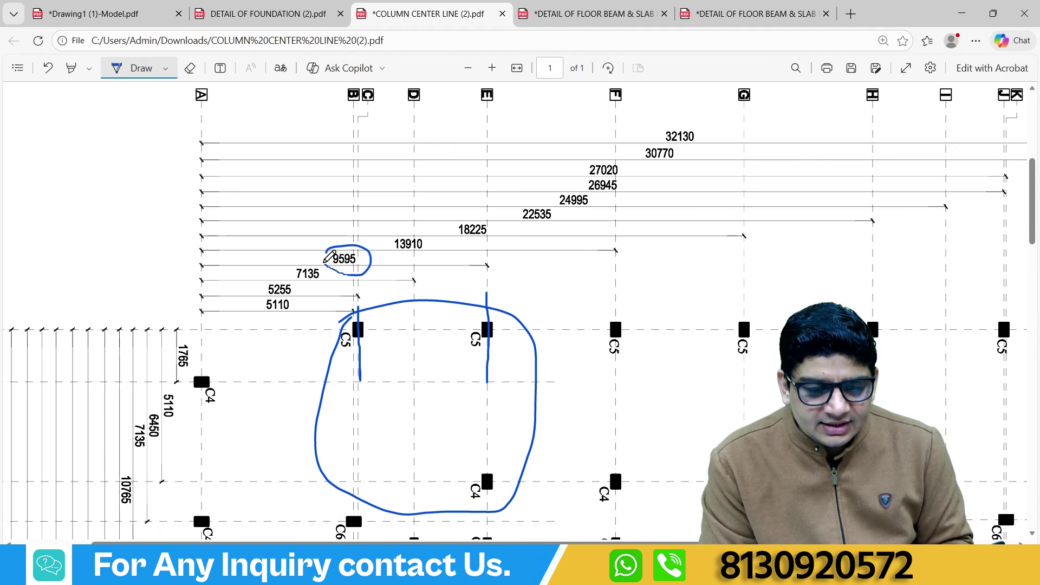
mouse_move(102, 123)
left_mouse_down()
mouse_move(100, 138)
mouse_move(113, 141)
mouse_move(115, 120)
mouse_move(124, 141)
left_mouse_up()
left_click_drag(131, 127, 140, 130)
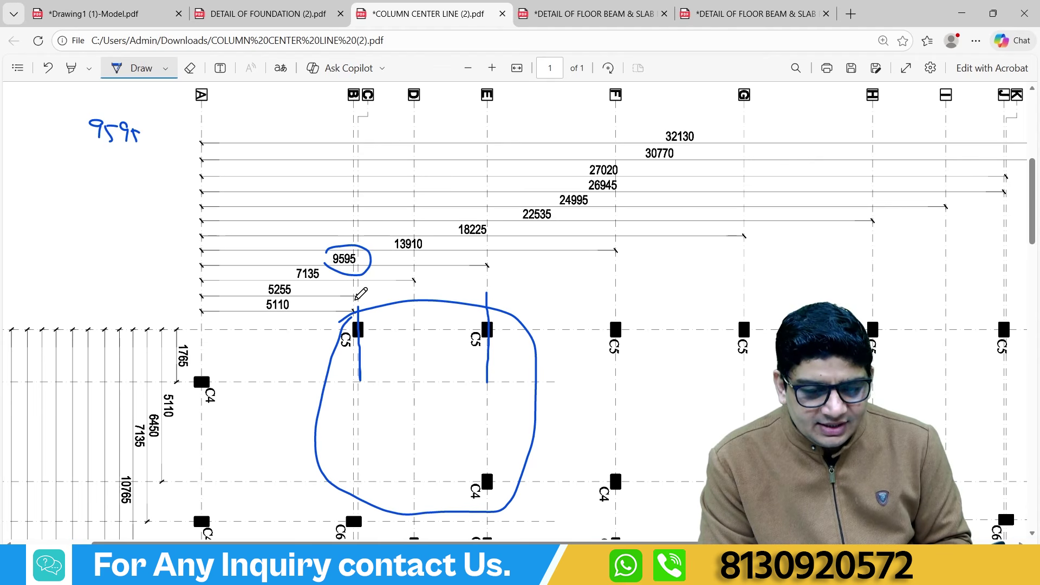
left_click_drag(268, 297, 291, 296)
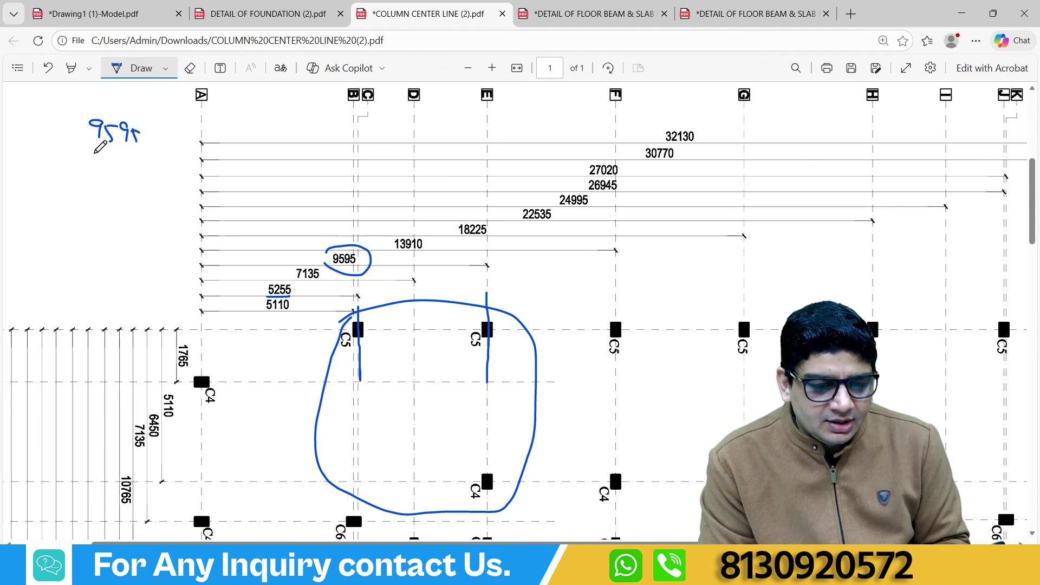
left_click_drag(98, 152, 106, 151)
left_click_drag(109, 155, 124, 168)
left_click_drag(126, 157, 83, 171)
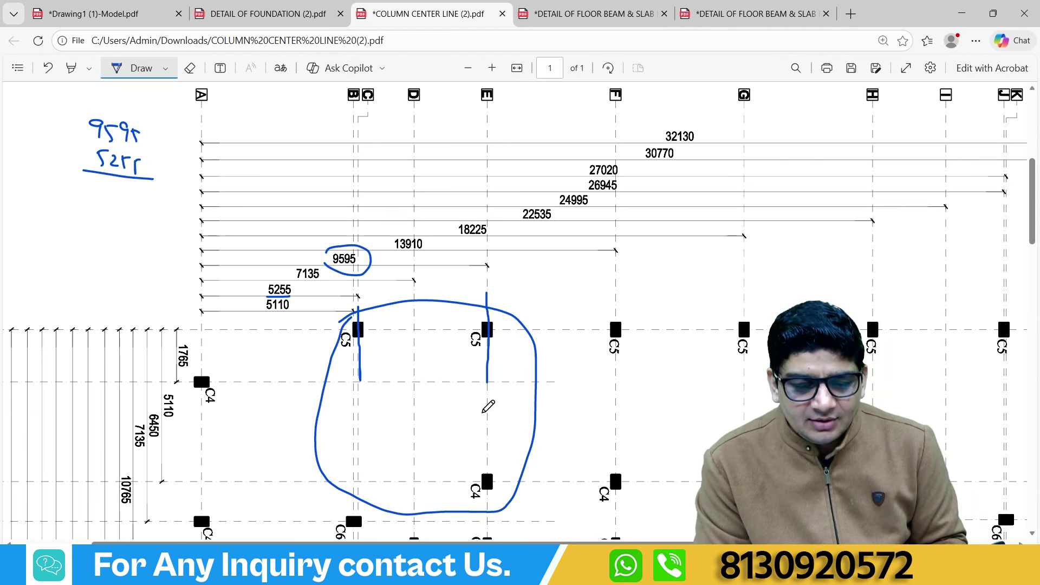
- Draw double-headed arrows from grid E to D and from D to C inside the circled bay, and tick both spans
left_click_drag(487, 413, 415, 410)
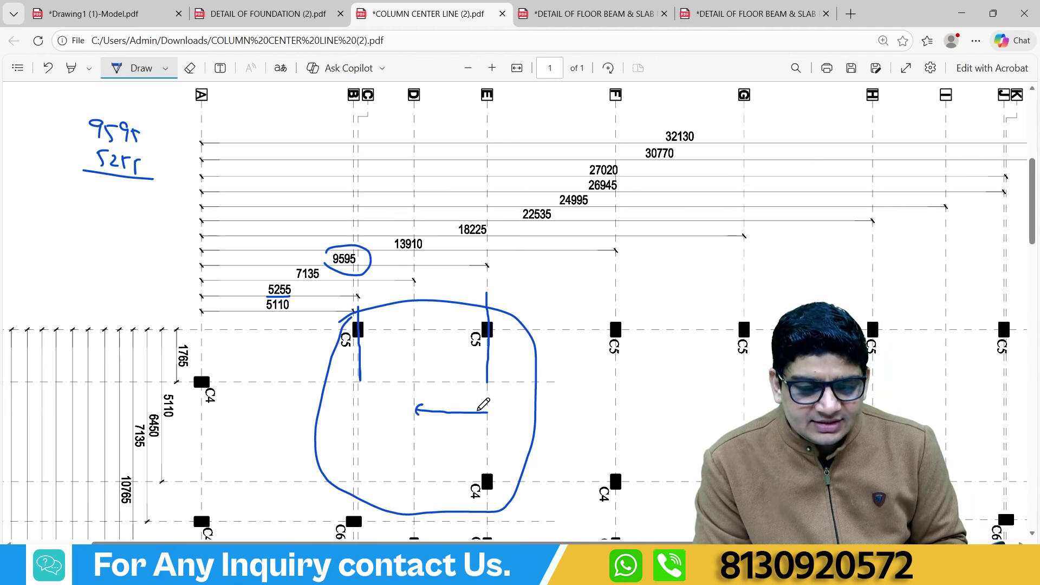
mouse_move(477, 406)
left_mouse_down()
mouse_move(479, 418)
mouse_move(358, 408)
left_mouse_up()
left_click_drag(365, 402, 362, 415)
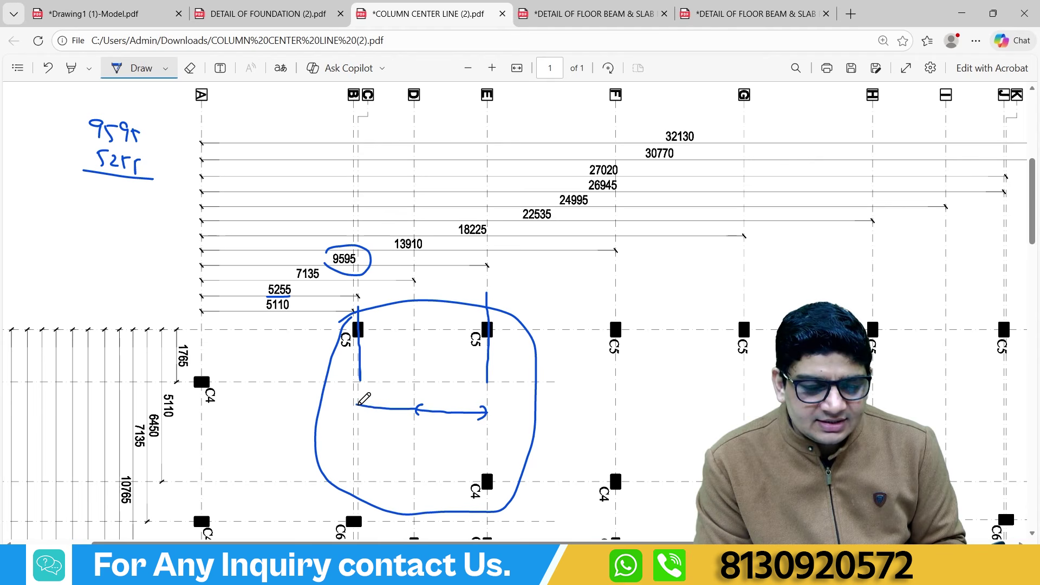
left_click_drag(422, 402, 409, 417)
mouse_move(410, 403)
left_mouse_down()
mouse_move(420, 417)
mouse_move(456, 398)
left_mouse_up()
left_click_drag(384, 391, 396, 398)
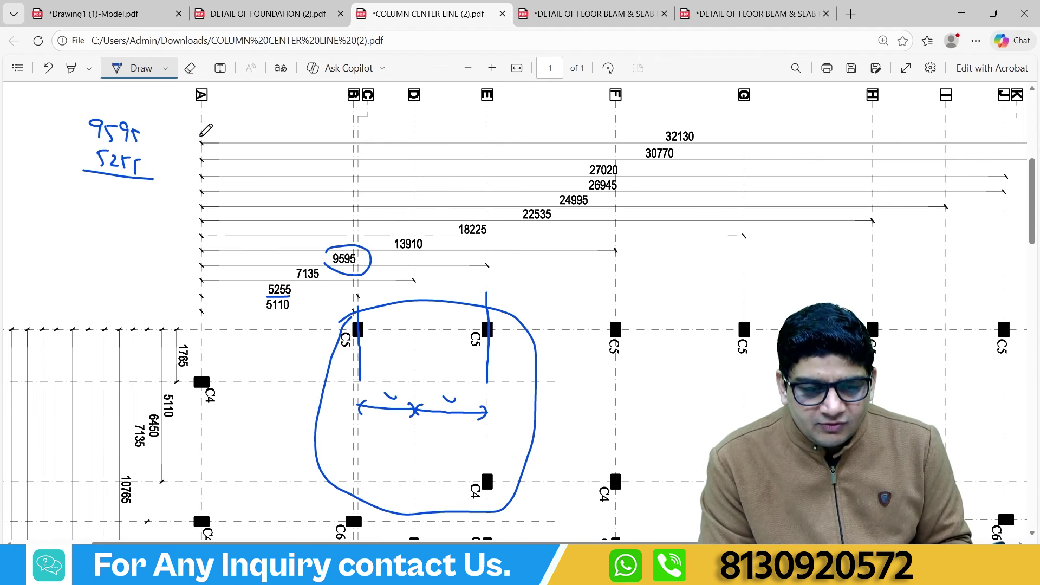
- Mark the grid A baseline with a vertical blue line, then write the difference 4340 below the subtraction and box it
left_click_drag(200, 137, 190, 313)
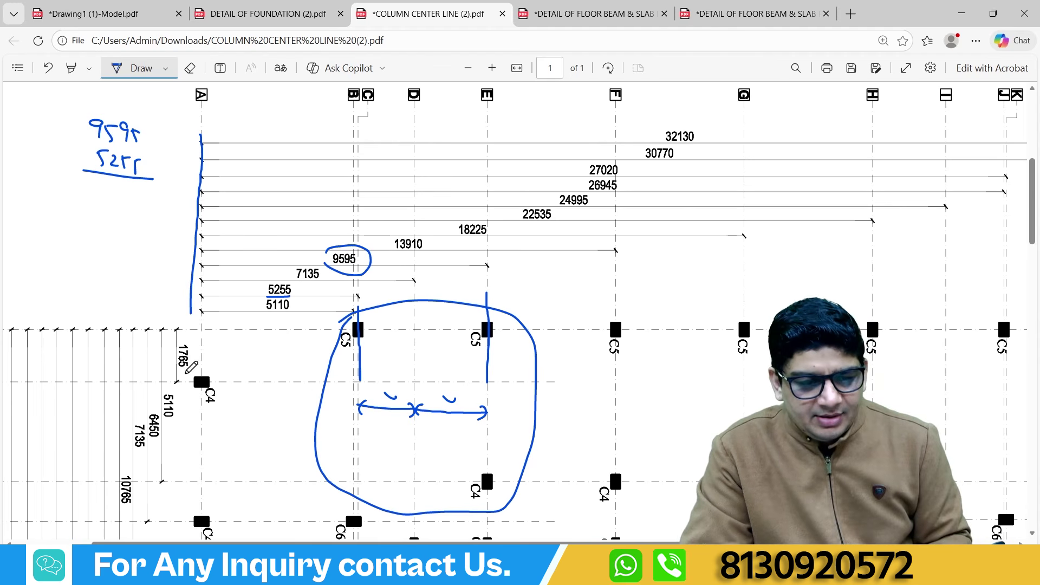
left_click_drag(97, 175, 145, 208)
left_click_drag(77, 204, 147, 220)
mouse_move(79, 175)
left_mouse_down()
mouse_move(75, 201)
mouse_move(168, 182)
mouse_move(160, 213)
left_mouse_up()
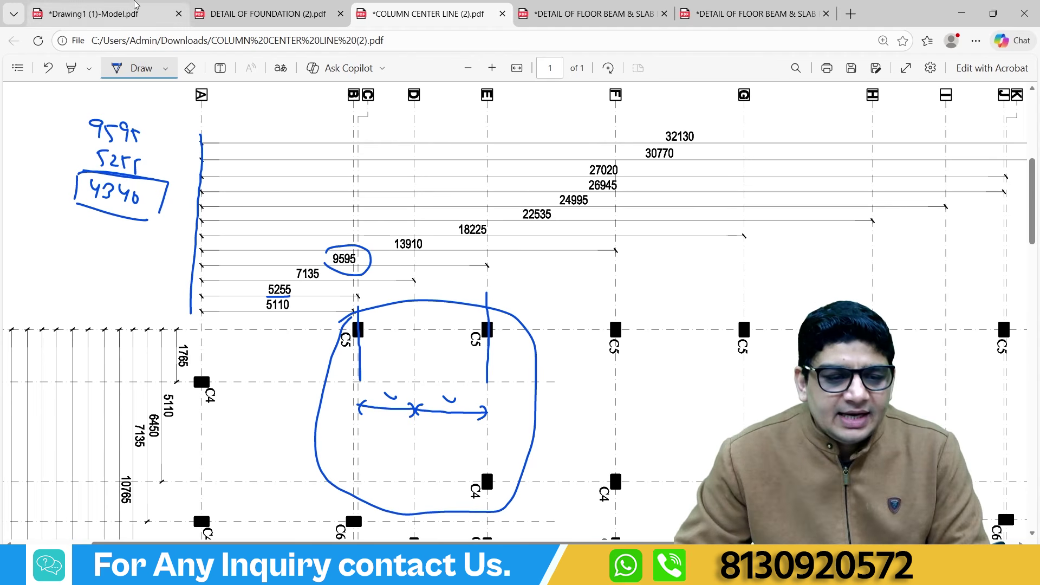
- Switch to the Drawing1 (1)-Model PDF and enlarge the FS1 panel with the circled 4.11 dimension
left_click(108, 14)
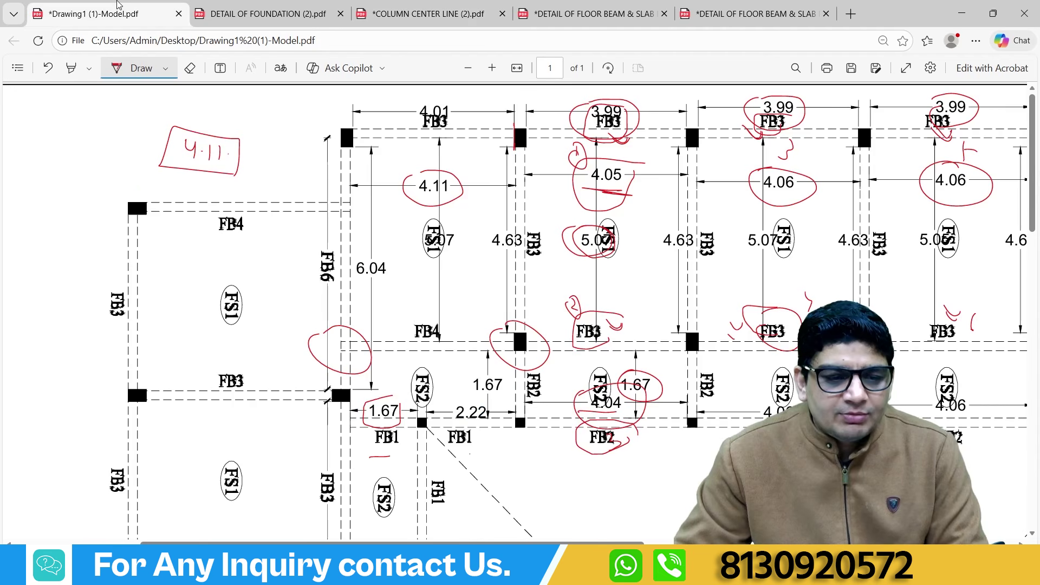
left_click(492, 68)
left_click_drag(519, 543, 564, 543)
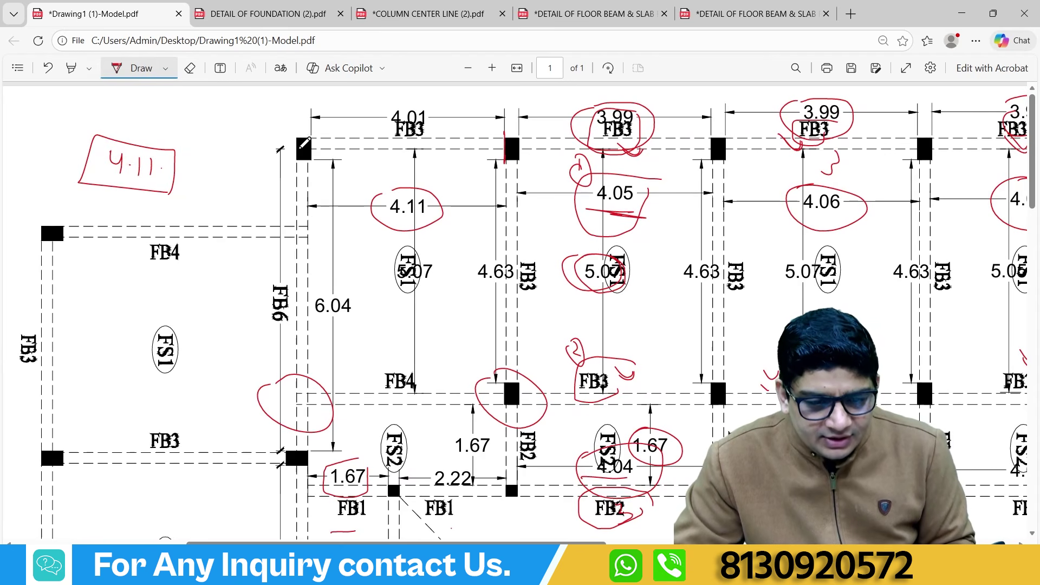
scroll(313, 156, "down", 1)
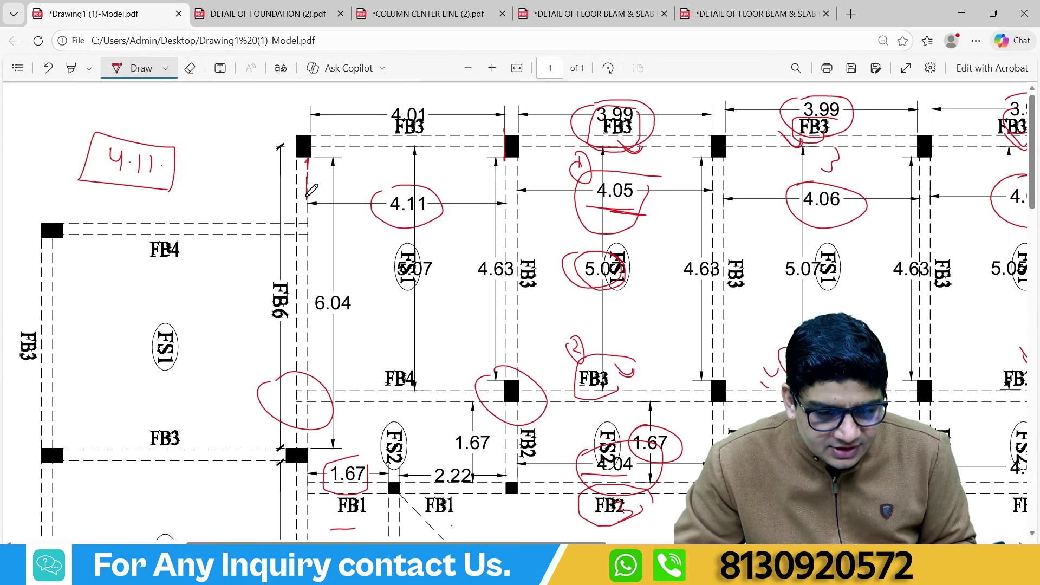
left_click_drag(307, 158, 308, 208)
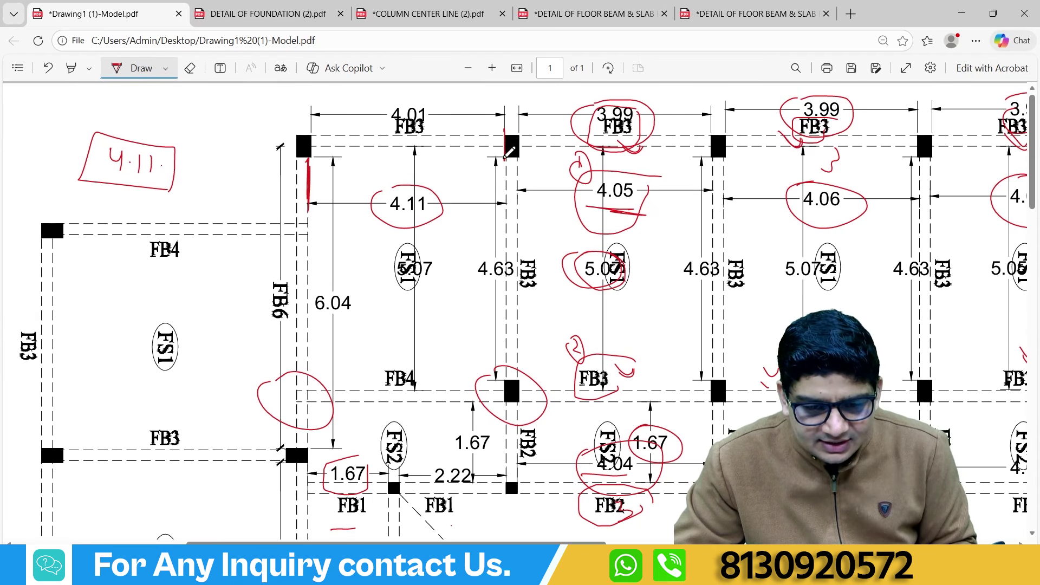
left_click_drag(508, 154, 505, 186)
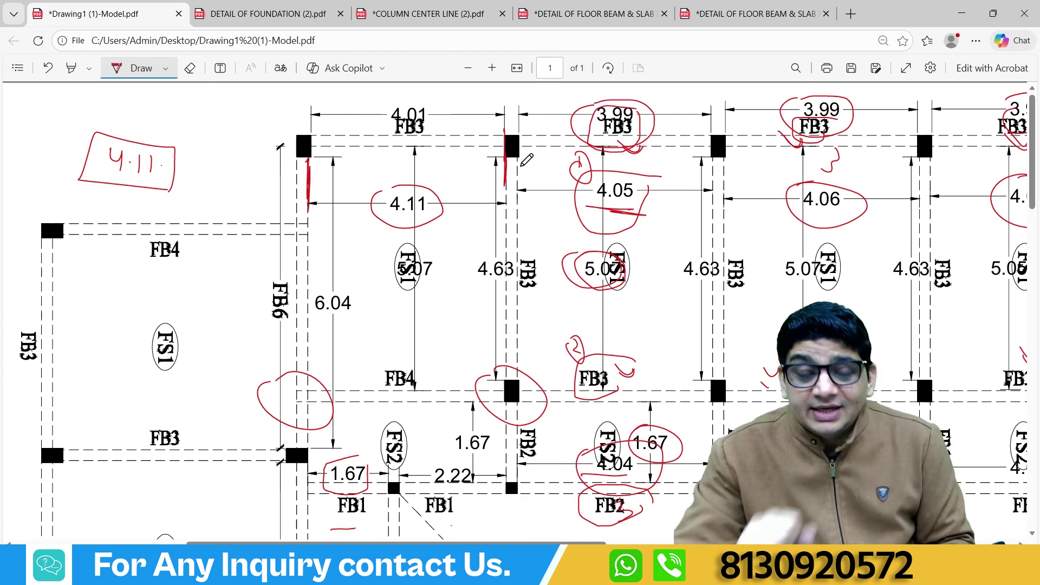
left_click(189, 68)
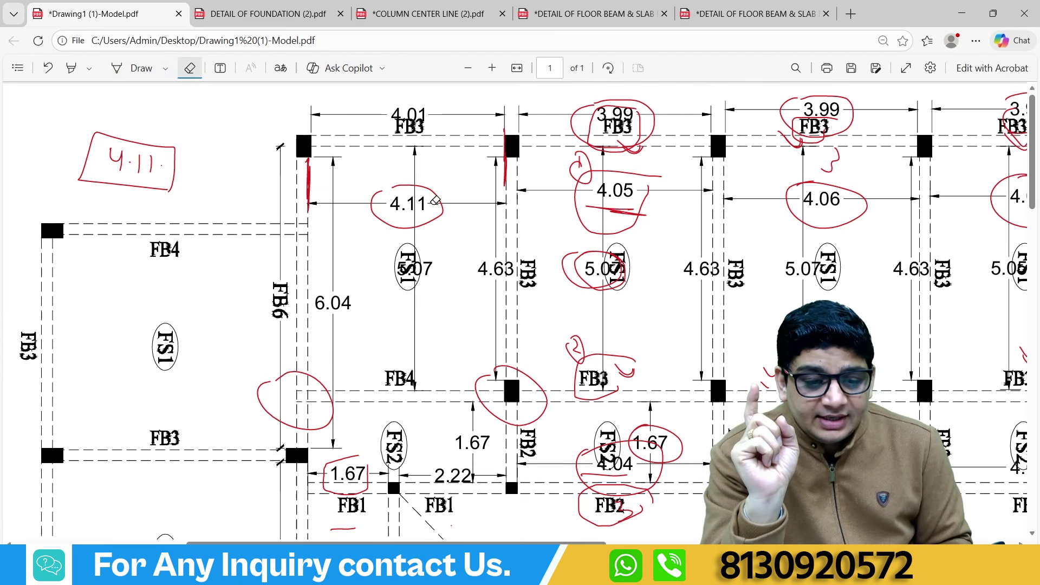
left_click_drag(497, 165, 506, 156)
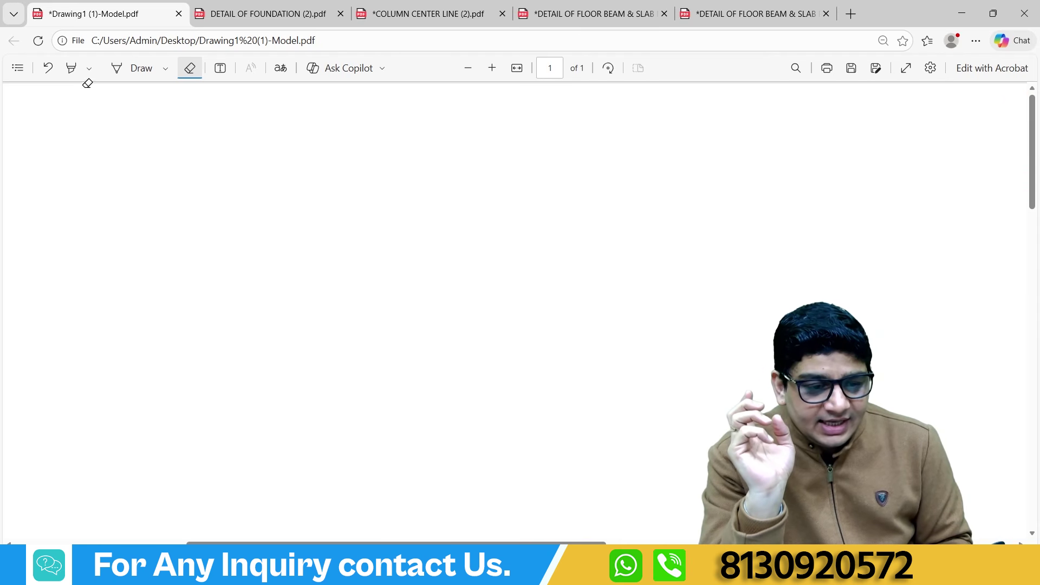
- Mark in red the outer face of the column where FB6 meets FB3, and tick the vertical FB3 beam beside the 4.11 span
left_click(126, 72)
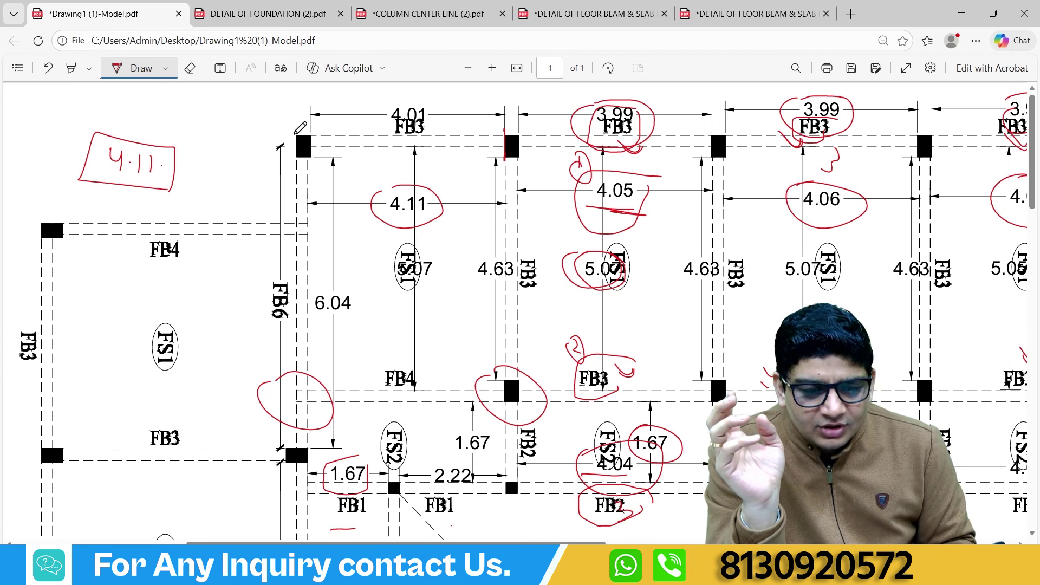
left_click_drag(295, 135, 295, 174)
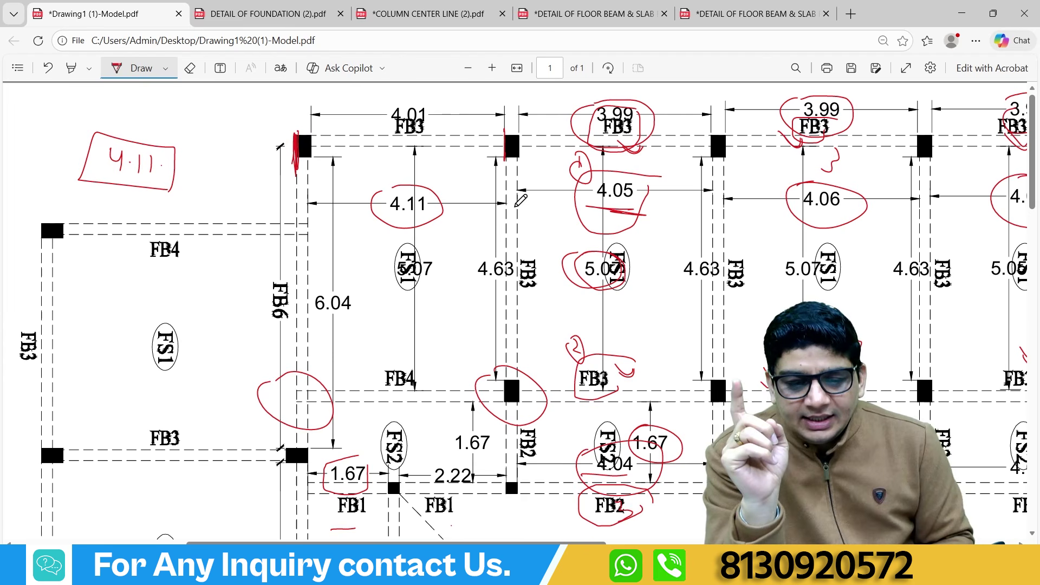
left_click_drag(518, 215, 530, 218)
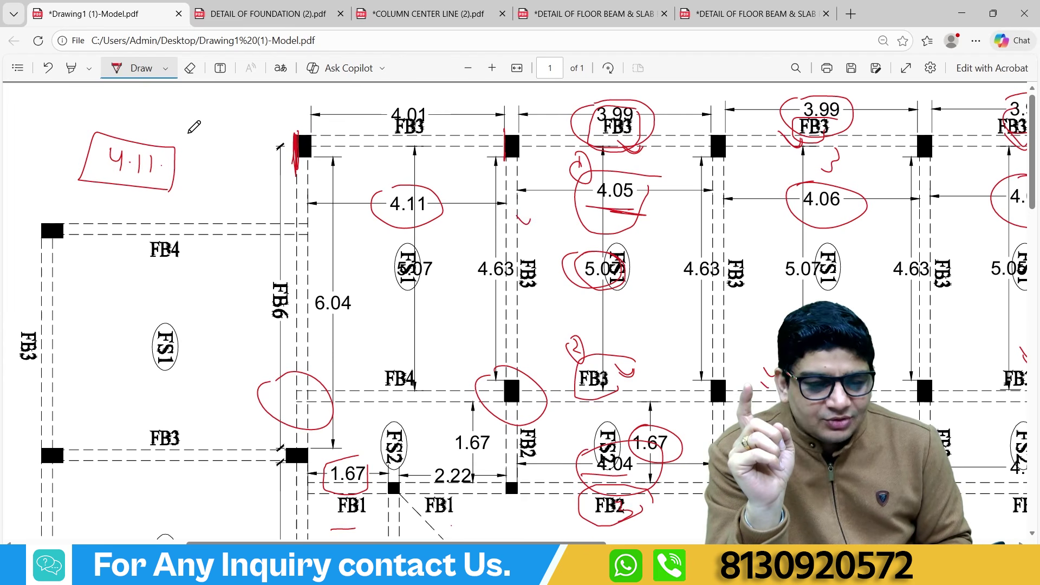
- Sketch a rectangular column with a narrower beam below it beside the boxed 4.11, with dashed centre lines and emphasized beam edges
mouse_move(200, 112)
left_mouse_down()
mouse_move(197, 158)
mouse_move(225, 130)
mouse_move(201, 161)
mouse_move(196, 212)
left_mouse_up()
left_click_drag(211, 162, 213, 208)
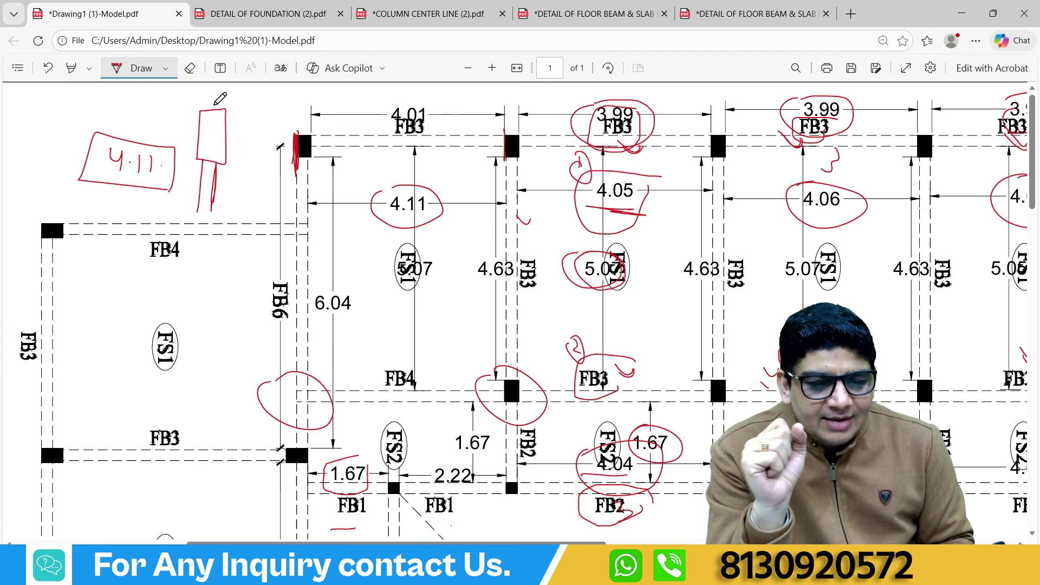
left_click_drag(215, 100, 215, 106)
left_click_drag(215, 115, 214, 141)
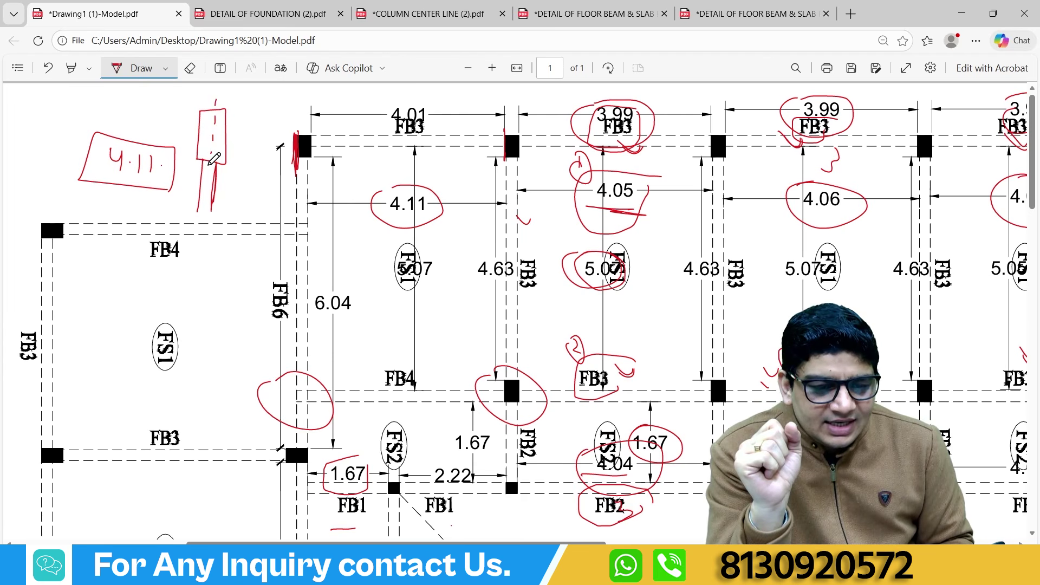
left_click_drag(203, 220, 199, 252)
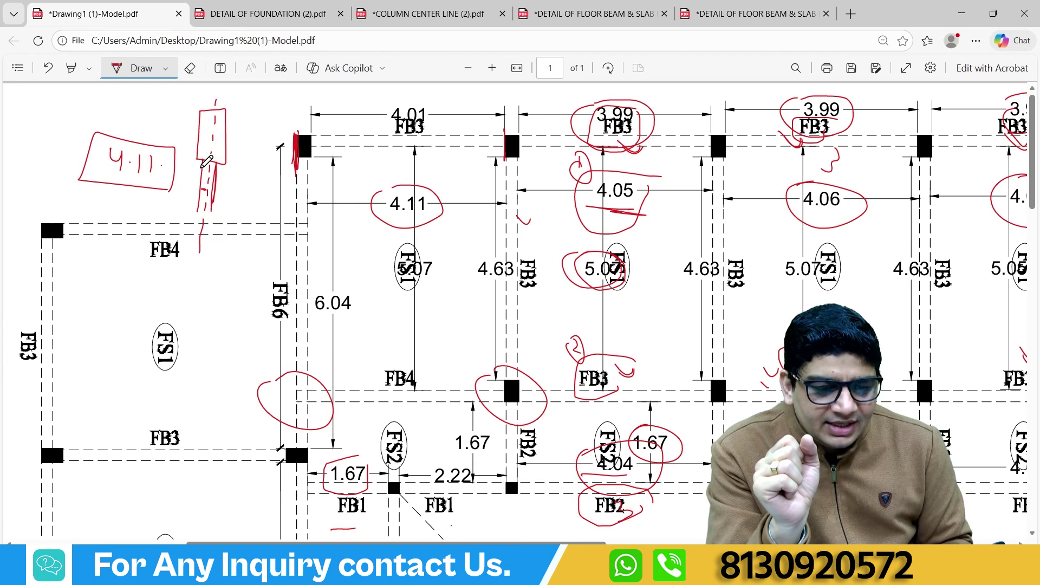
left_click_drag(207, 161, 202, 208)
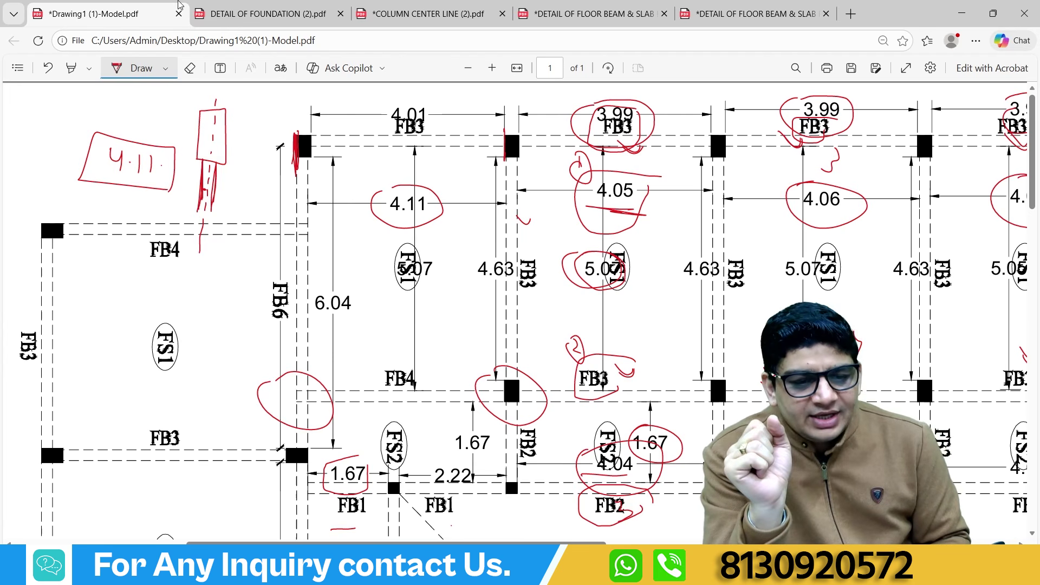
- Check the foundation and floor beam PDFs, then write -115 below the boxed 4340 in the COLUMN CENTER LINE PDF
left_click(234, 12)
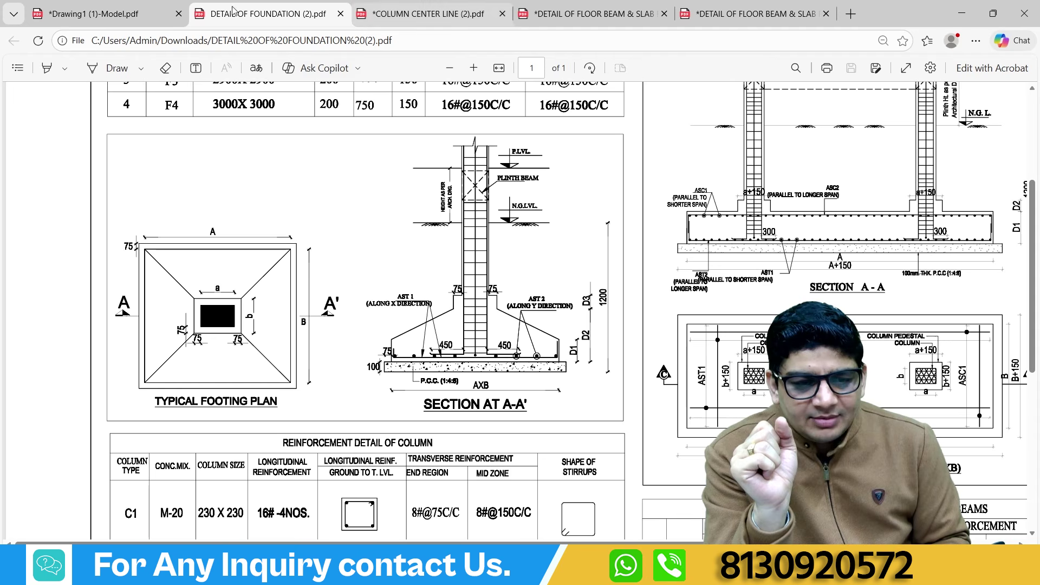
left_click(123, 12)
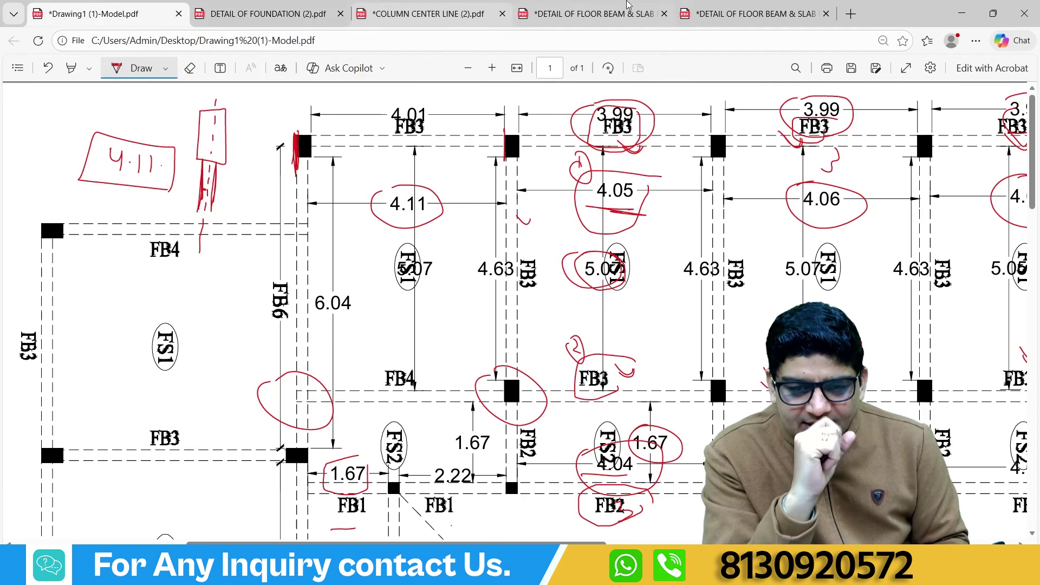
left_click(753, 13)
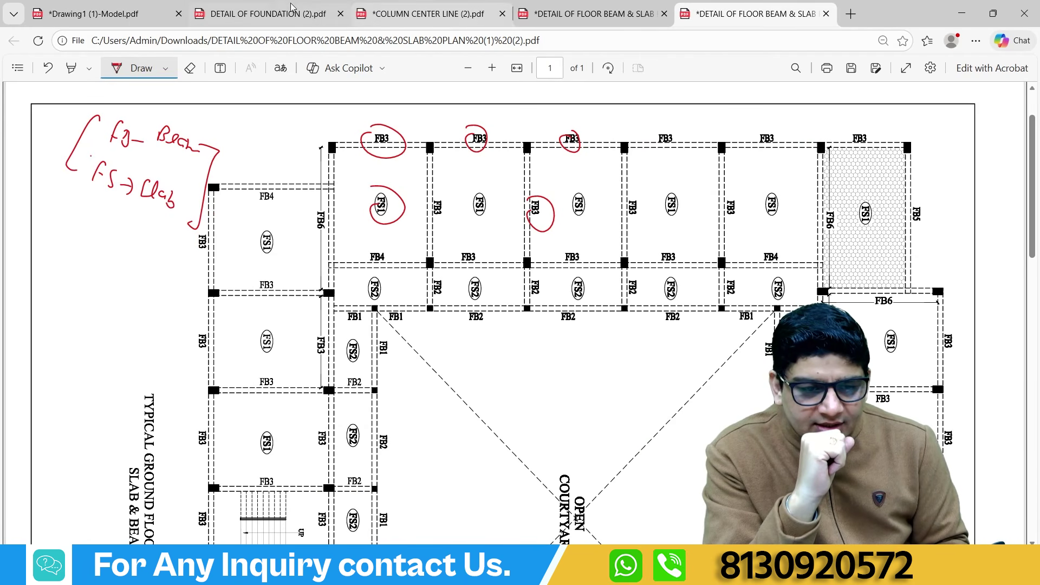
left_click(428, 13)
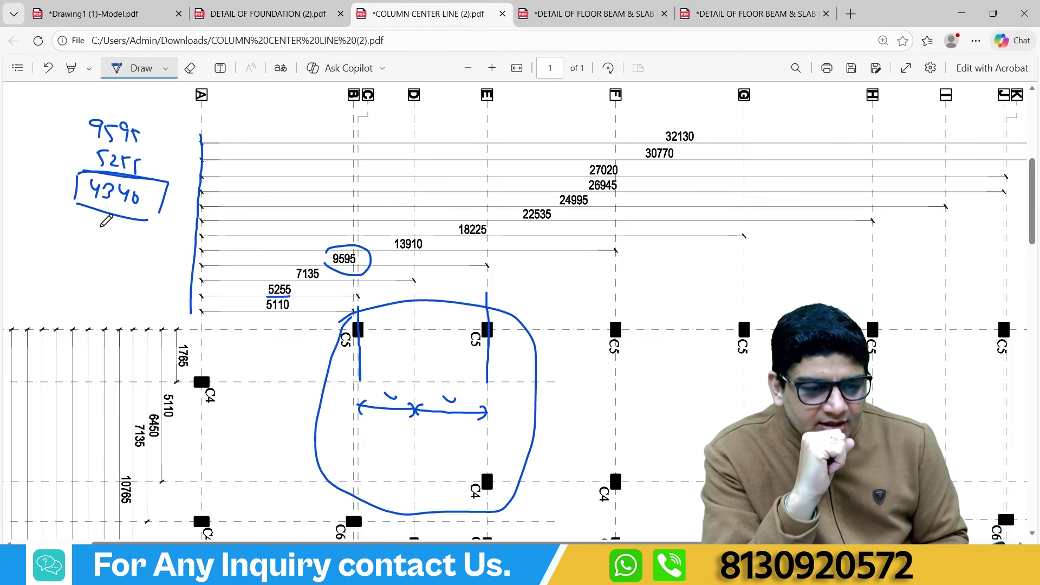
left_click_drag(73, 221, 86, 223)
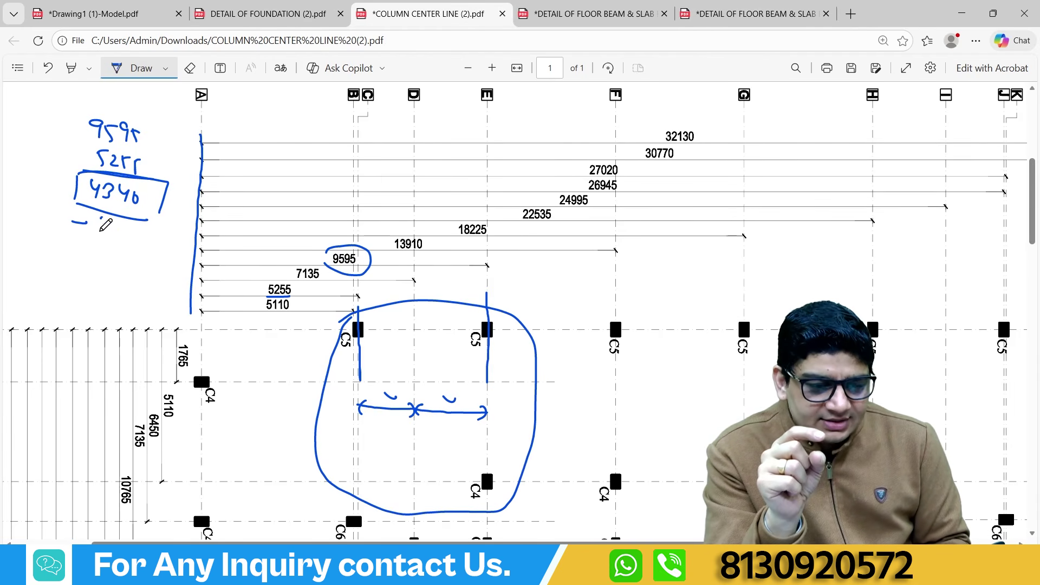
left_click_drag(102, 219, 100, 234)
mouse_move(115, 220)
left_mouse_down()
mouse_move(123, 240)
mouse_move(132, 222)
left_mouse_up()
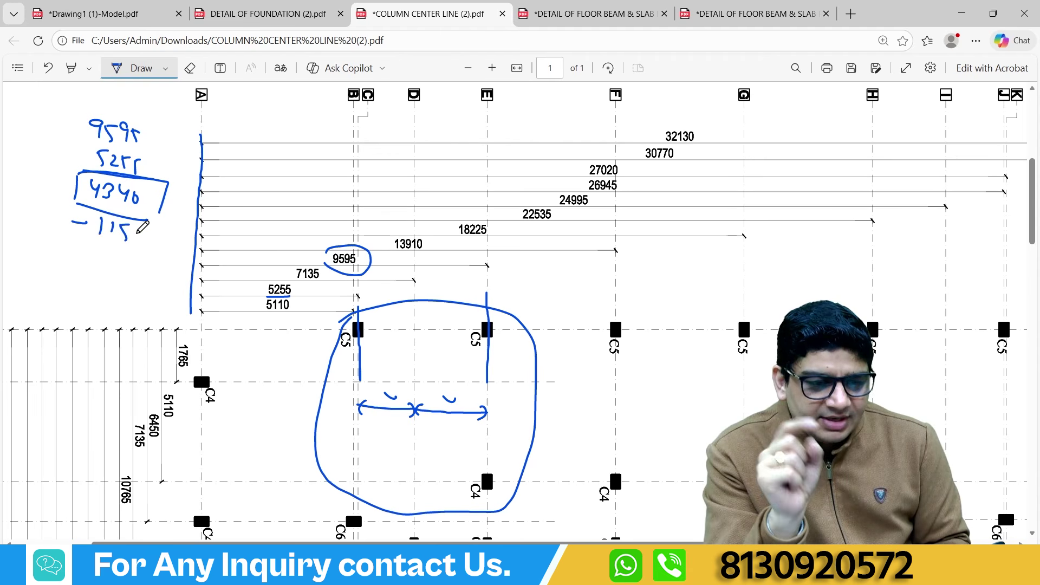
- Return to the Drawing1 PDF, mark the column and beam lines at the 4.05 side of the 4.11 panel, and write 230 over an underlined 300
left_click(106, 22)
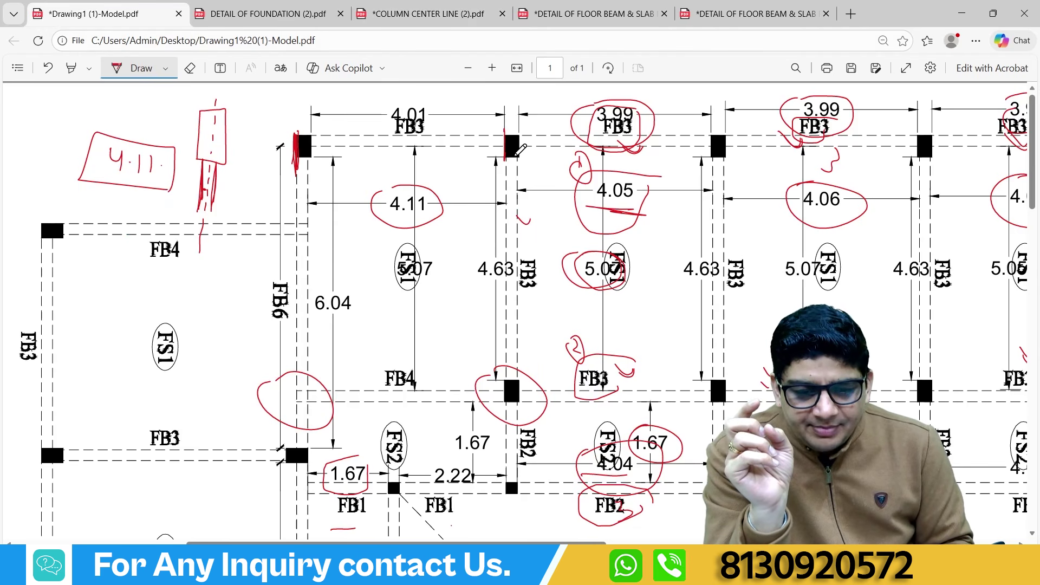
mouse_move(515, 115)
left_mouse_down()
mouse_move(510, 216)
mouse_move(512, 192)
left_mouse_up()
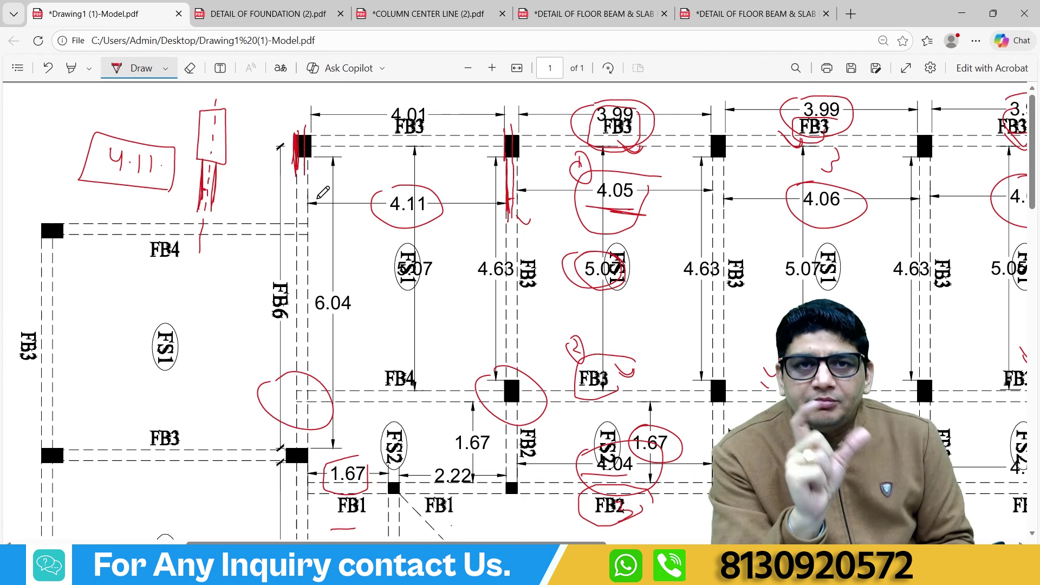
left_click_drag(379, 322, 388, 326)
mouse_move(400, 319)
left_mouse_down()
mouse_move(374, 350)
mouse_move(401, 350)
mouse_move(410, 365)
left_mouse_up()
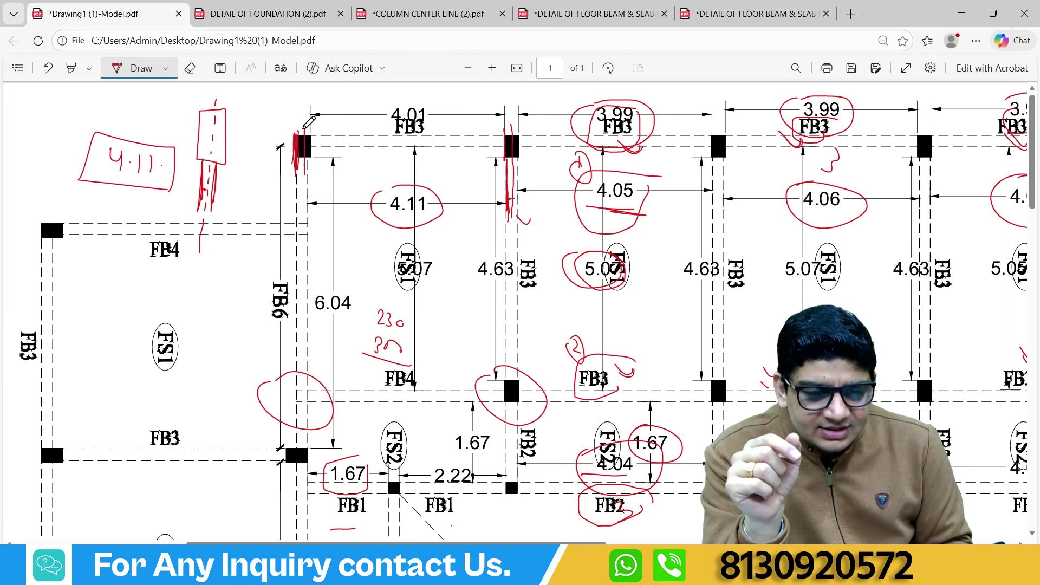
- Mark the centre line of the column above FB6, write an underlined 150 beside it, and trace the FB6 beam's edge and width
left_click_drag(307, 114, 304, 133)
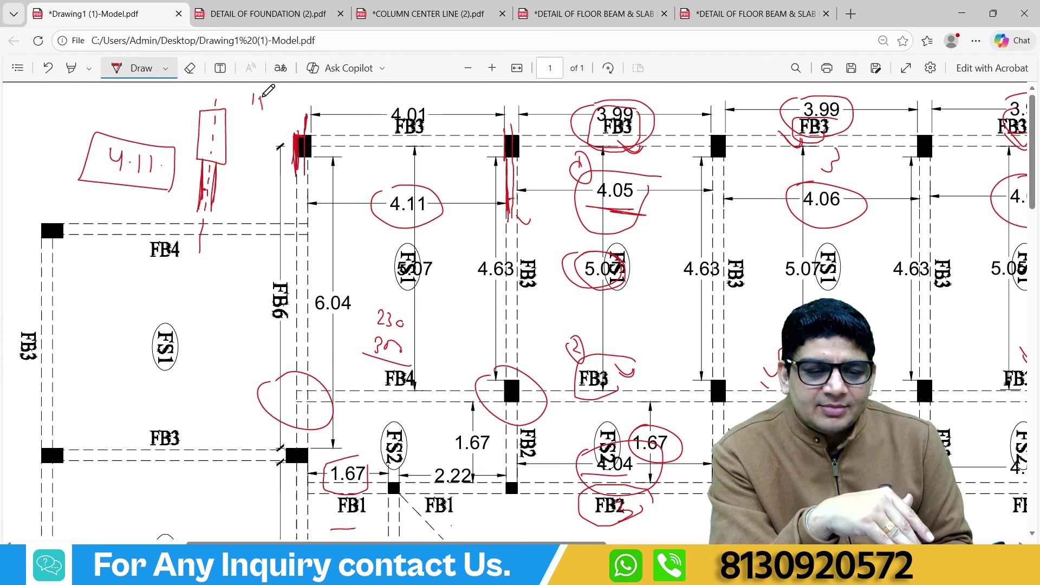
left_click_drag(265, 96, 279, 116)
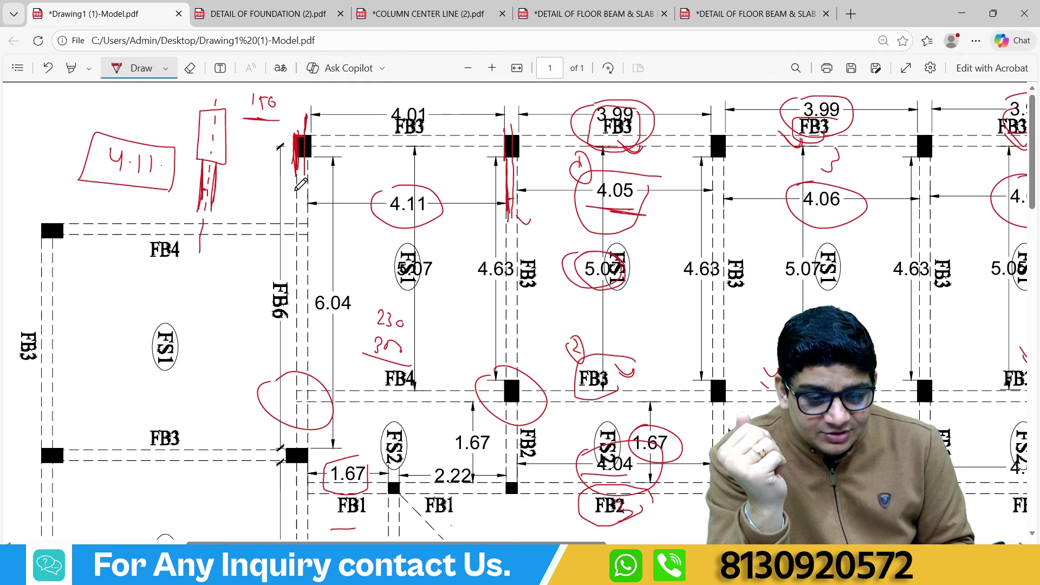
mouse_move(296, 207)
left_mouse_down()
mouse_move(296, 182)
mouse_move(295, 205)
left_mouse_up()
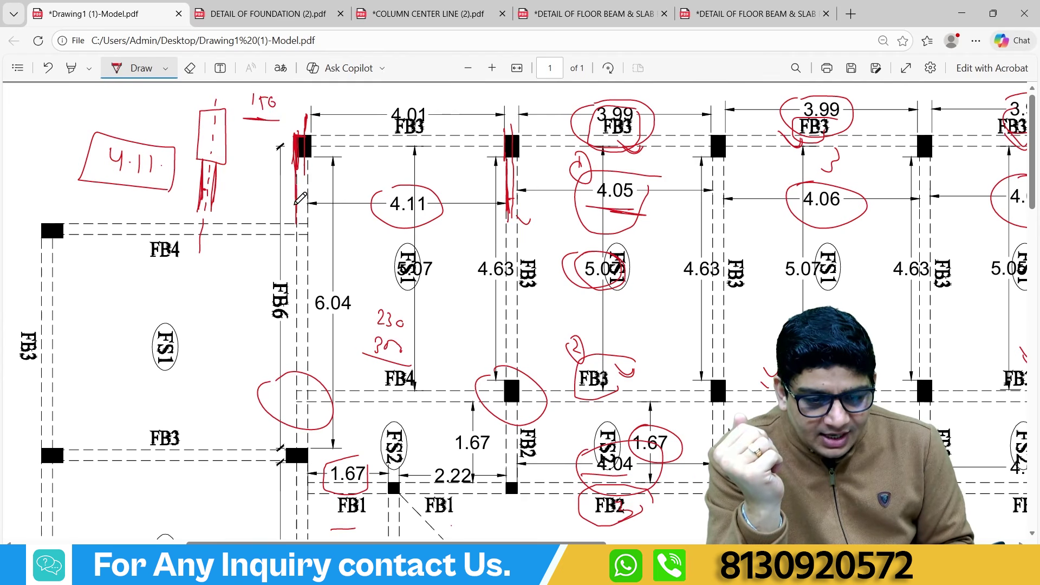
mouse_move(301, 162)
left_mouse_down()
mouse_move(300, 224)
mouse_move(301, 182)
mouse_move(299, 211)
left_mouse_up()
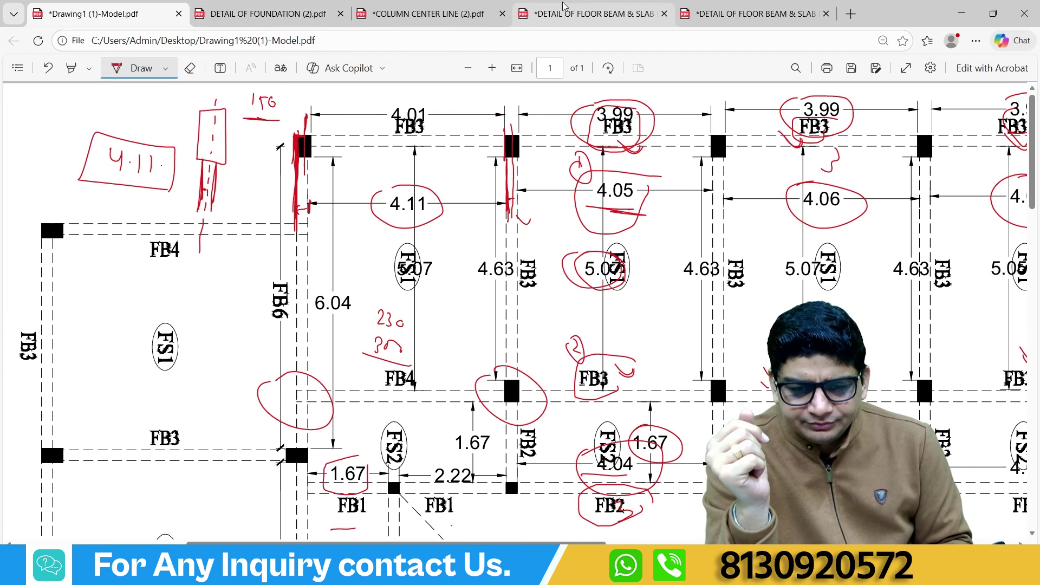
- Return to the COLUMN CENTER LINE PDF and write +150 and -230 below -115, with a line beneath
left_click(360, 12)
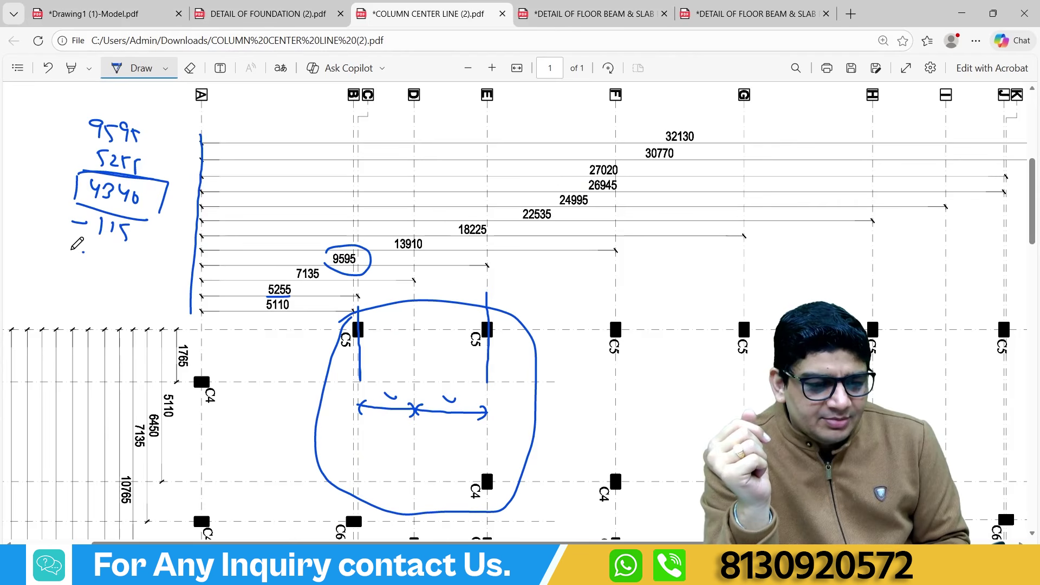
mouse_move(68, 251)
left_mouse_down()
mouse_move(109, 265)
mouse_move(126, 255)
left_mouse_up()
mouse_move(63, 287)
left_mouse_down()
mouse_move(121, 288)
mouse_move(52, 304)
left_mouse_up()
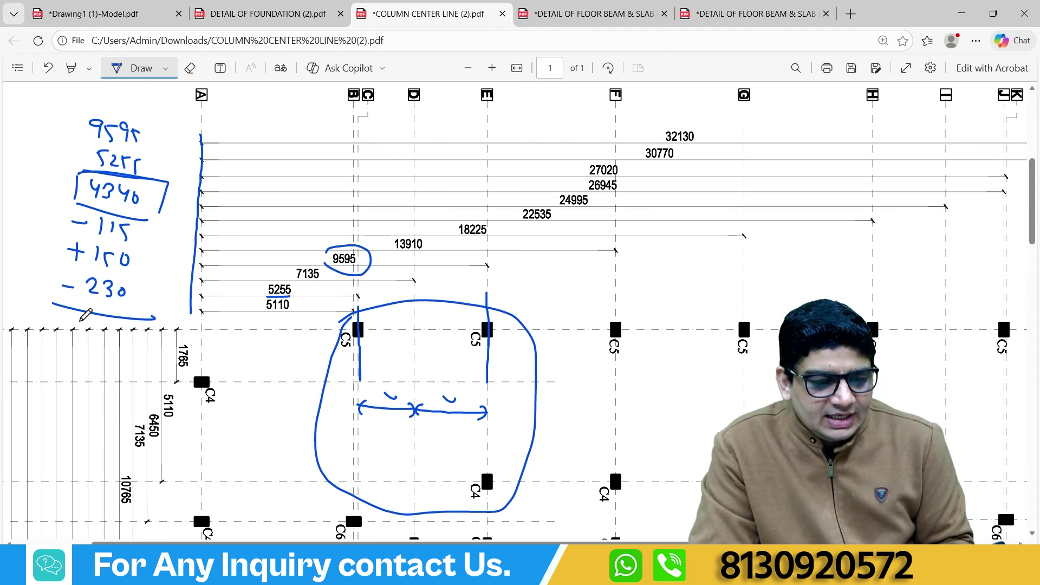
- Write the result 4.14 below the calculation line, then box and tick it
mouse_move(82, 322)
left_mouse_down()
mouse_move(91, 349)
mouse_move(131, 340)
left_mouse_up()
left_click(100, 339)
left_click_drag(126, 330, 126, 357)
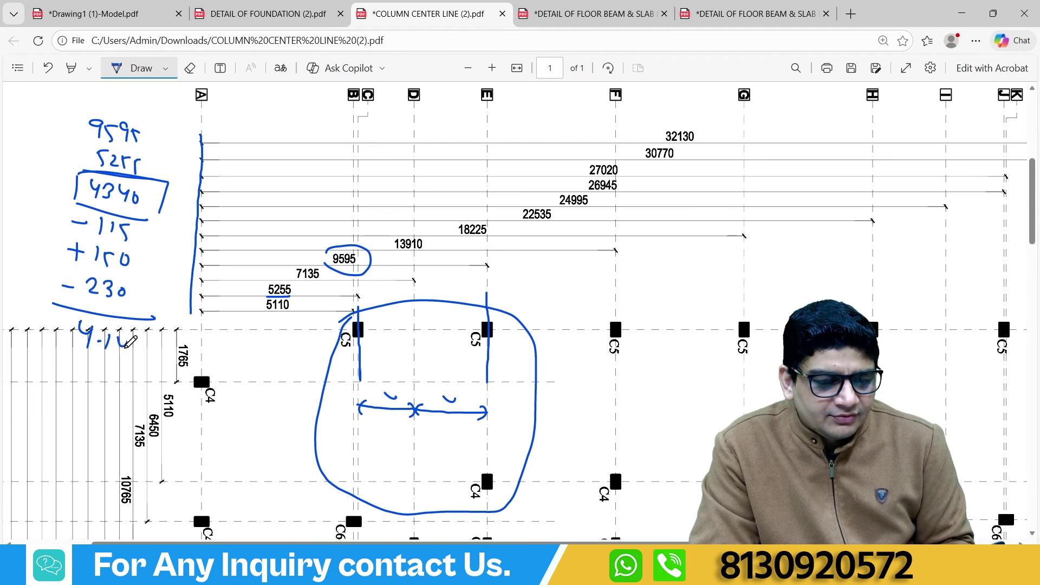
mouse_move(46, 350)
left_mouse_down()
mouse_move(142, 374)
mouse_move(56, 305)
mouse_move(141, 377)
mouse_move(159, 337)
left_mouse_up()
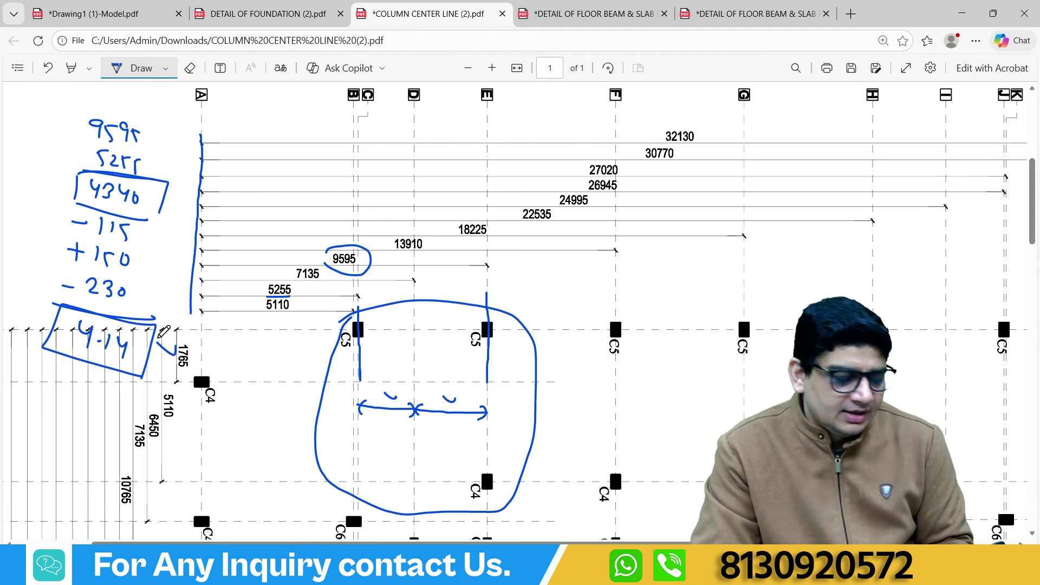
- Return to the Drawing1 PDF, mark and circle the 4.11 dimension again, and write an underlined 4.14 next to it
left_click(58, 11)
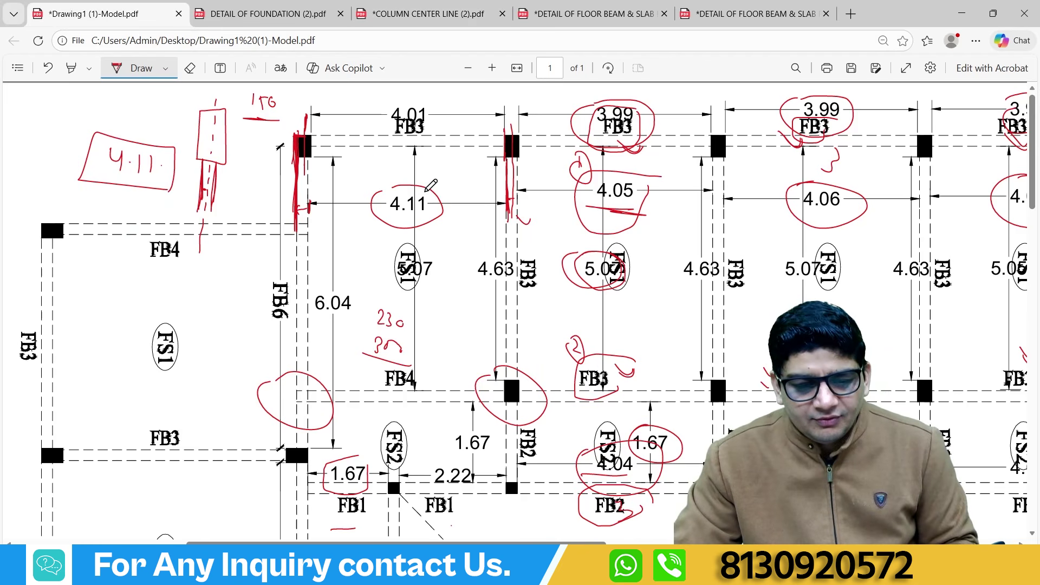
left_click_drag(431, 187, 402, 170)
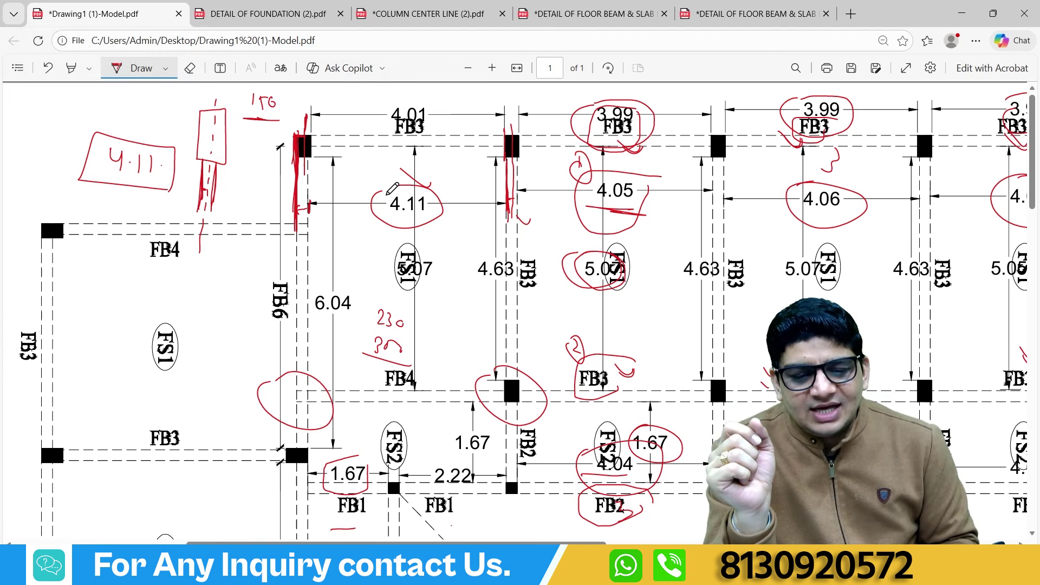
mouse_move(389, 184)
left_mouse_down()
mouse_move(443, 220)
mouse_move(378, 213)
mouse_move(386, 234)
left_mouse_up()
mouse_move(449, 227)
left_mouse_down()
mouse_move(454, 248)
mouse_move(474, 252)
mouse_move(444, 247)
left_mouse_up()
left_click(457, 246)
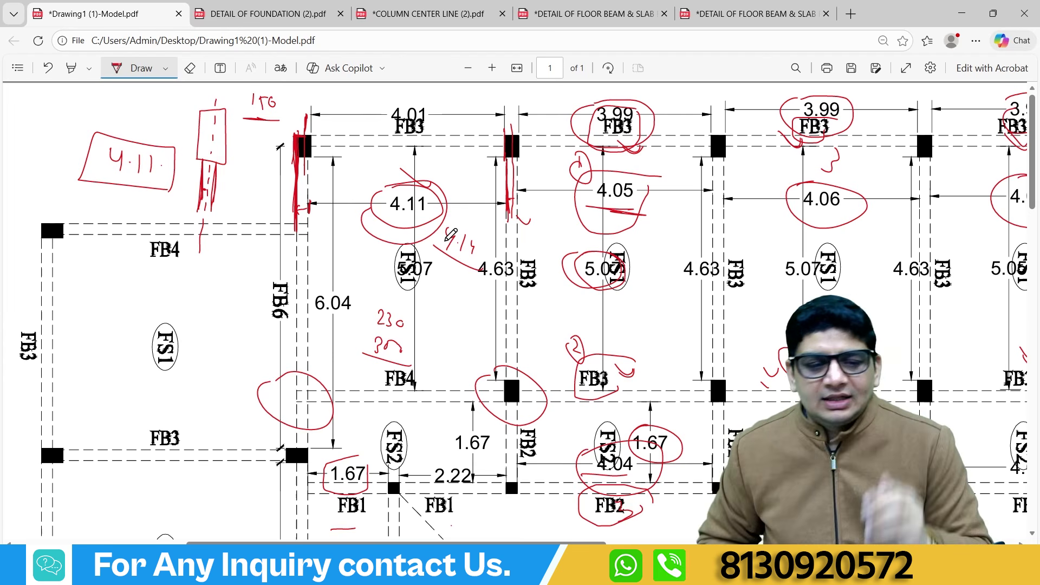
- Return to the COLUMN CENTER LINE PDF, underline the boxed 4340, and switch to the Estimation Free Class workbook in Excel
left_click(301, 16)
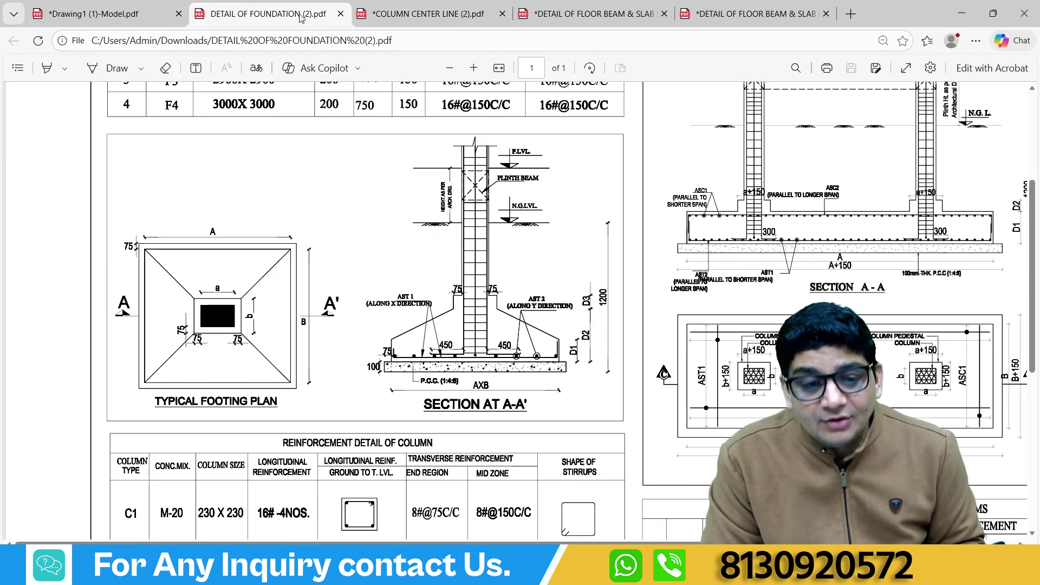
left_click(431, 14)
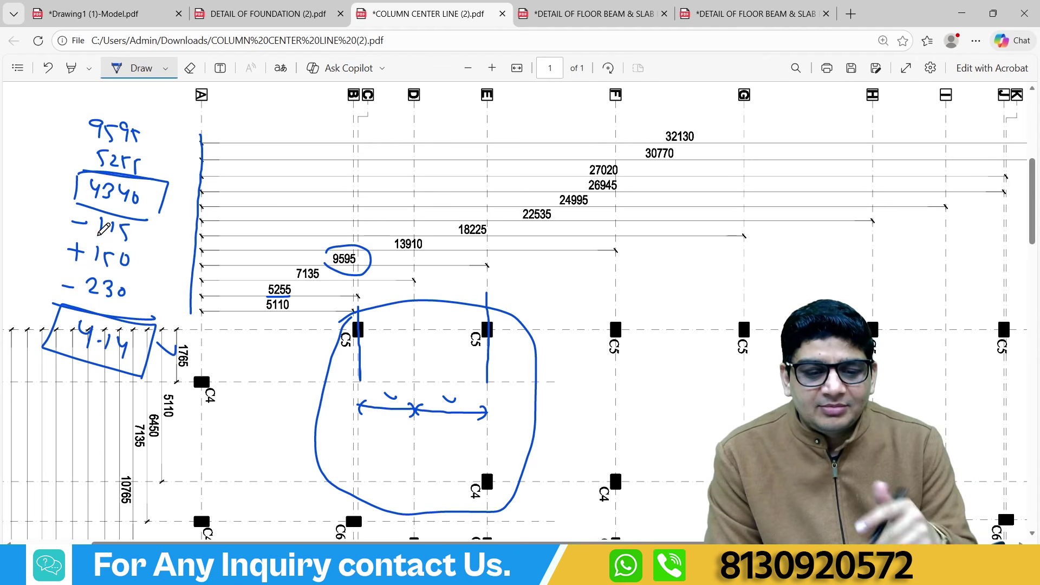
left_click_drag(55, 214, 107, 200)
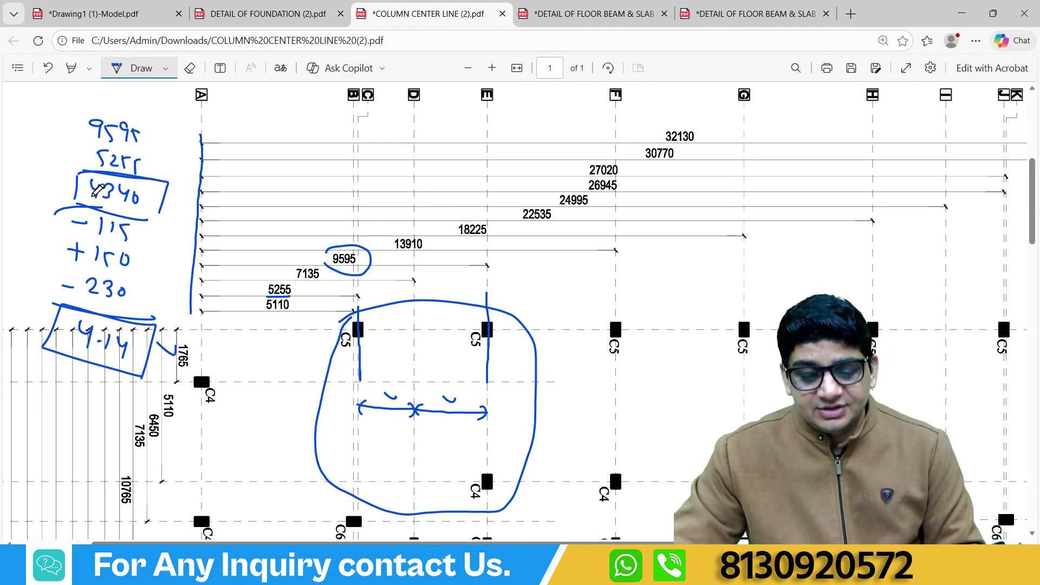
key("alt+Tab")
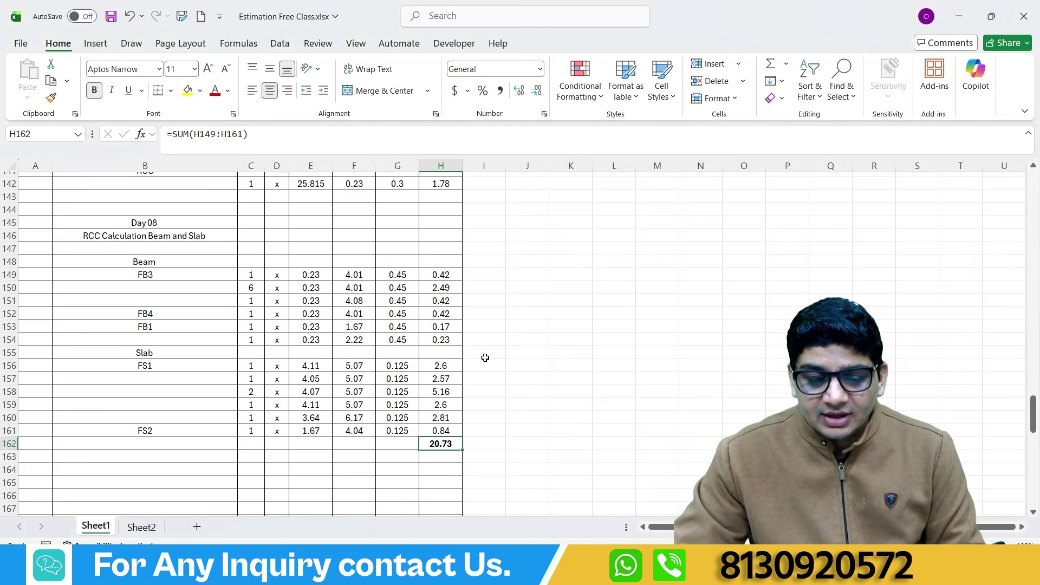